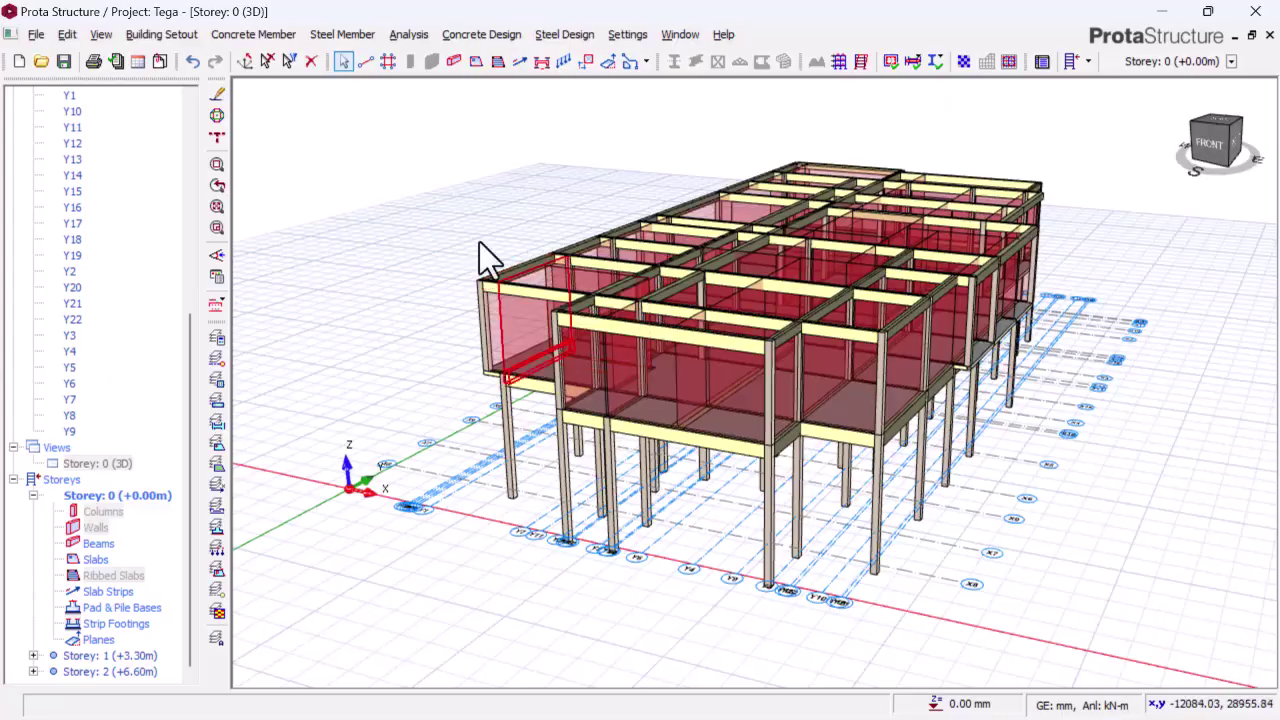
Examine the building in 3D and the column layout in the Storey 0 plan
{"action": "middle_click_drag", "start_coordinate": [486, 251], "coordinate": [338, 238]}
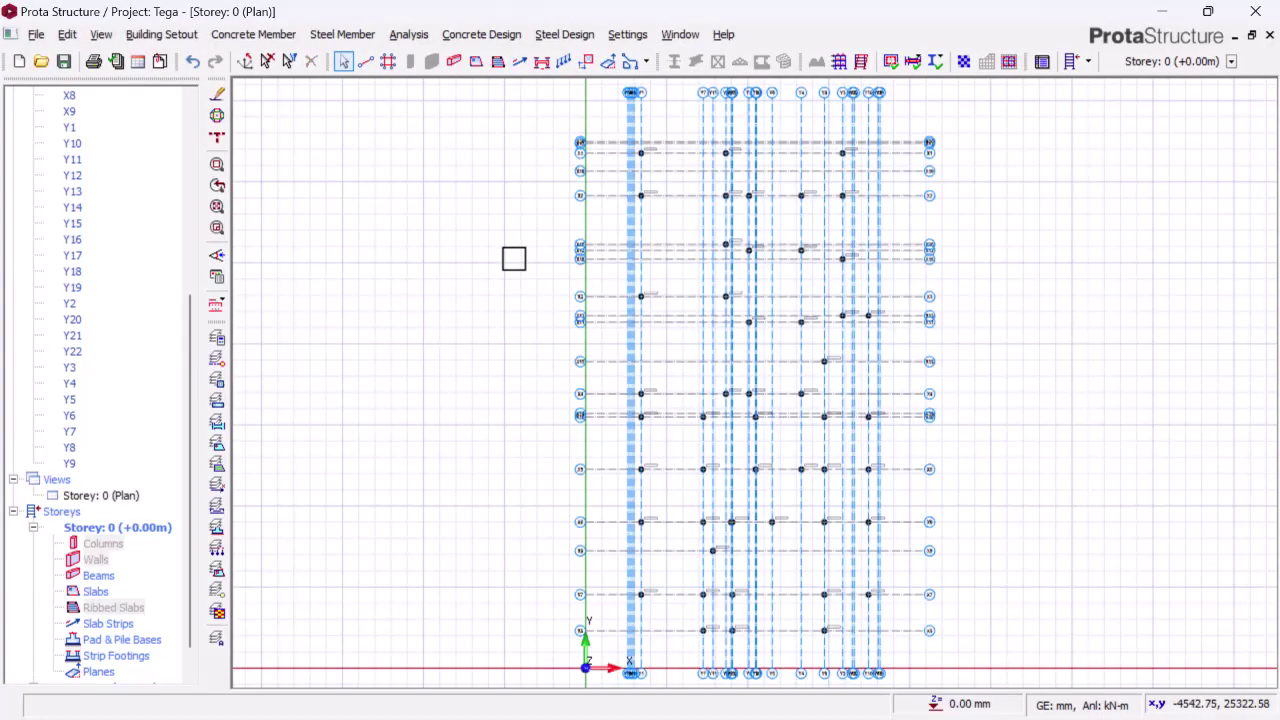
{"action": "scroll", "coordinate": [513, 258], "scroll_direction": "down", "scroll_amount": 3}
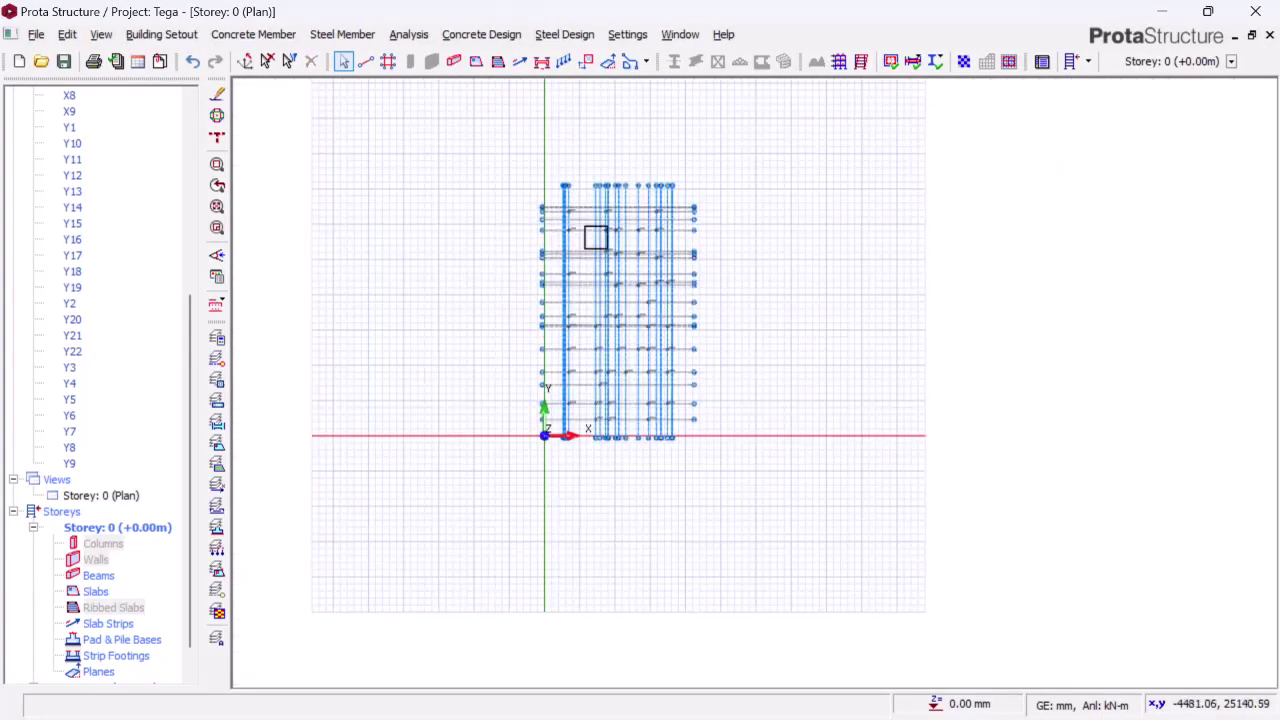
{"action": "scroll", "coordinate": [600, 240], "scroll_direction": "up", "scroll_amount": 2}
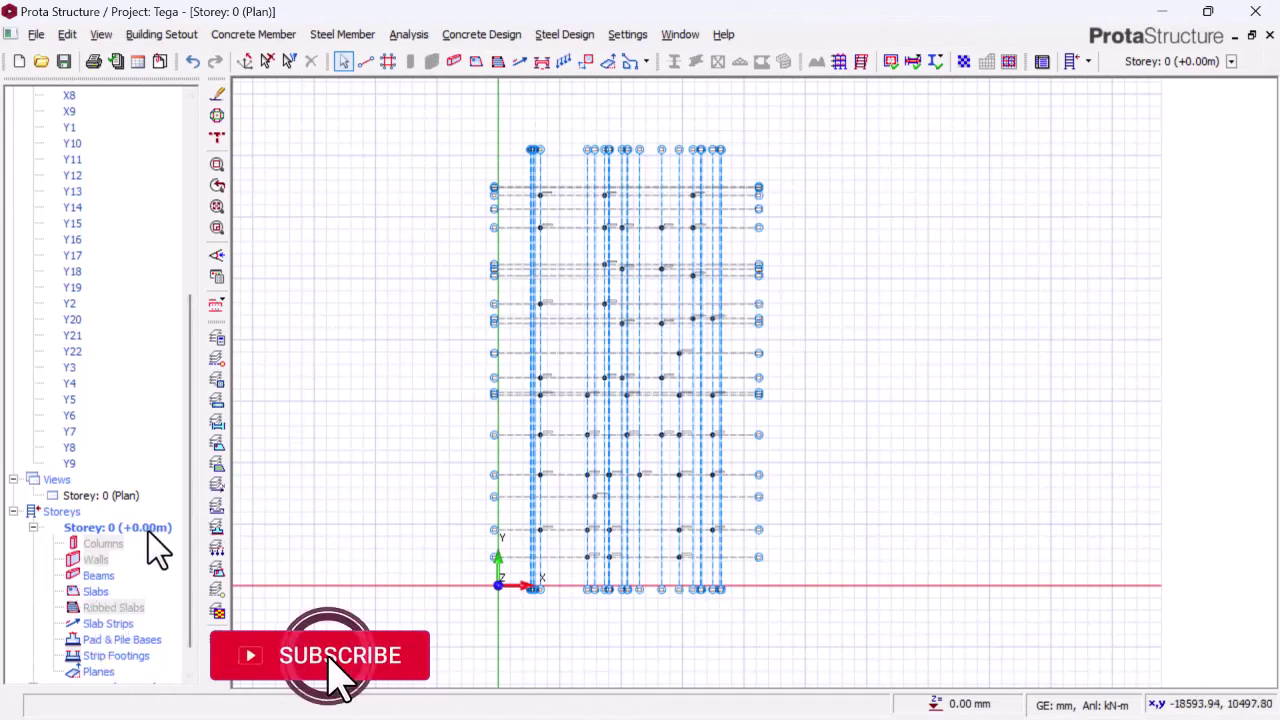
Open the Storey 1 (+3.30m) plan and examine its beam and slab layout
{"action": "scroll", "coordinate": [176, 548], "scroll_direction": "down", "scroll_amount": 1}
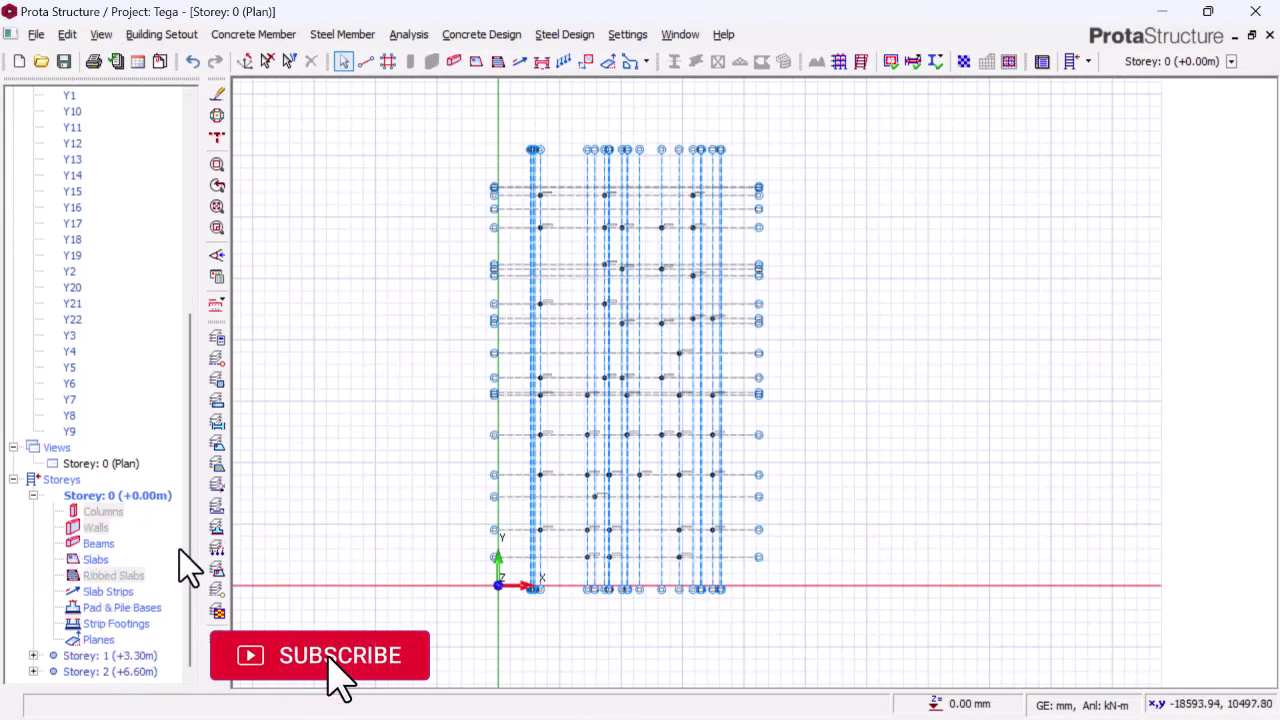
{"action": "double_click", "coordinate": [124, 656]}
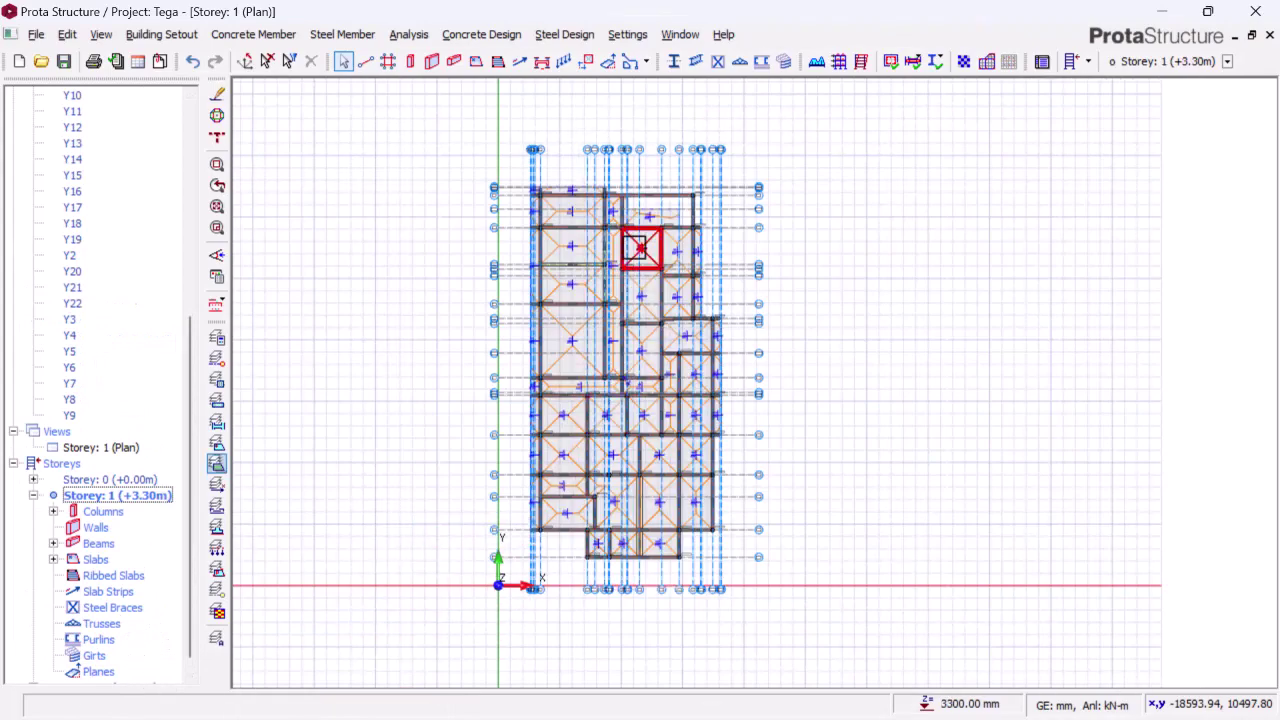
{"action": "scroll", "coordinate": [628, 312], "scroll_direction": "up", "scroll_amount": 3}
{"action": "scroll", "coordinate": [666, 351], "scroll_direction": "down", "scroll_amount": 1}
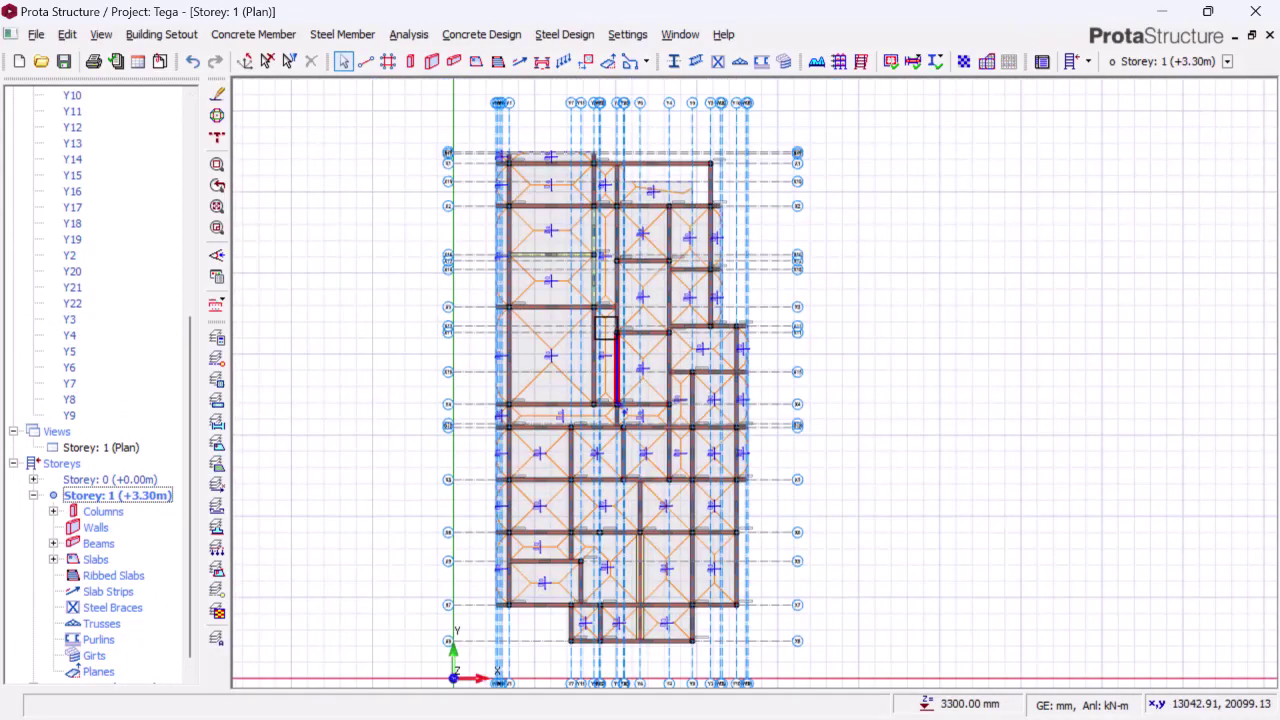
{"action": "scroll", "coordinate": [600, 290], "scroll_direction": "up", "scroll_amount": 2}
{"action": "scroll", "coordinate": [600, 290], "scroll_direction": "down", "scroll_amount": 1}
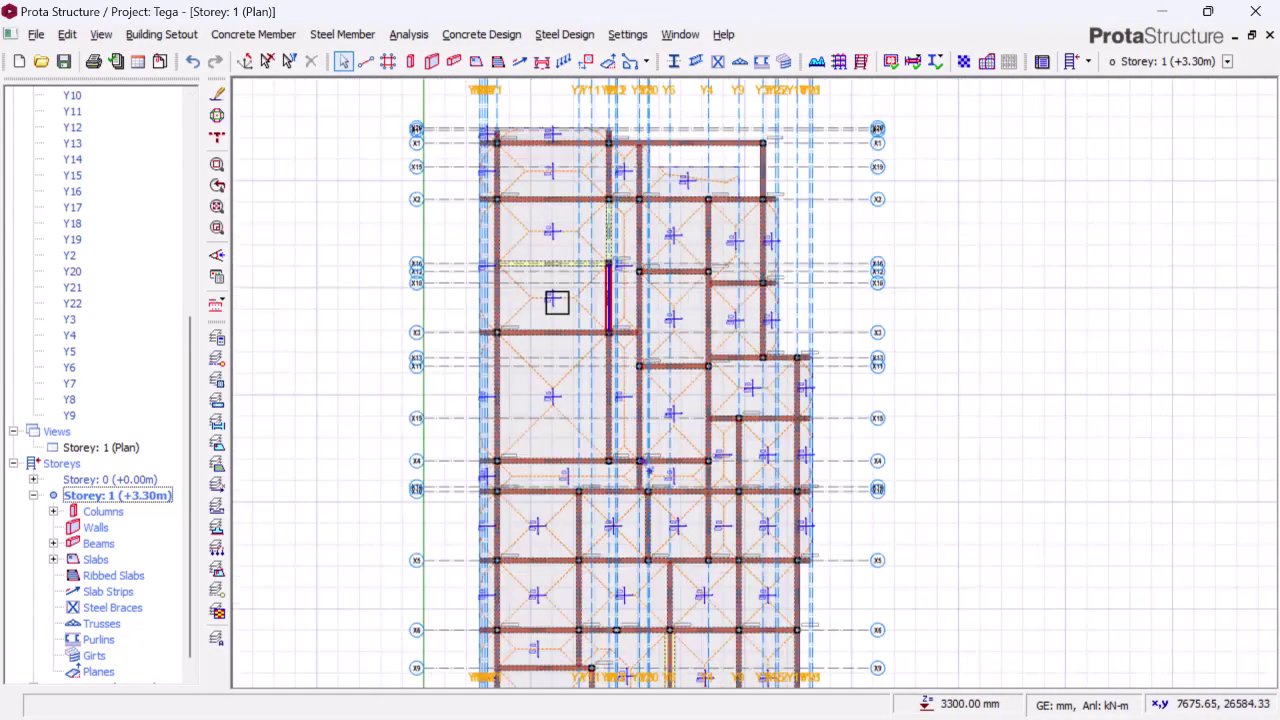
{"action": "scroll", "coordinate": [140, 475], "scroll_direction": "down", "scroll_amount": 1}
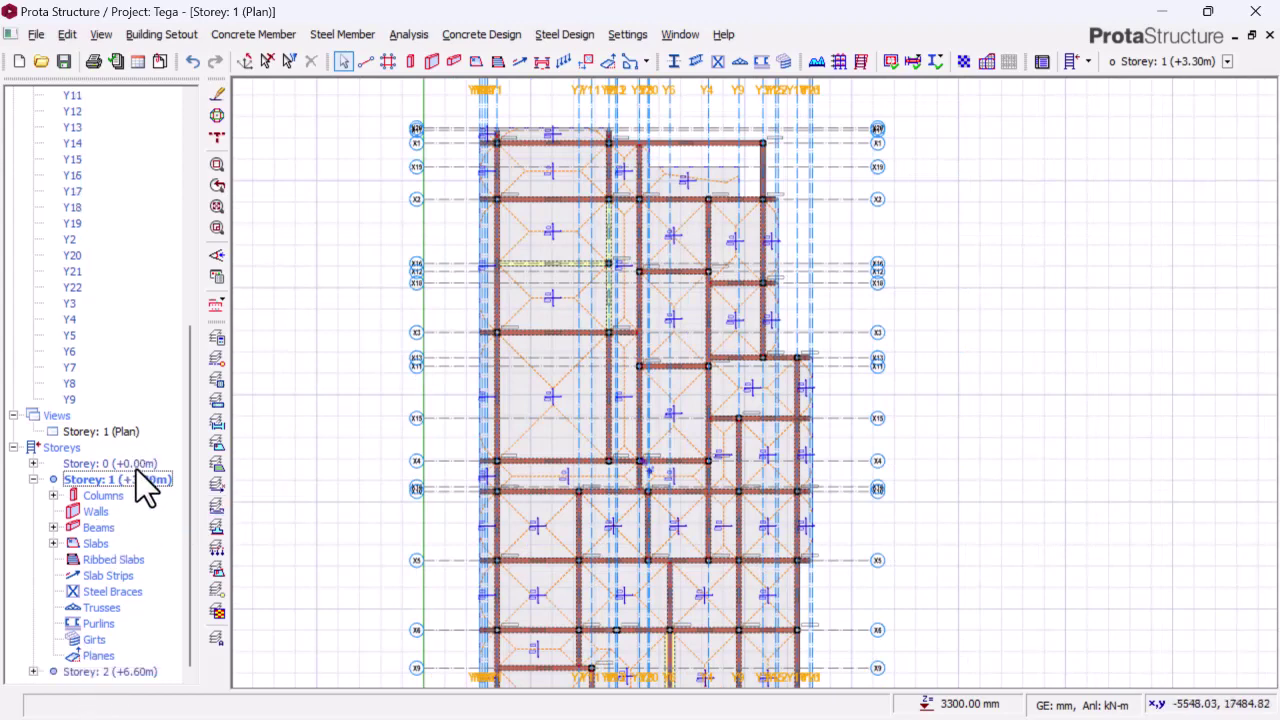
Open the Storey 2 (+6.60m) plan and examine its beam layout
{"action": "double_click", "coordinate": [110, 671]}
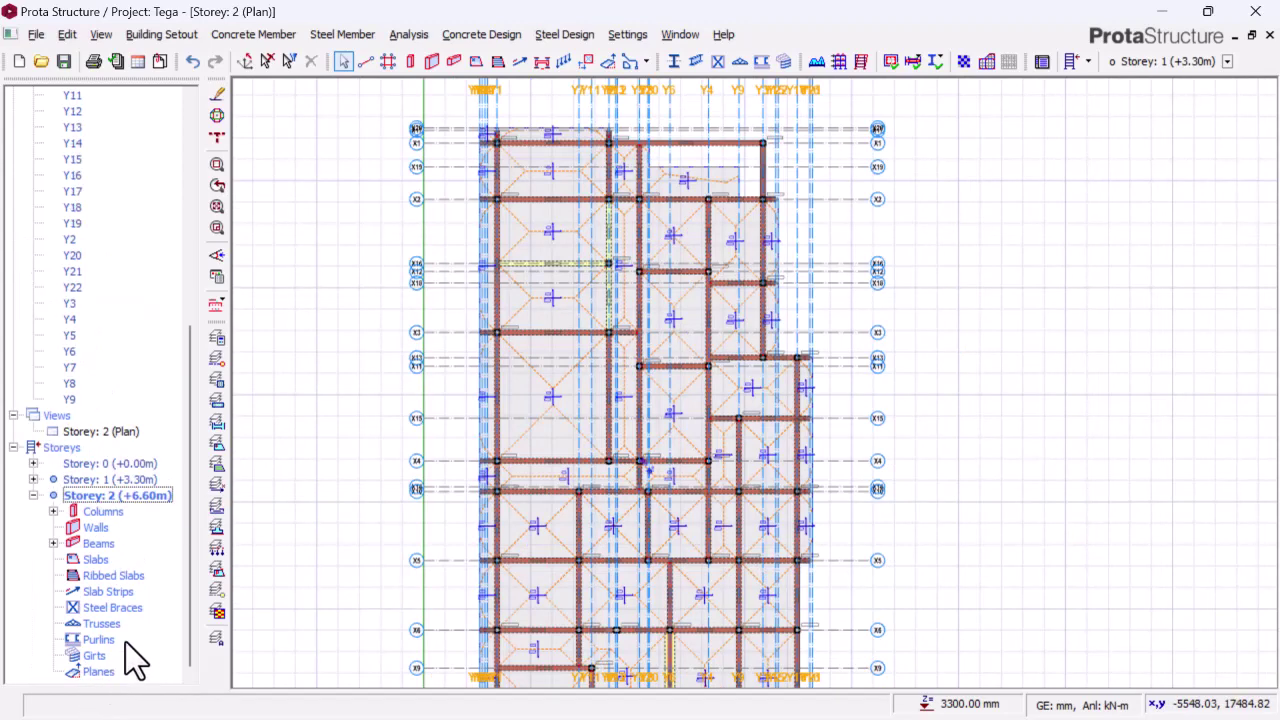
{"action": "scroll", "coordinate": [666, 363], "scroll_direction": "down", "scroll_amount": 3}
{"action": "scroll", "coordinate": [694, 320], "scroll_direction": "up", "scroll_amount": 3}
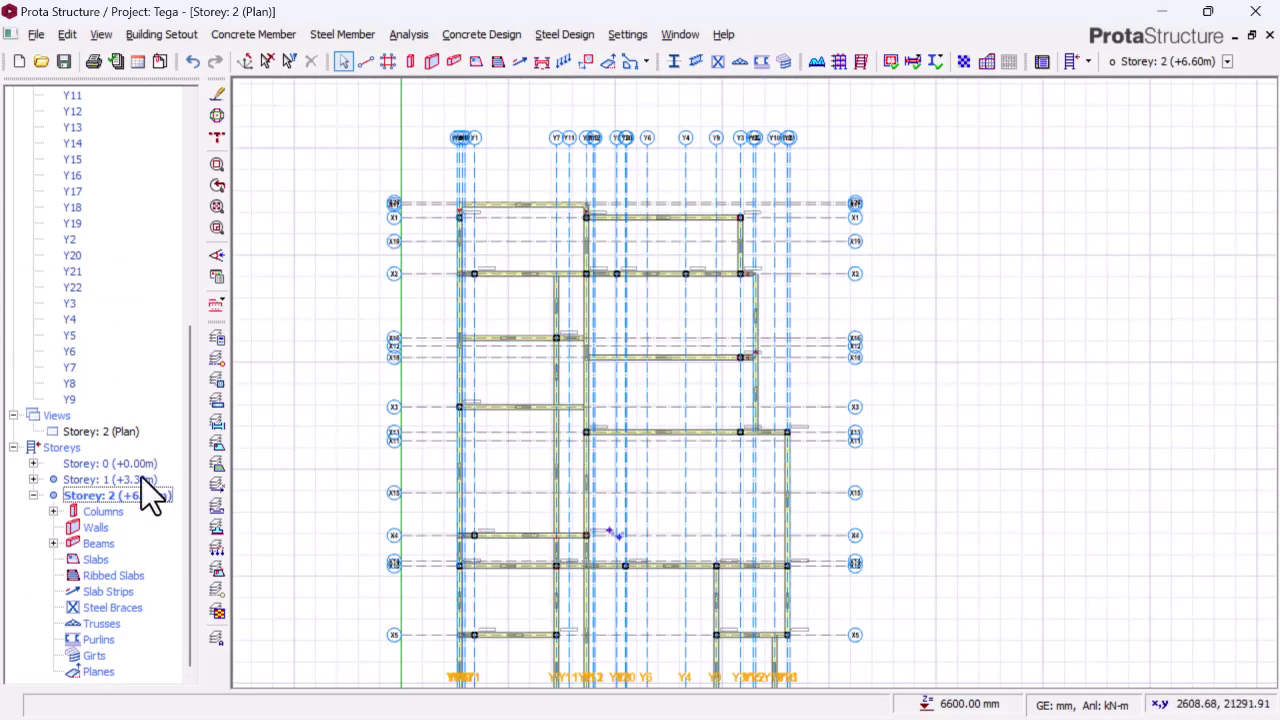
Return to the Storey 0 (+0.00m) plan and inspect the columns around axes X1 and X2
{"action": "double_click", "coordinate": [141, 466]}
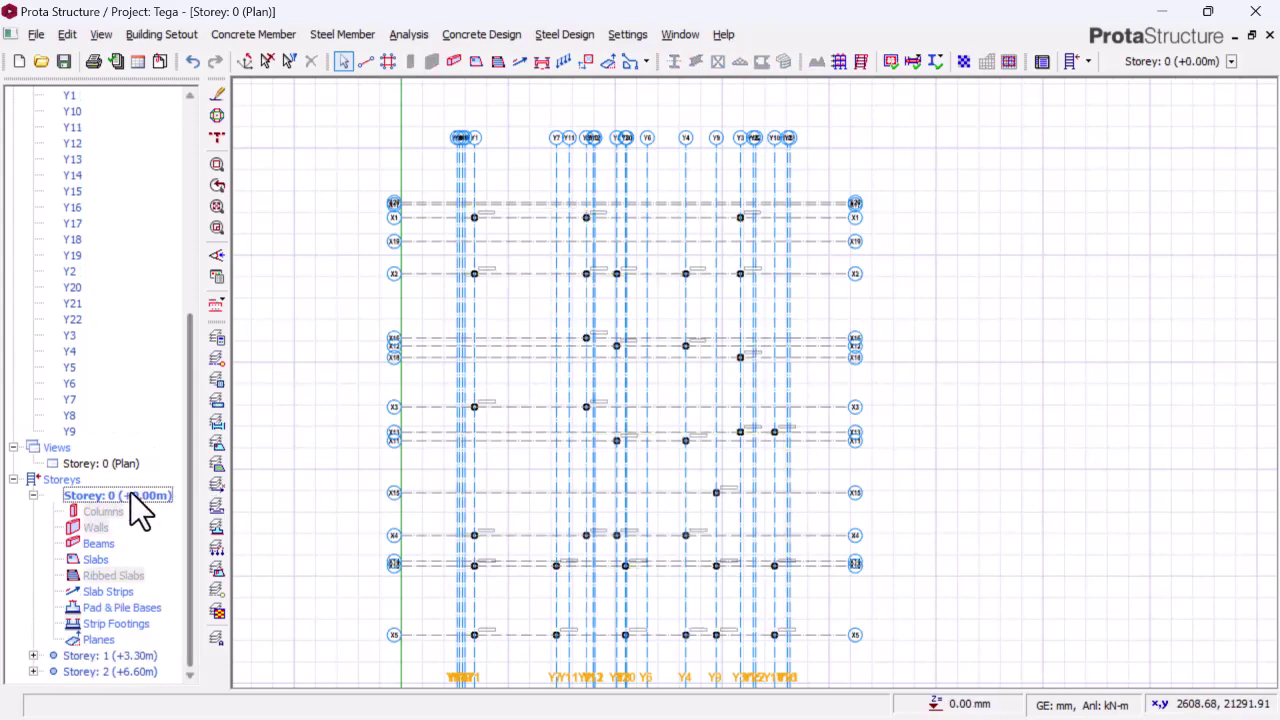
{"action": "scroll", "coordinate": [666, 286], "scroll_direction": "up", "scroll_amount": 3}
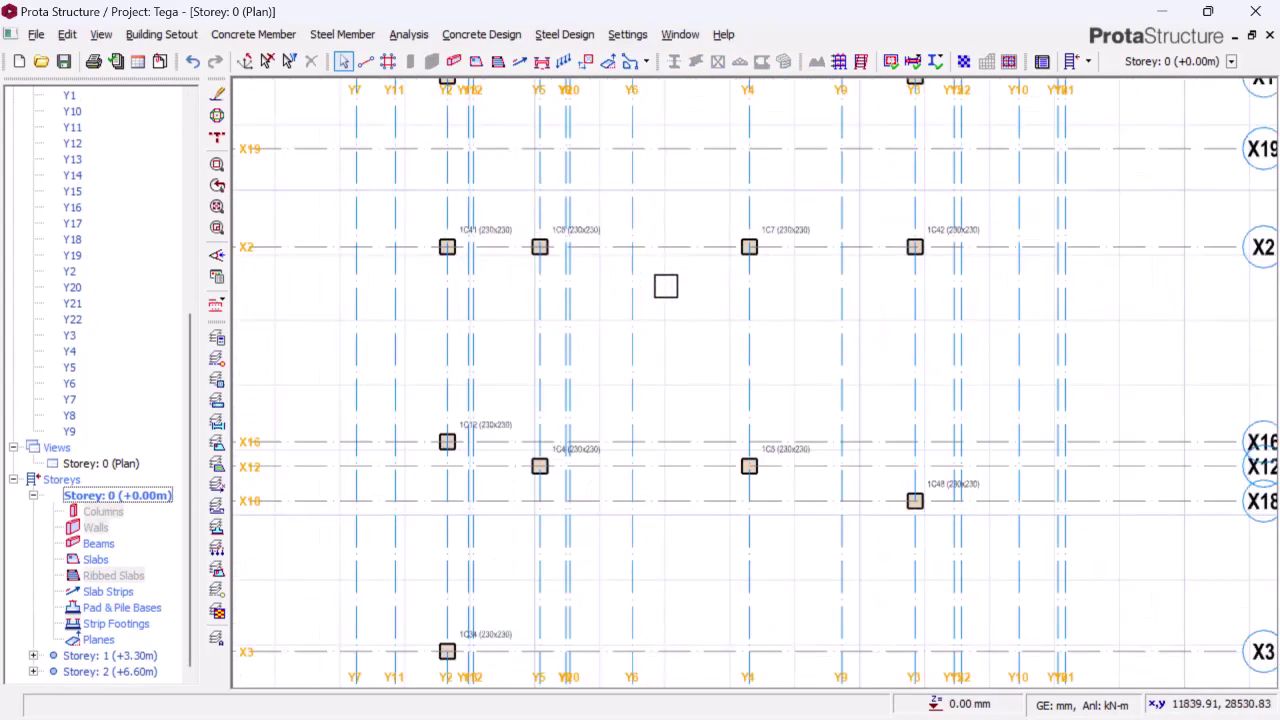
{"action": "scroll", "coordinate": [577, 246], "scroll_direction": "down", "scroll_amount": 3}
{"action": "scroll", "coordinate": [580, 237], "scroll_direction": "up", "scroll_amount": 3}
{"action": "scroll", "coordinate": [580, 237], "scroll_direction": "up", "scroll_amount": 2}
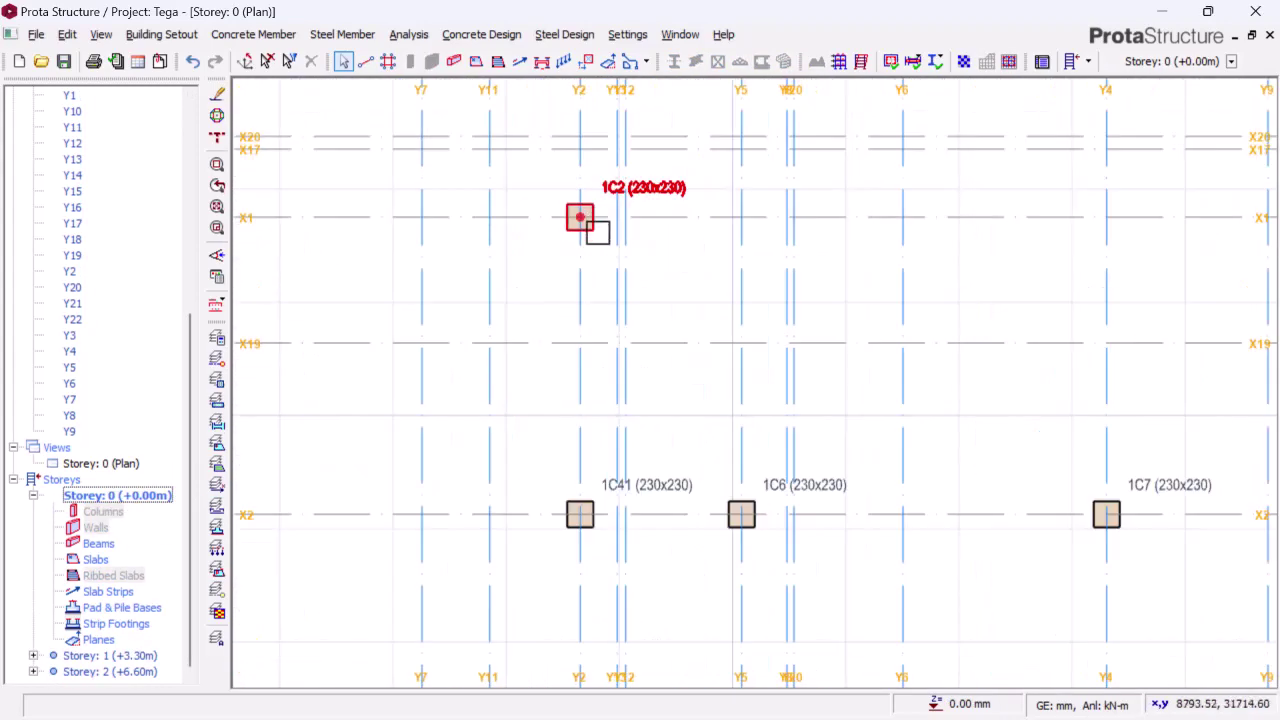
{"action": "scroll", "coordinate": [583, 272], "scroll_direction": "down", "scroll_amount": 5}
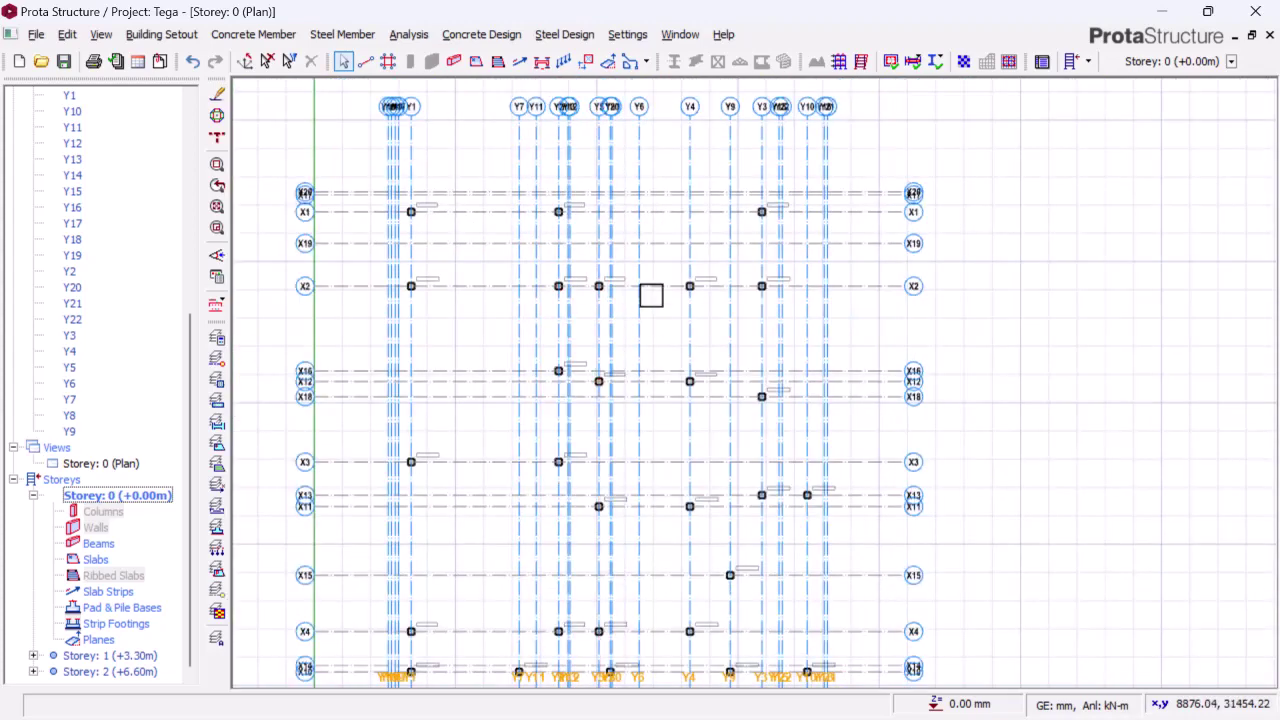
Insert a pad base under column 1C2 at axes X1/Y2, calculating it as a square footing with the default footing data
{"action": "scroll", "coordinate": [564, 215], "scroll_direction": "up", "scroll_amount": 3}
{"action": "left_click", "coordinate": [559, 212]}
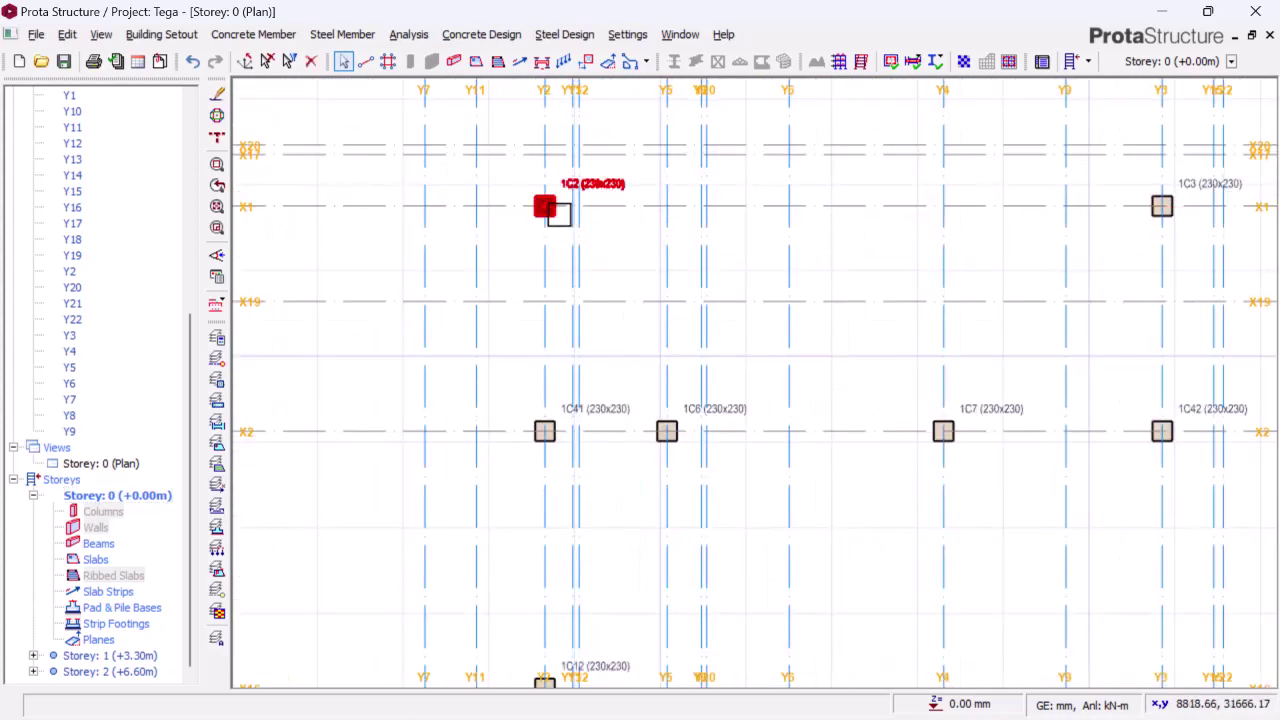
{"action": "right_click", "coordinate": [558, 212]}
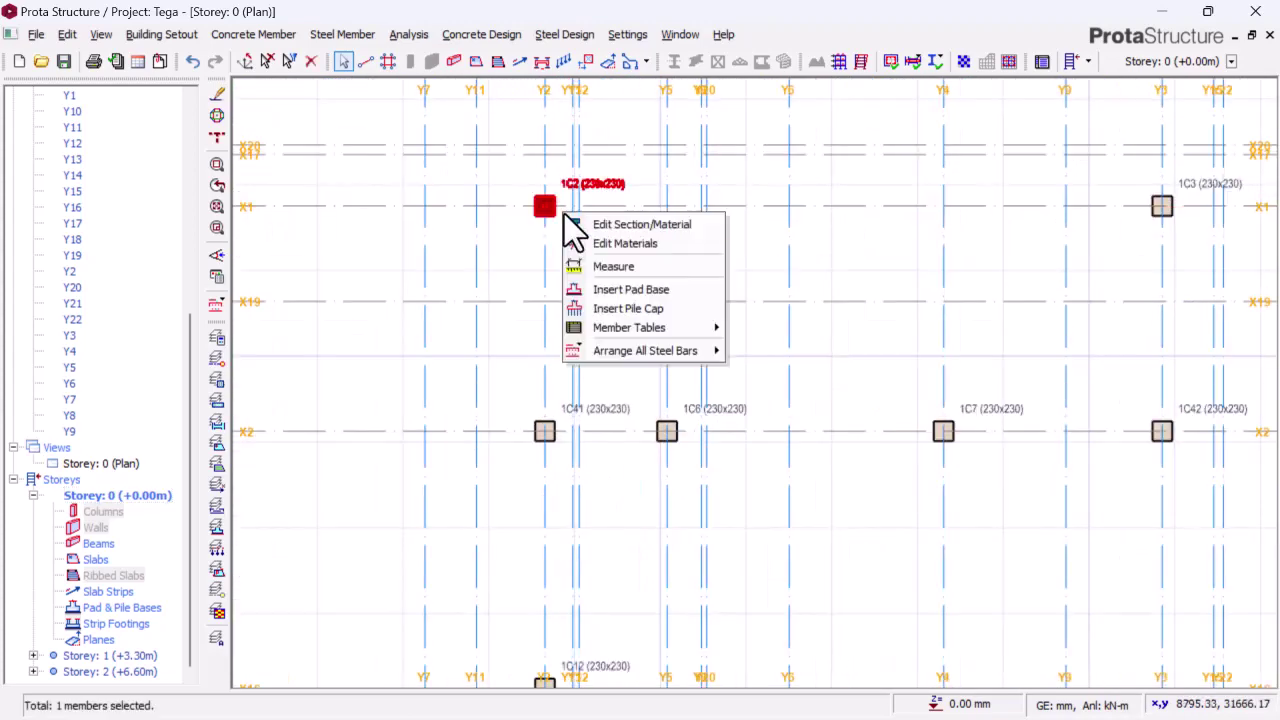
{"action": "left_click", "coordinate": [640, 289]}
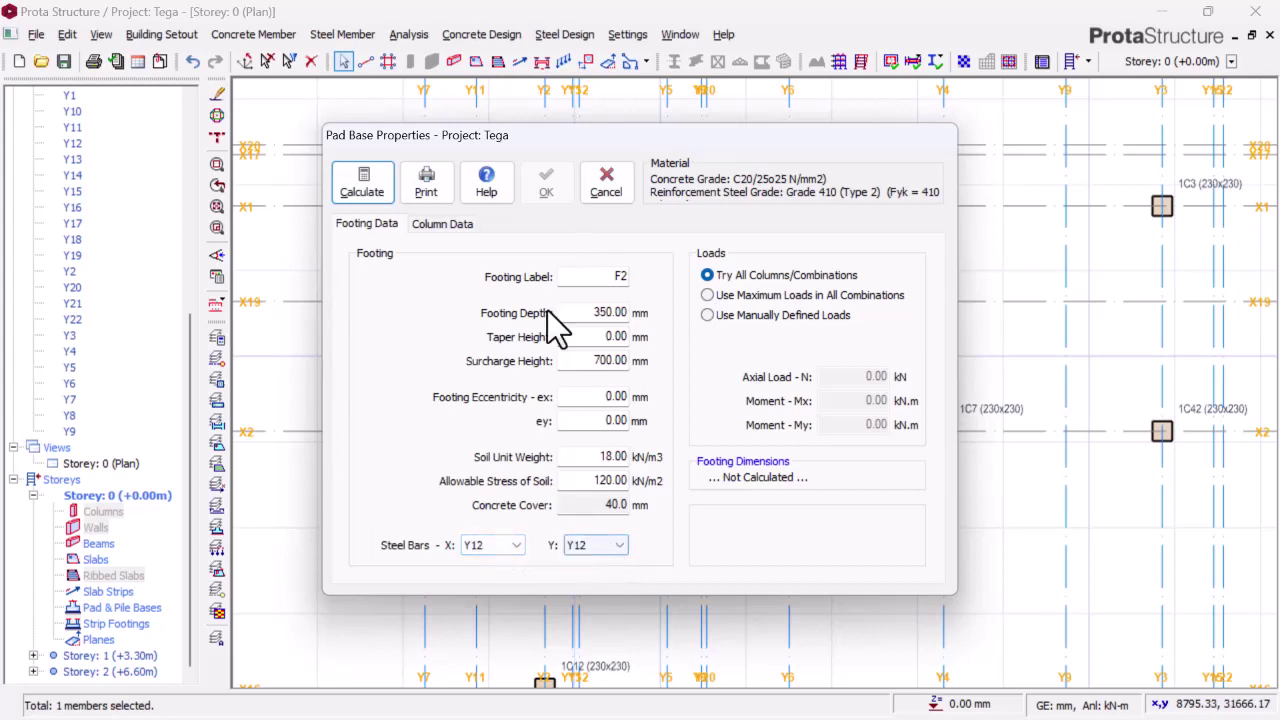
{"action": "left_click", "coordinate": [372, 184]}
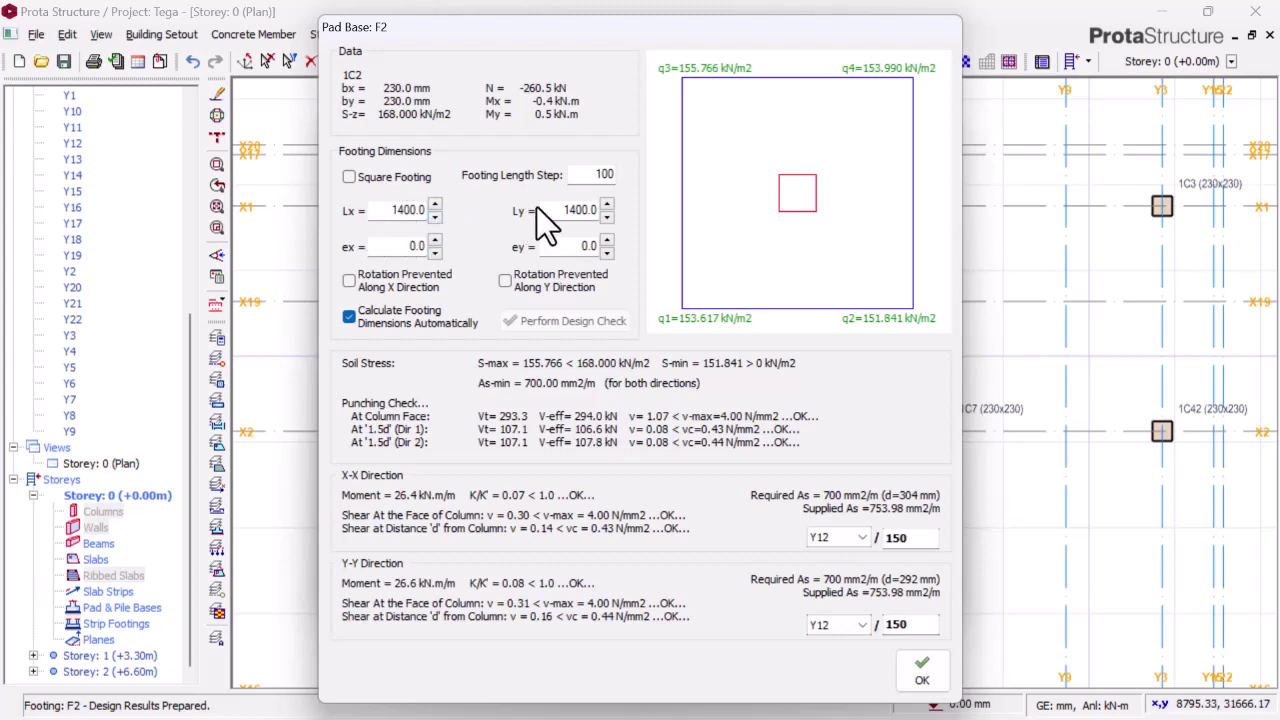
{"action": "left_click", "coordinate": [349, 178]}
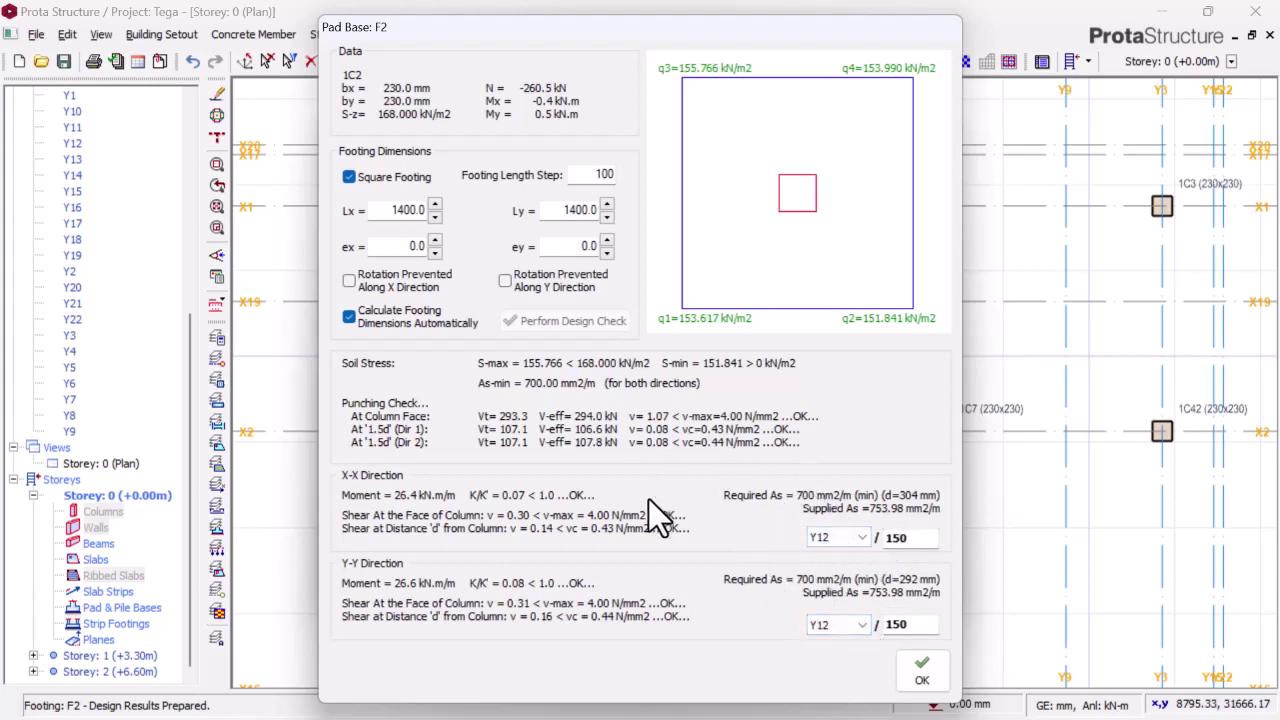
{"action": "left_click", "coordinate": [920, 675]}
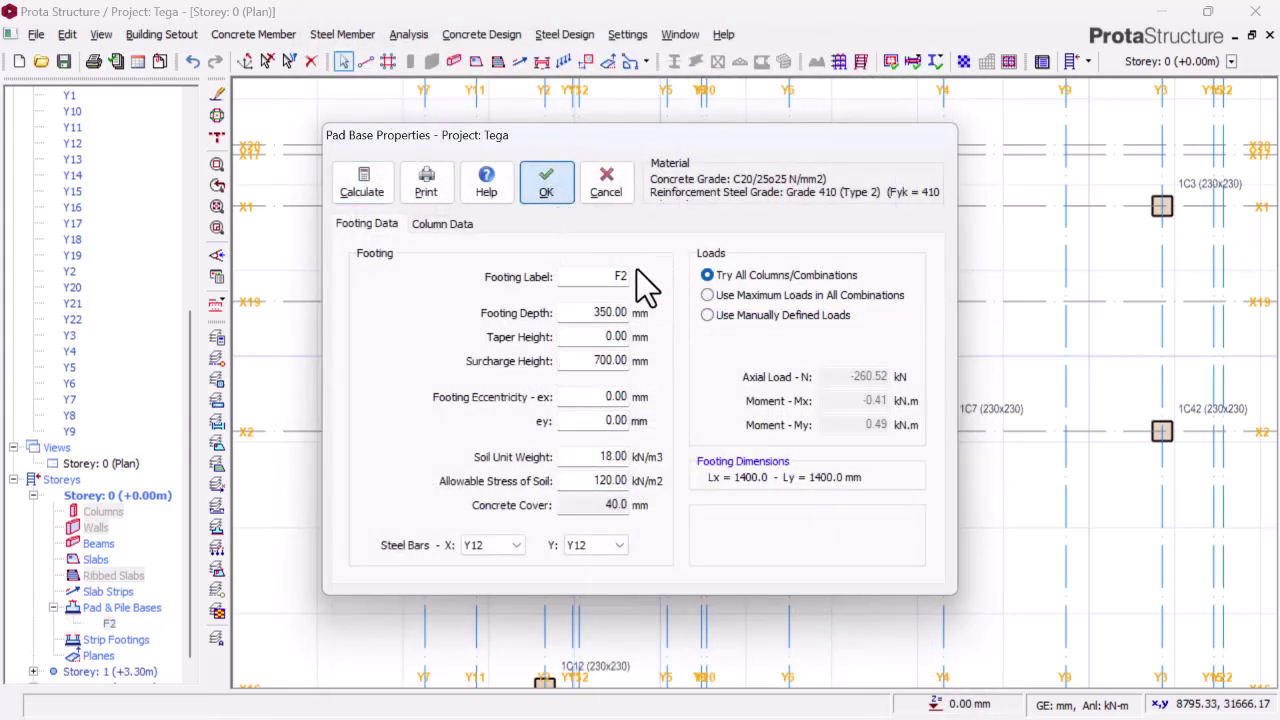
{"action": "left_click", "coordinate": [546, 182]}
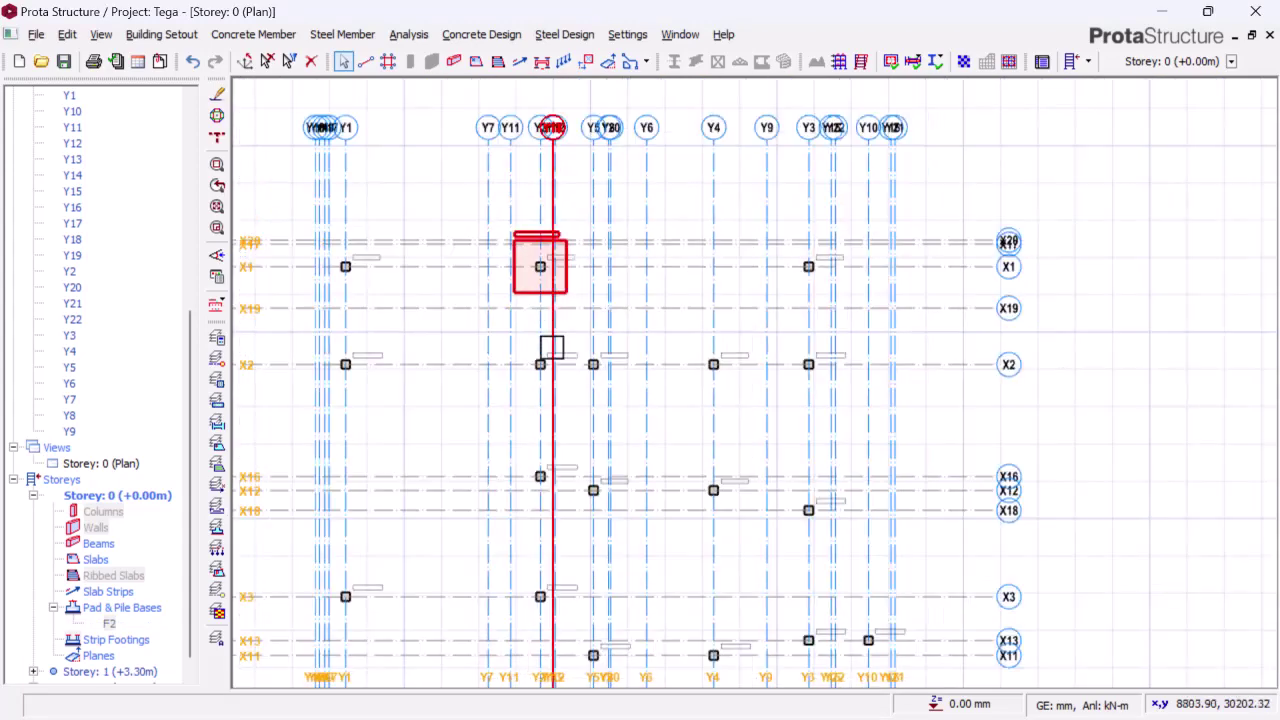
Insert a pad base under column 1C3 at axes X1/Y3, calculating it as a square footing with the default footing data
{"action": "scroll", "coordinate": [543, 256], "scroll_direction": "up", "scroll_amount": 3}
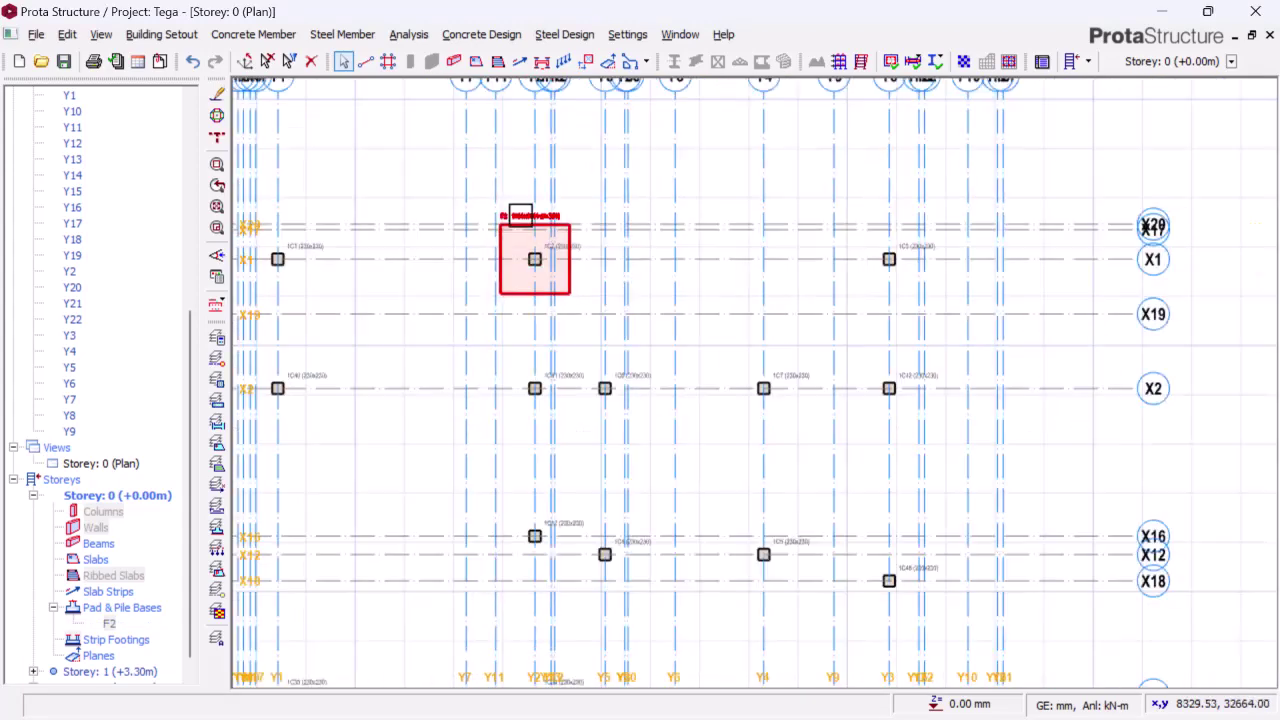
{"action": "scroll", "coordinate": [503, 257], "scroll_direction": "down", "scroll_amount": 2}
{"action": "scroll", "coordinate": [544, 272], "scroll_direction": "down", "scroll_amount": 2}
{"action": "scroll", "coordinate": [740, 262], "scroll_direction": "up", "scroll_amount": 3}
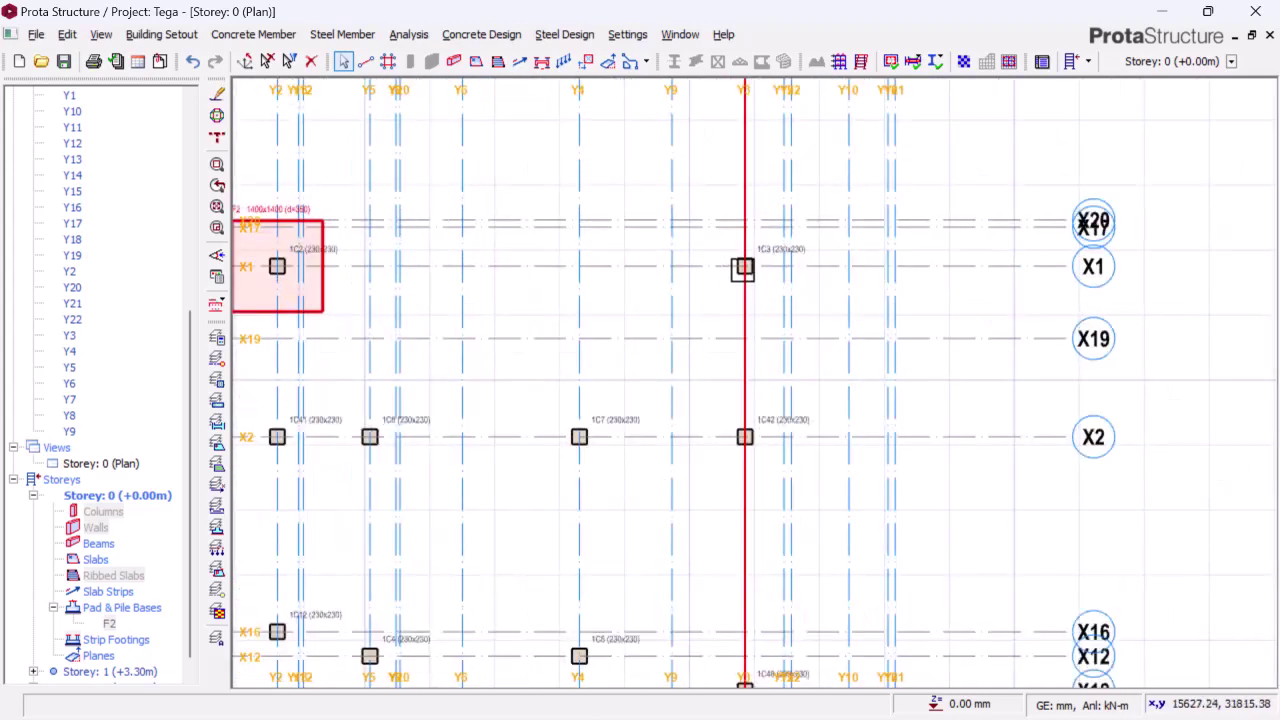
{"action": "scroll", "coordinate": [741, 274], "scroll_direction": "up", "scroll_amount": 2}
{"action": "left_click", "coordinate": [737, 271]}
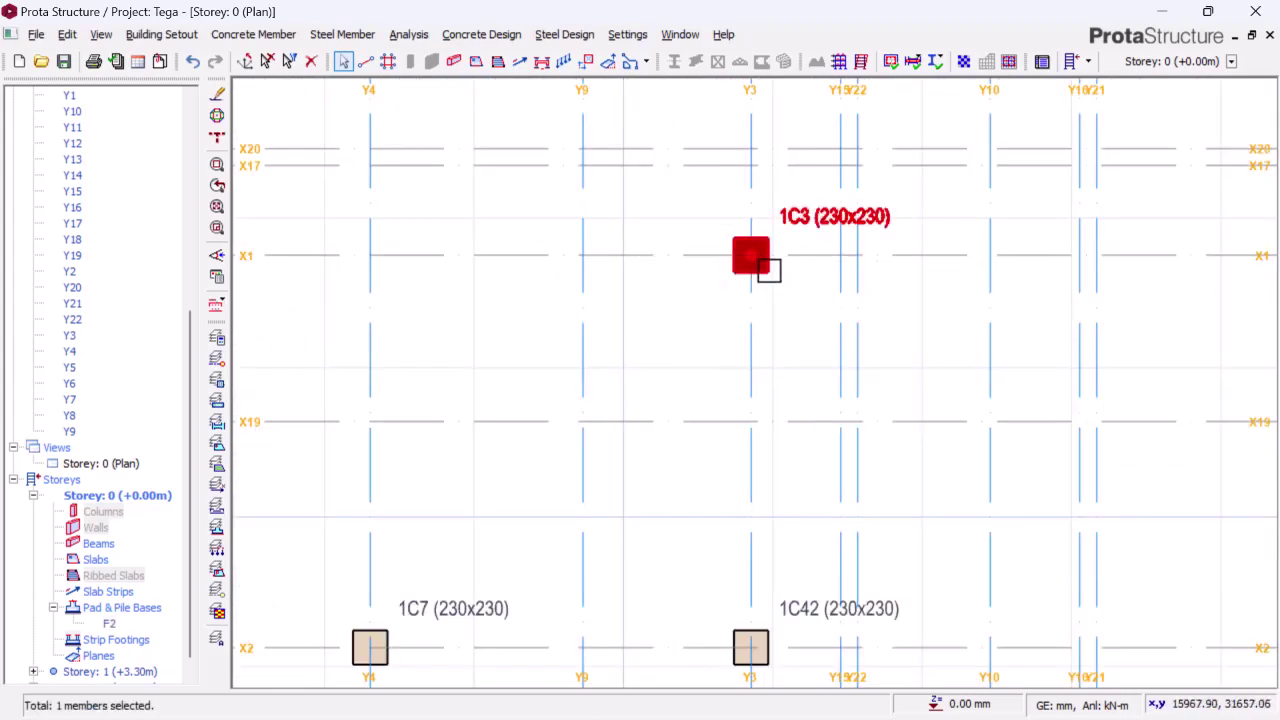
{"action": "right_click", "coordinate": [777, 269]}
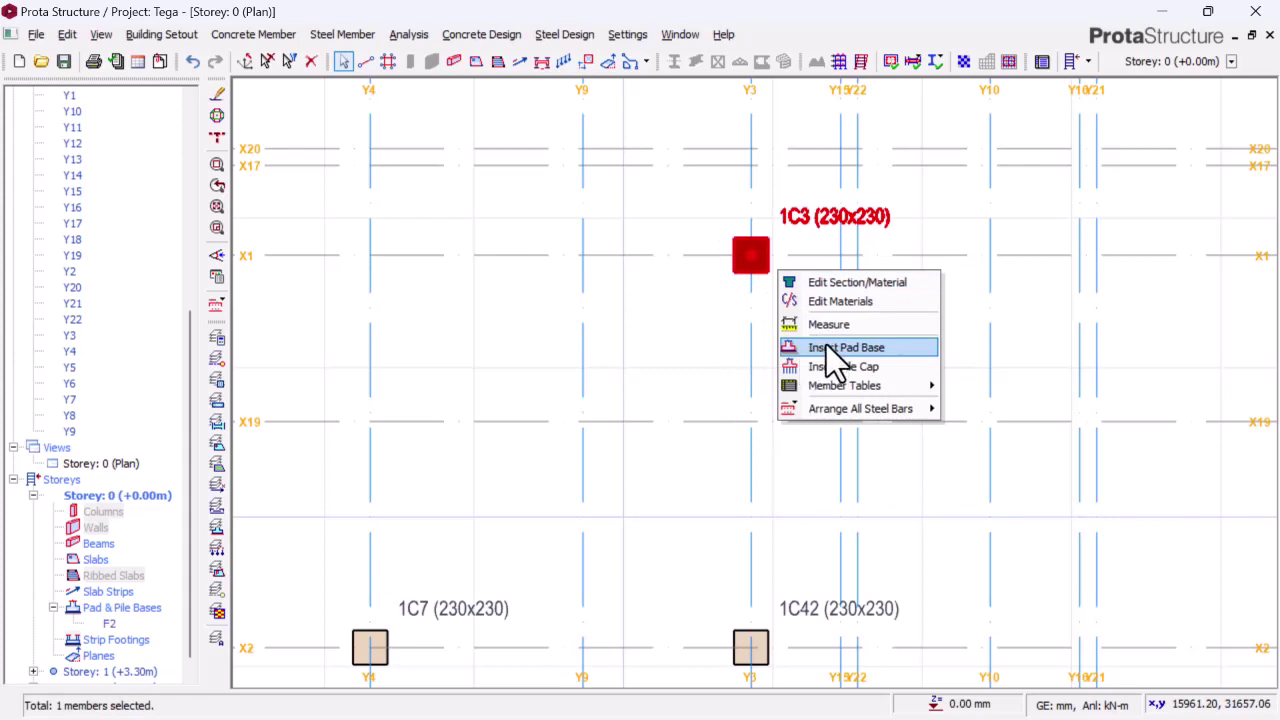
{"action": "left_click", "coordinate": [826, 346]}
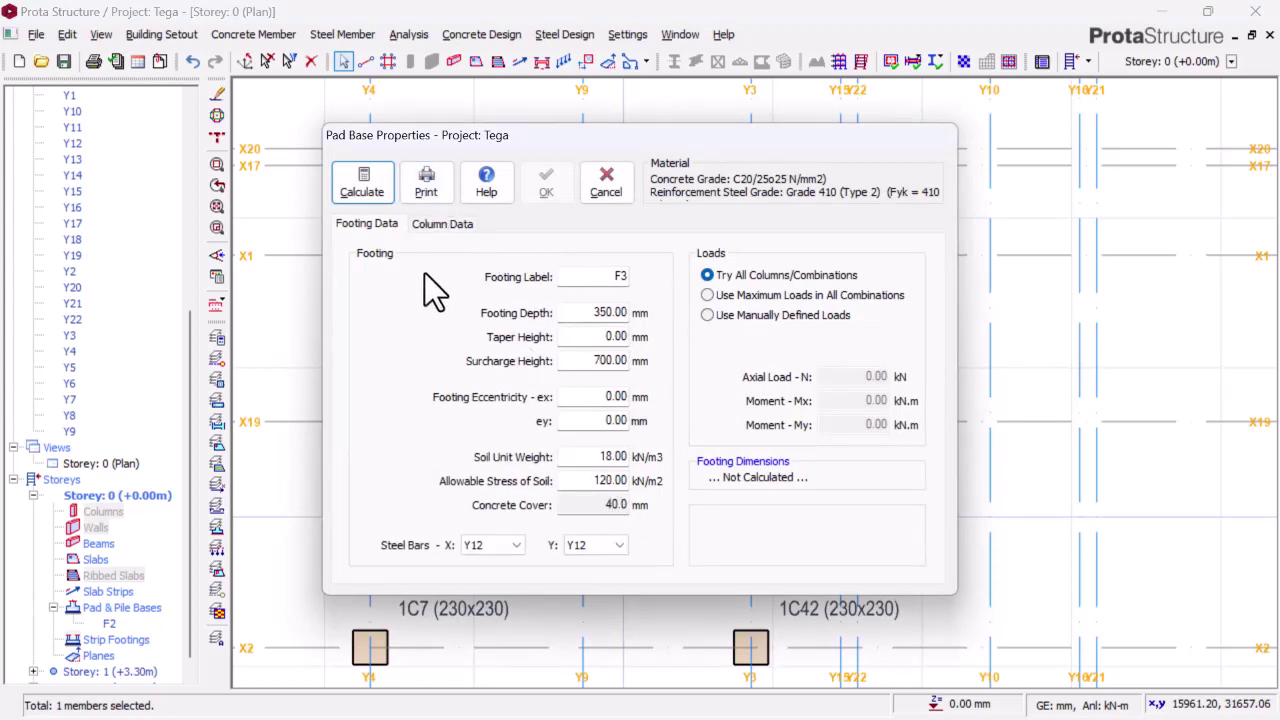
{"action": "left_click", "coordinate": [366, 190]}
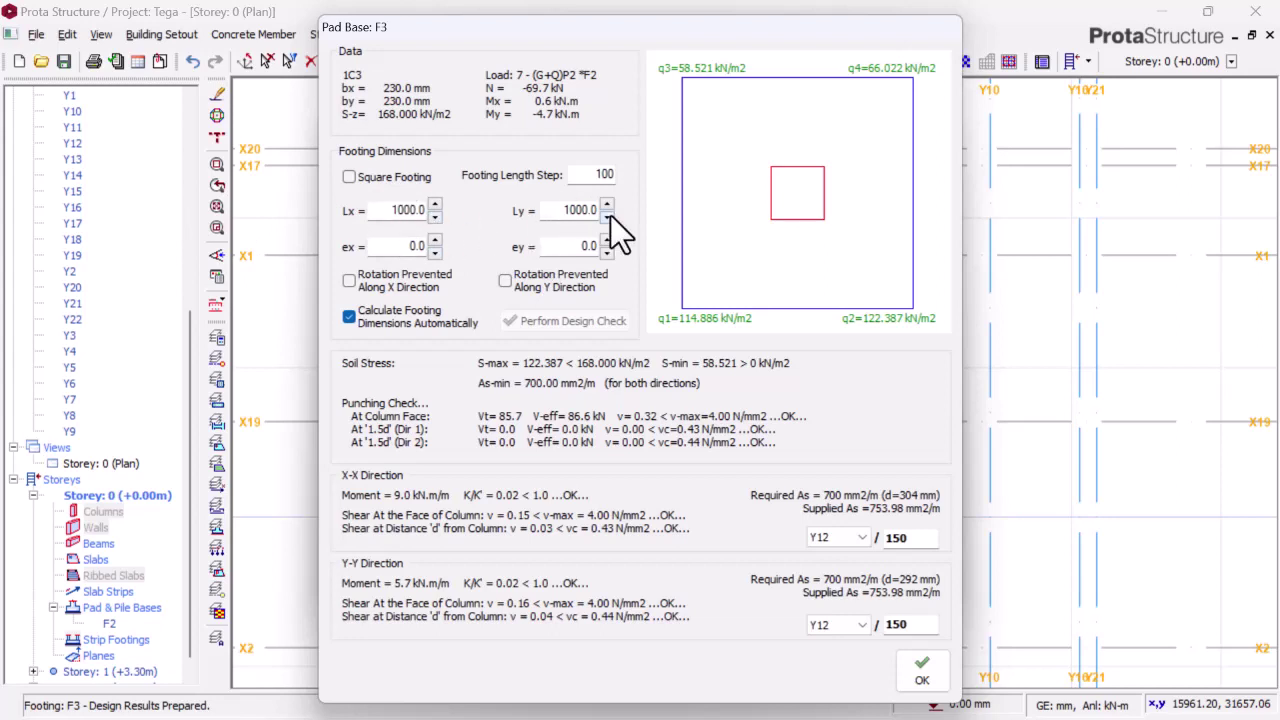
{"action": "left_click", "coordinate": [351, 183]}
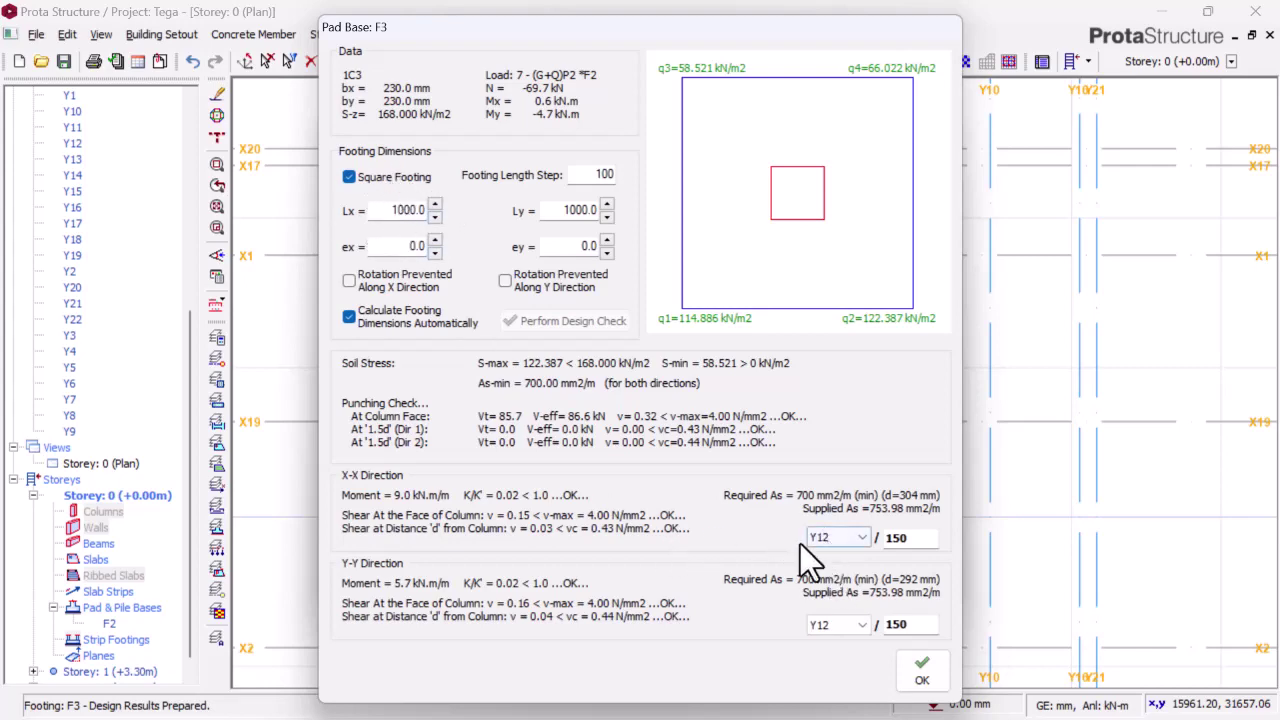
{"action": "left_click", "coordinate": [924, 675]}
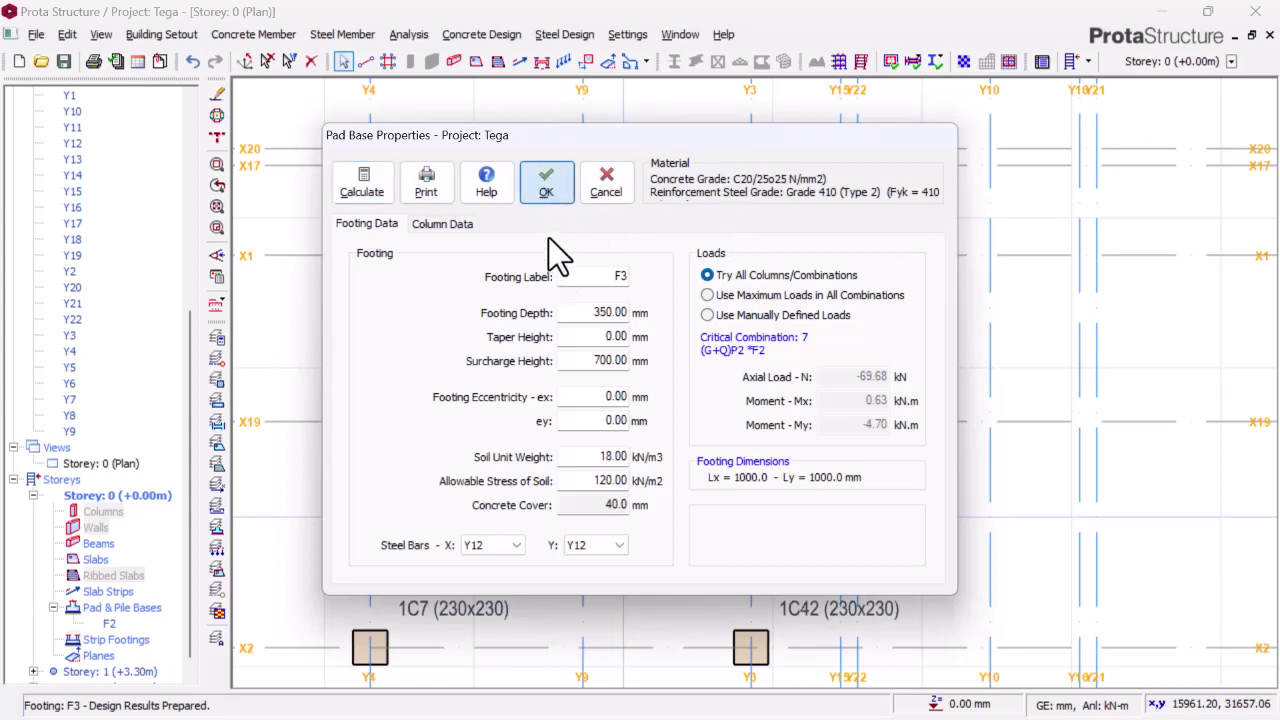
{"action": "left_click", "coordinate": [543, 184]}
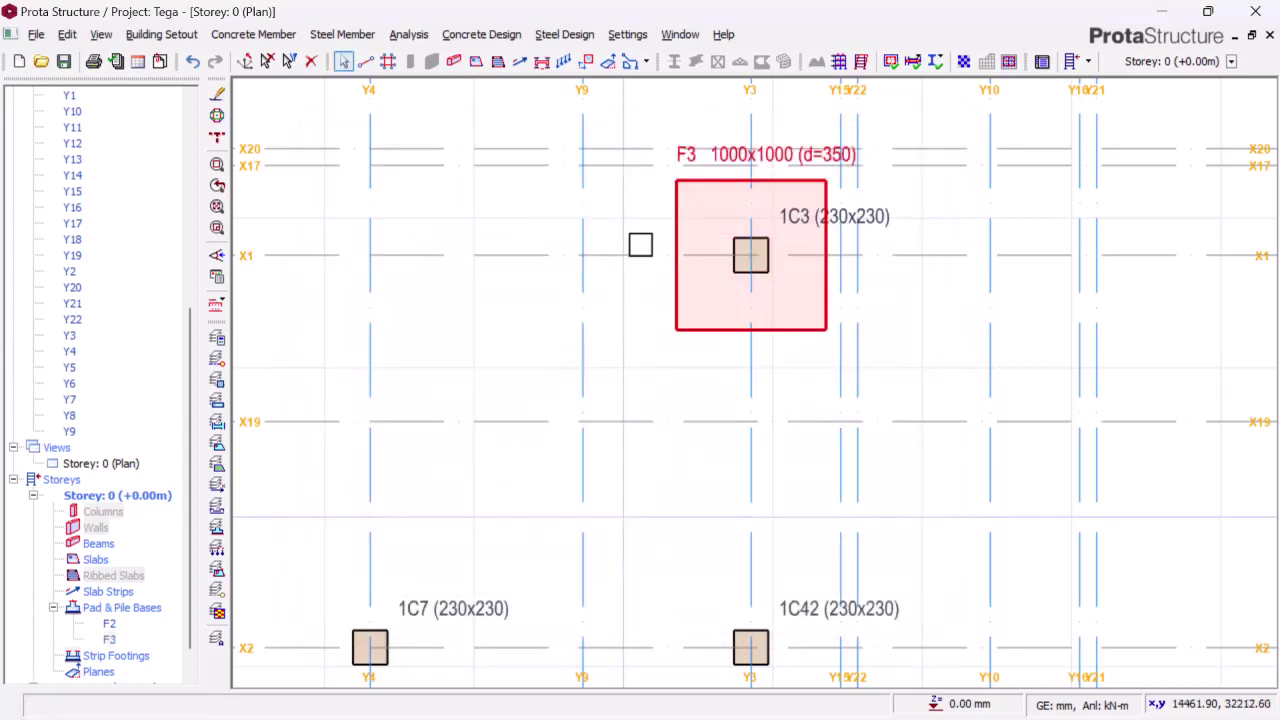
Examine the two pad bases on axis X1 and the layout of the surrounding Storey 0 columns still without footings
{"action": "scroll", "coordinate": [640, 240], "scroll_direction": "down", "scroll_amount": 5}
{"action": "scroll", "coordinate": [504, 260], "scroll_direction": "up", "scroll_amount": 3}
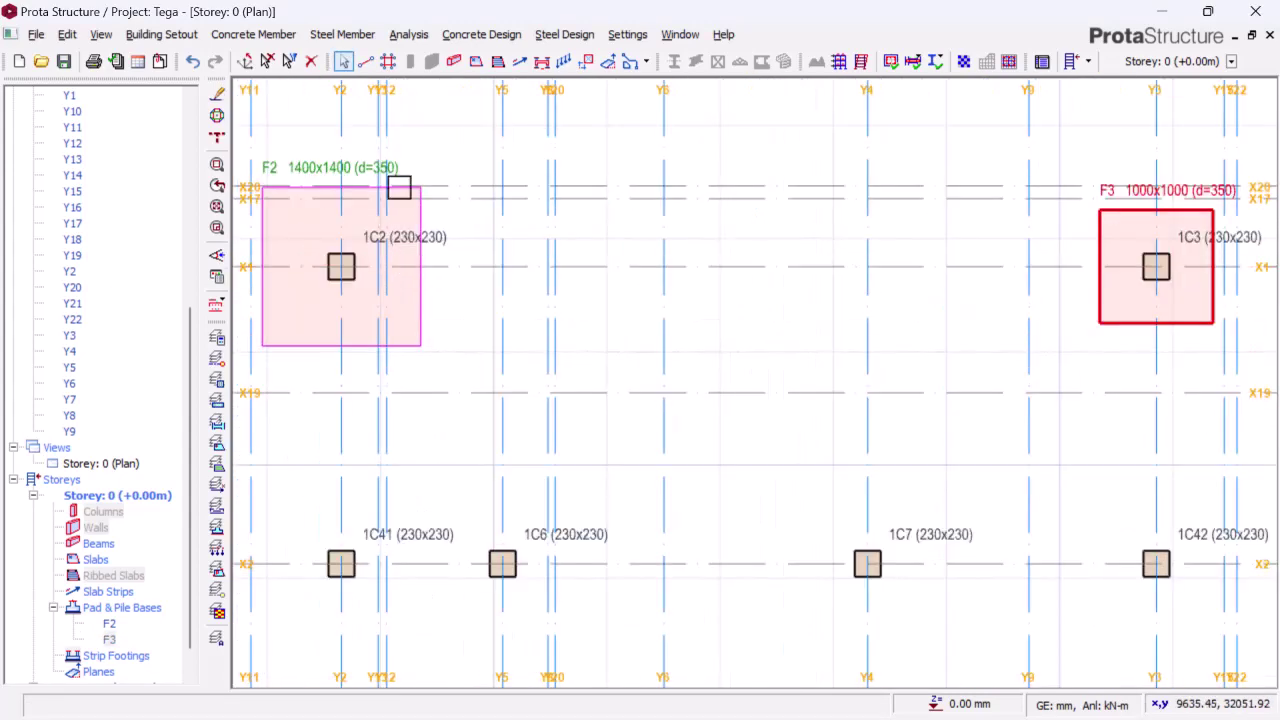
{"action": "scroll", "coordinate": [505, 319], "scroll_direction": "down", "scroll_amount": 5}
{"action": "scroll", "coordinate": [520, 305], "scroll_direction": "up", "scroll_amount": 2}
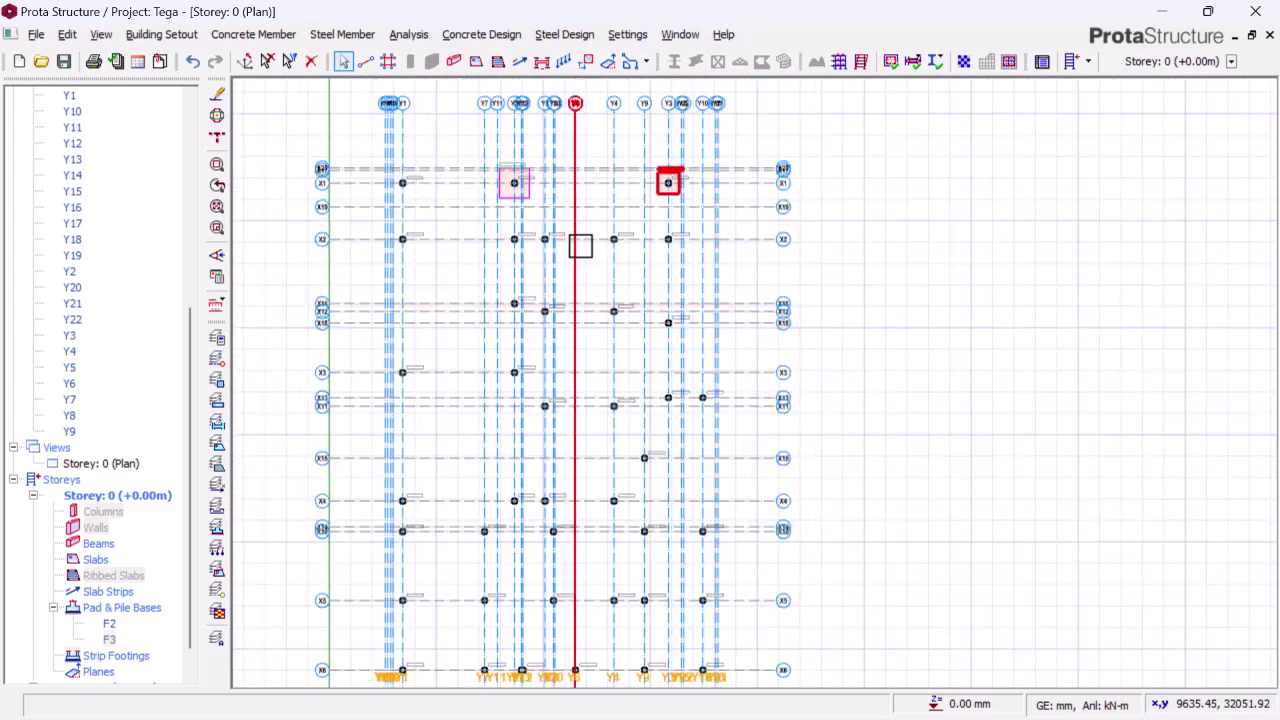
{"action": "scroll", "coordinate": [570, 246], "scroll_direction": "up", "scroll_amount": 2}
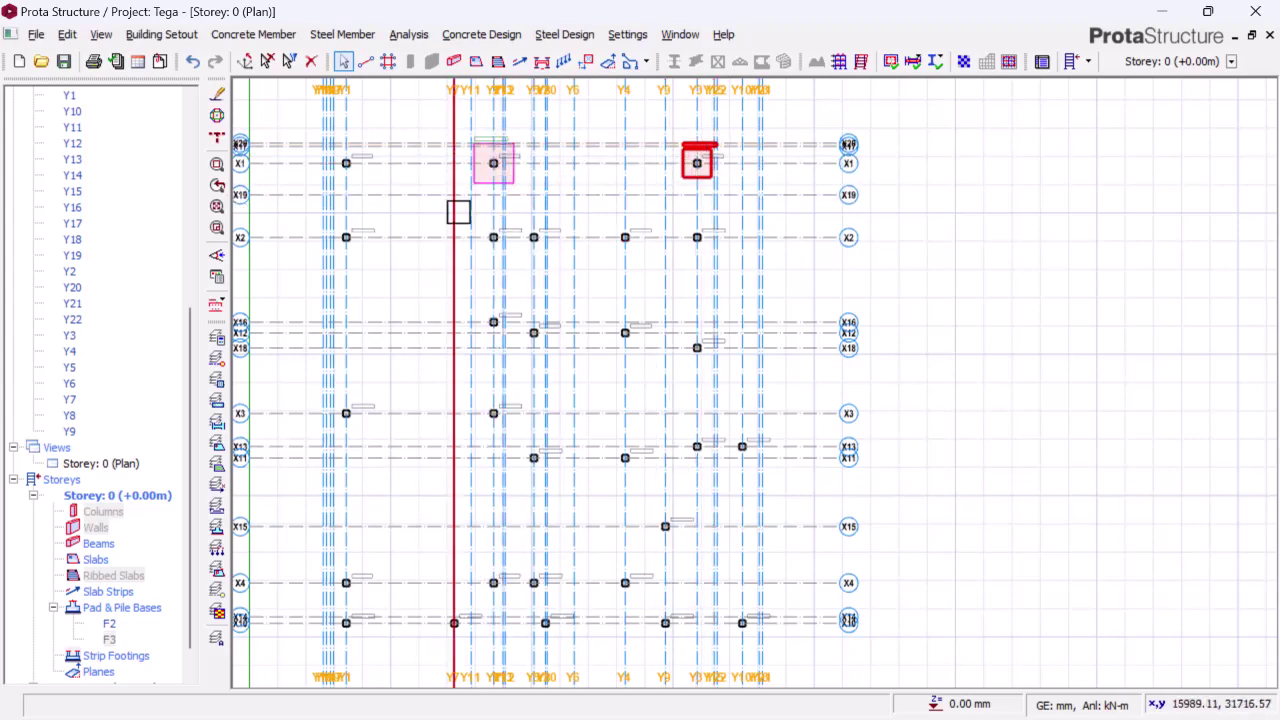
{"action": "scroll", "coordinate": [452, 226], "scroll_direction": "up", "scroll_amount": 1}
{"action": "scroll", "coordinate": [463, 231], "scroll_direction": "up", "scroll_amount": 1}
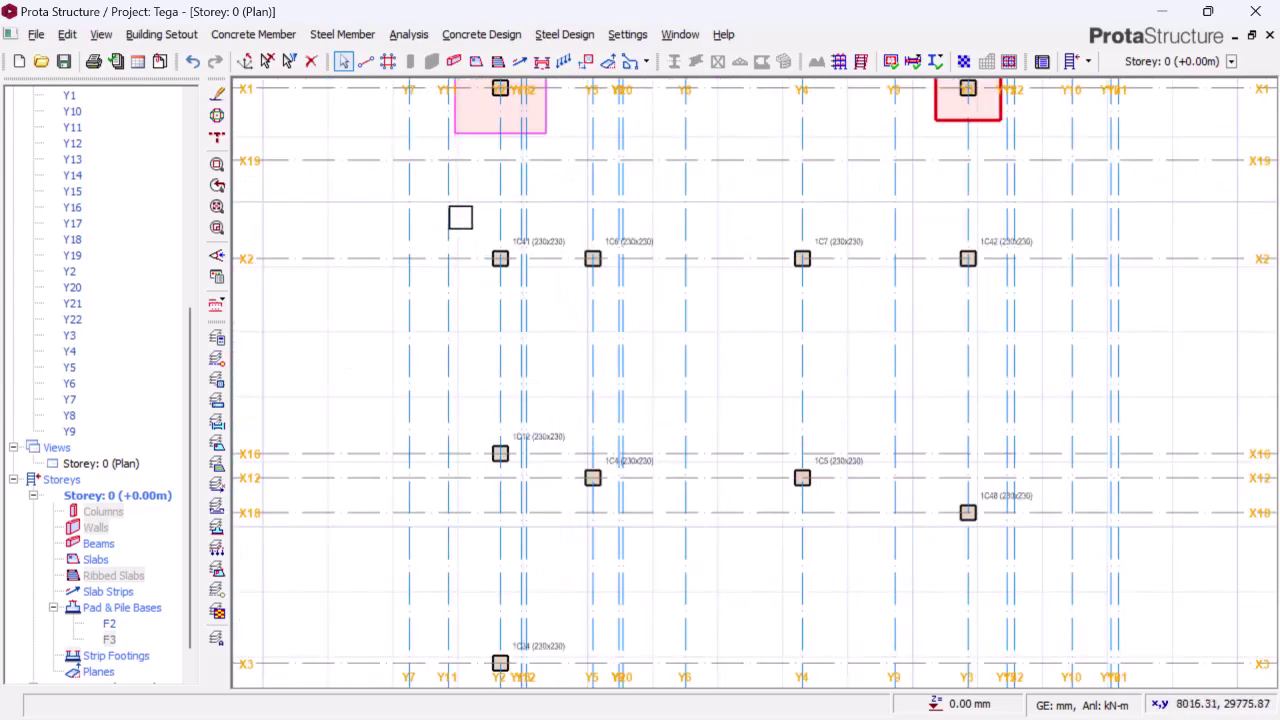
Try to insert one typical calculated pad base for the 13 columns between axes X2 and X11, from Y2 to Y10
{"action": "scroll", "coordinate": [460, 217], "scroll_direction": "down", "scroll_amount": 2}
{"action": "left_click_drag", "start_coordinate": [477, 206], "coordinate": [876, 549]}
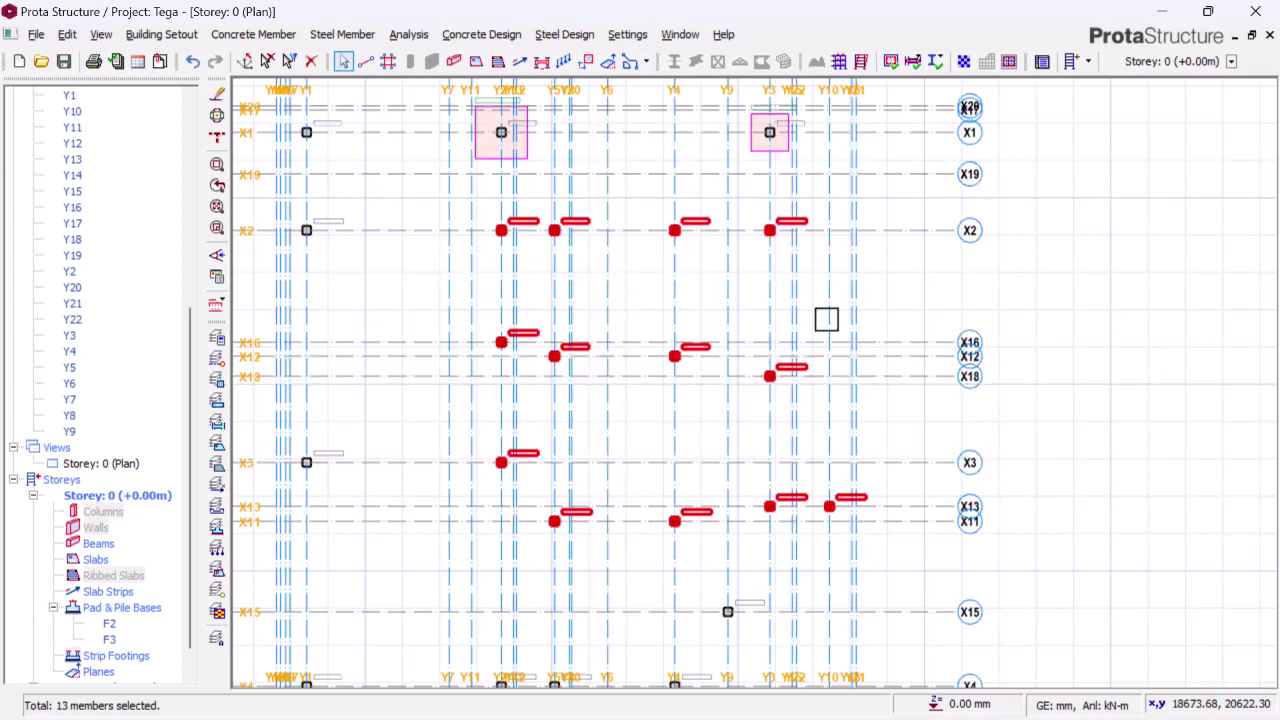
{"action": "right_click", "coordinate": [634, 262]}
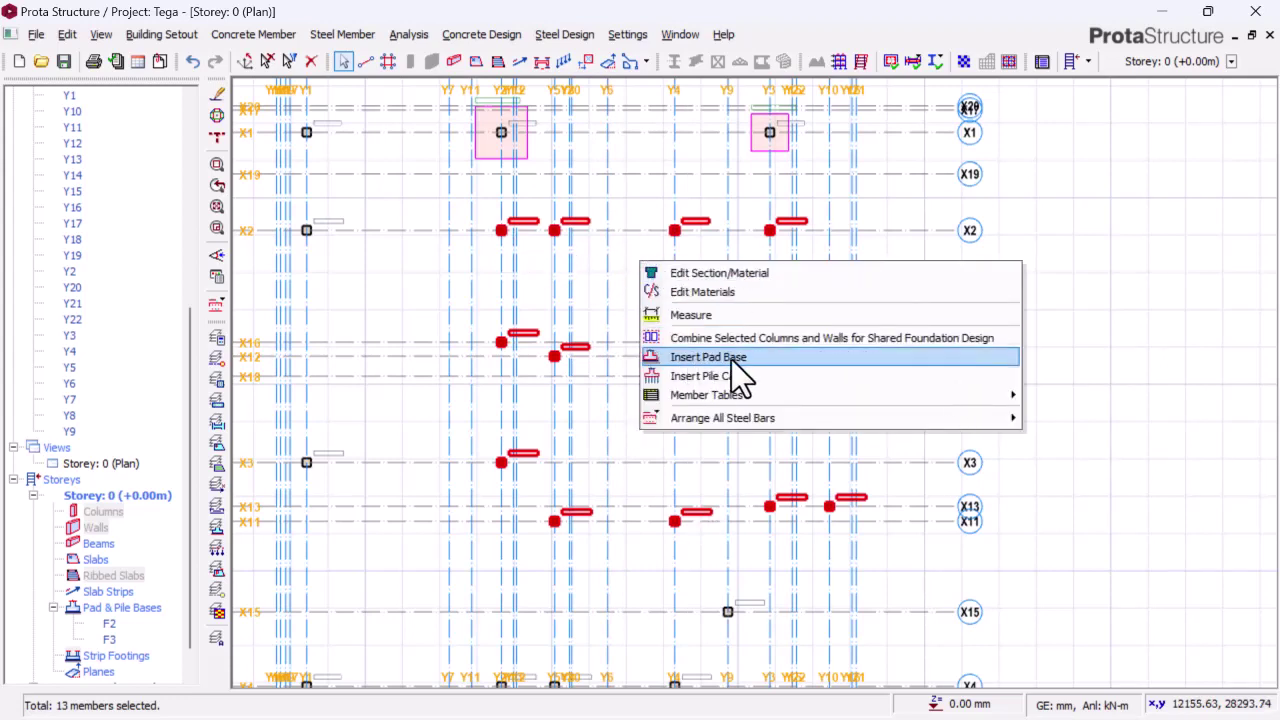
{"action": "left_click", "coordinate": [709, 358]}
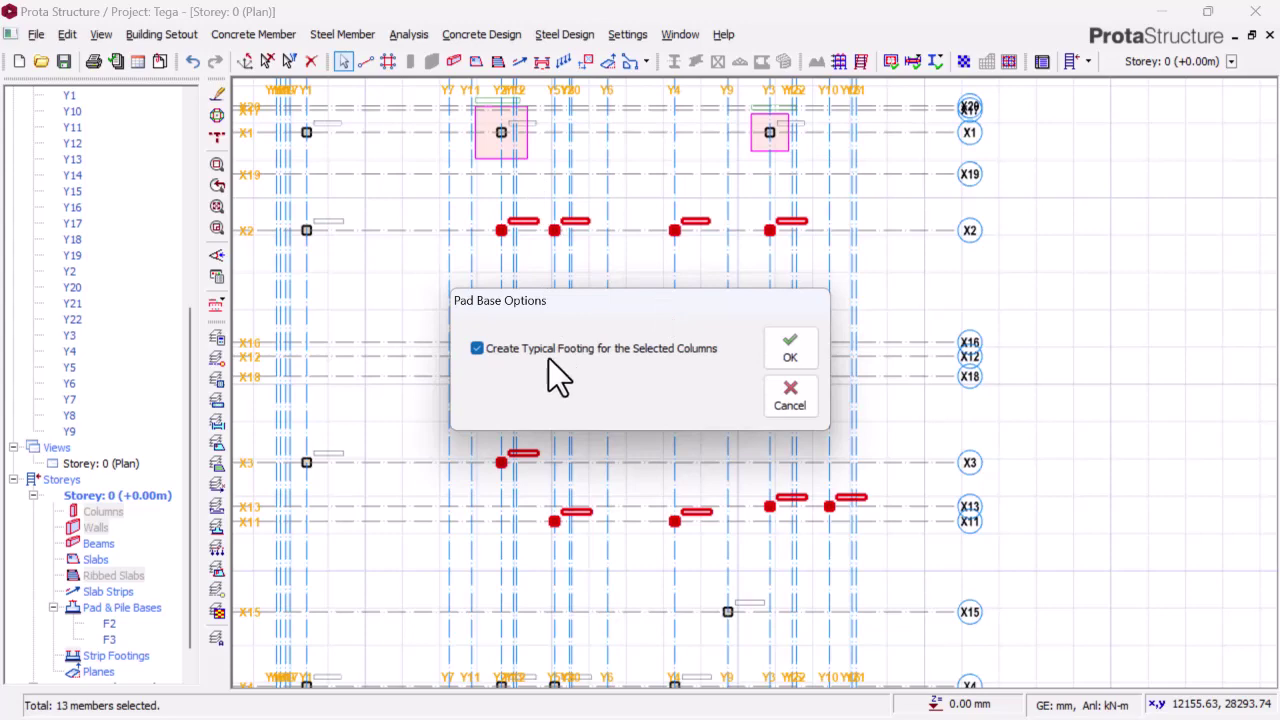
{"action": "left_click", "coordinate": [789, 350]}
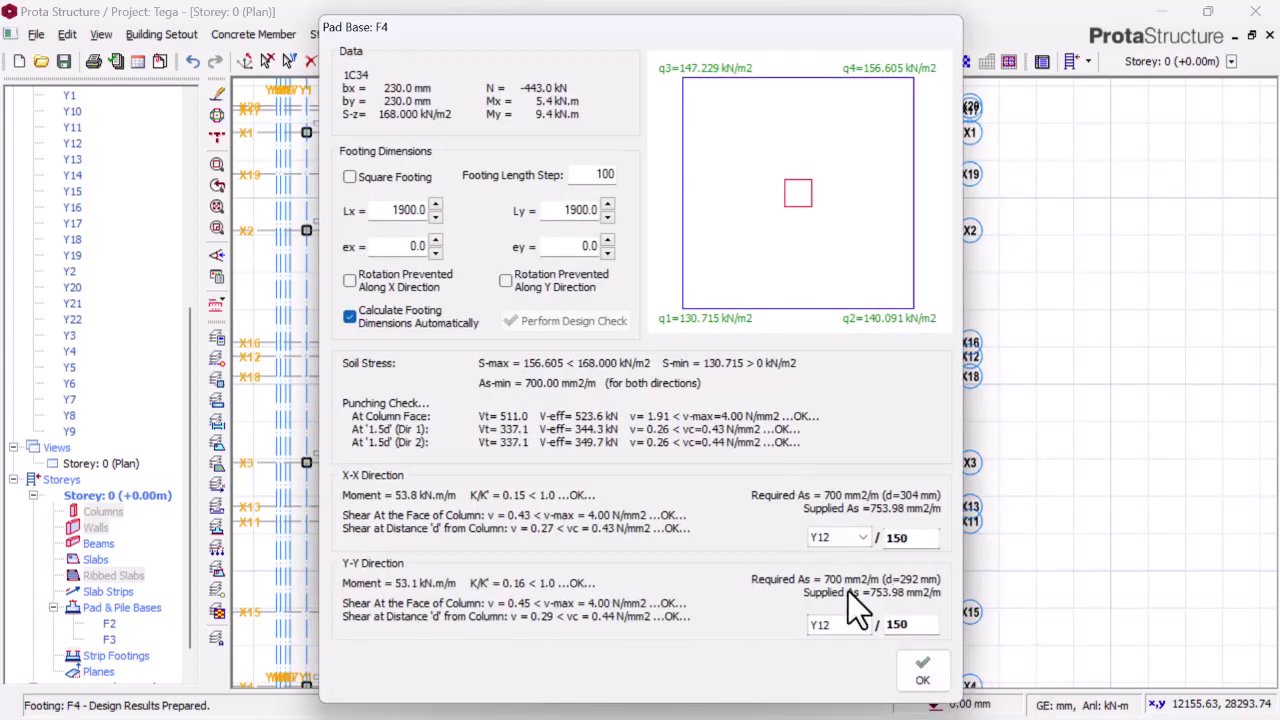
{"action": "left_click", "coordinate": [930, 673]}
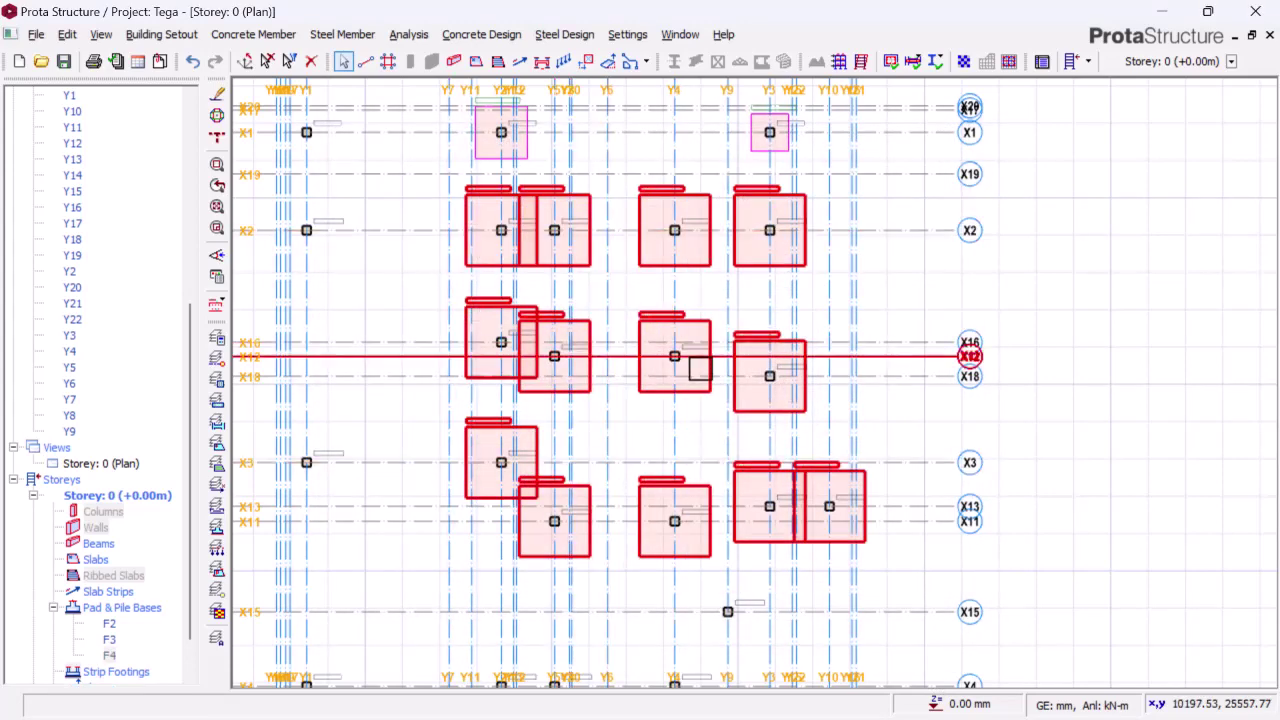
Check the typical F4 pad bases for overlaps and delete all of them from the plan
{"action": "scroll", "coordinate": [700, 368], "scroll_direction": "up", "scroll_amount": 5}
{"action": "scroll", "coordinate": [660, 335], "scroll_direction": "down", "scroll_amount": 4}
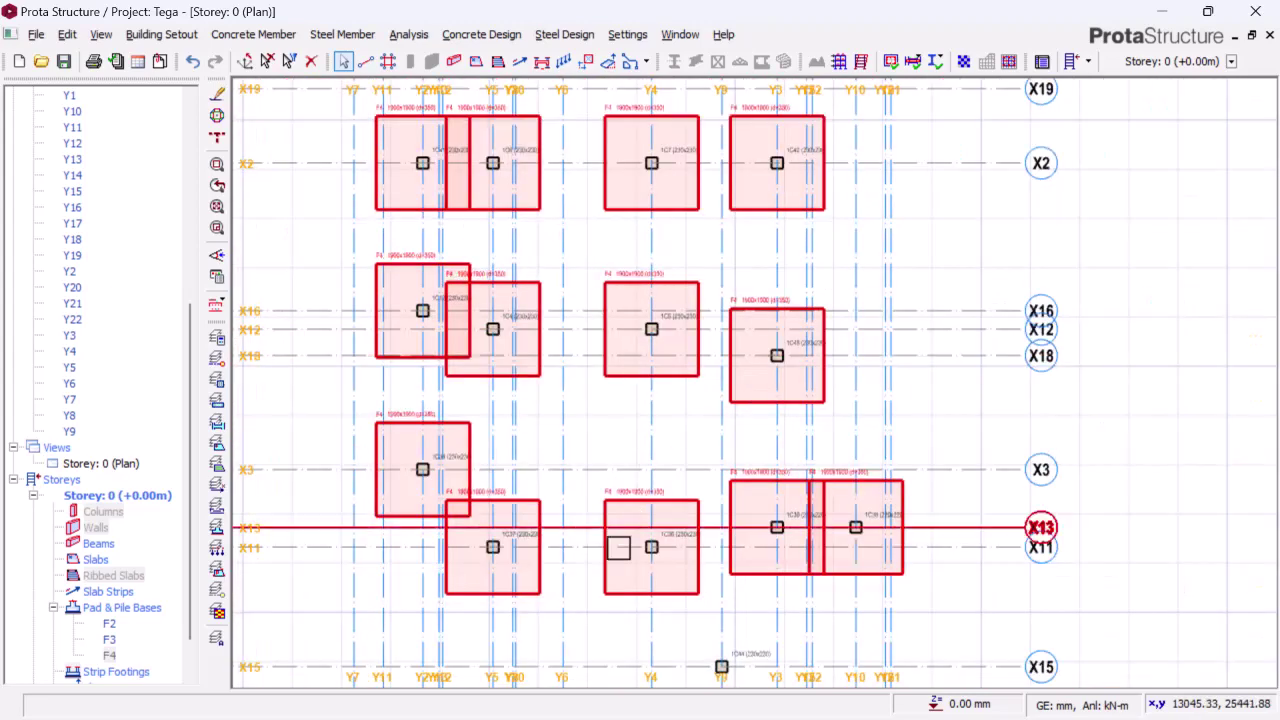
{"action": "scroll", "coordinate": [591, 389], "scroll_direction": "down", "scroll_amount": 3}
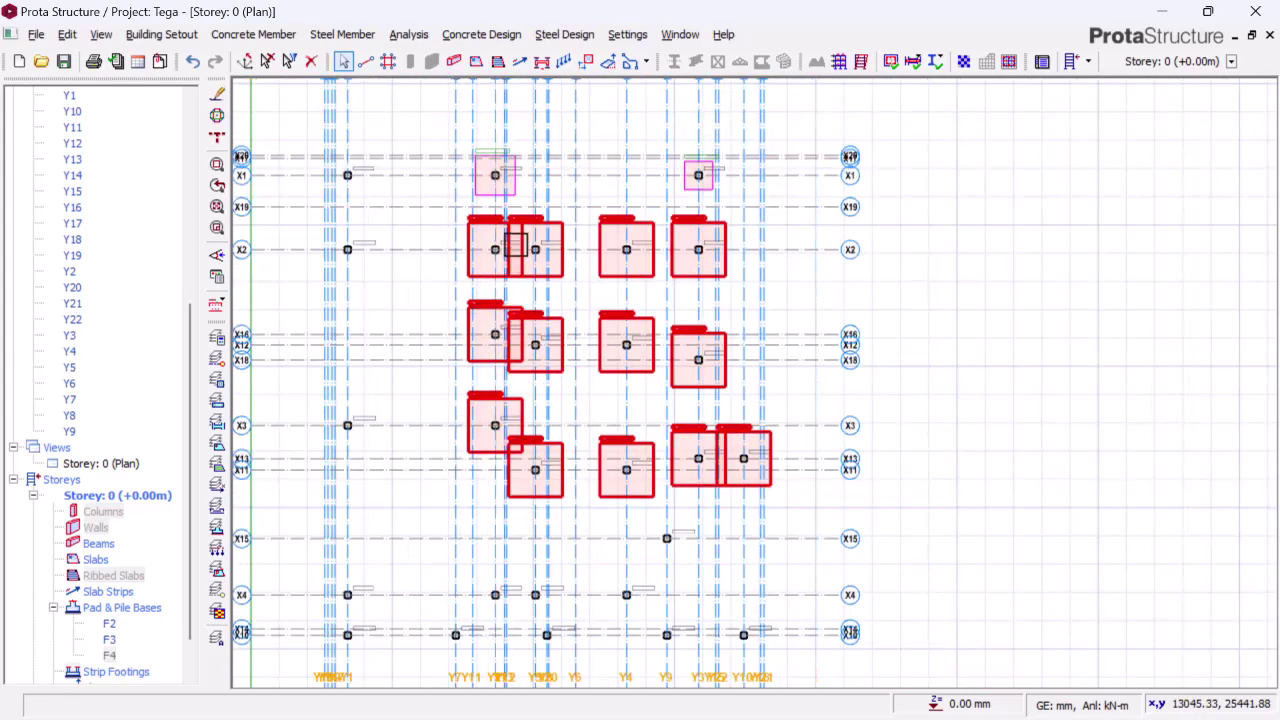
{"action": "scroll", "coordinate": [515, 244], "scroll_direction": "up", "scroll_amount": 4}
{"action": "scroll", "coordinate": [540, 270], "scroll_direction": "down", "scroll_amount": 4}
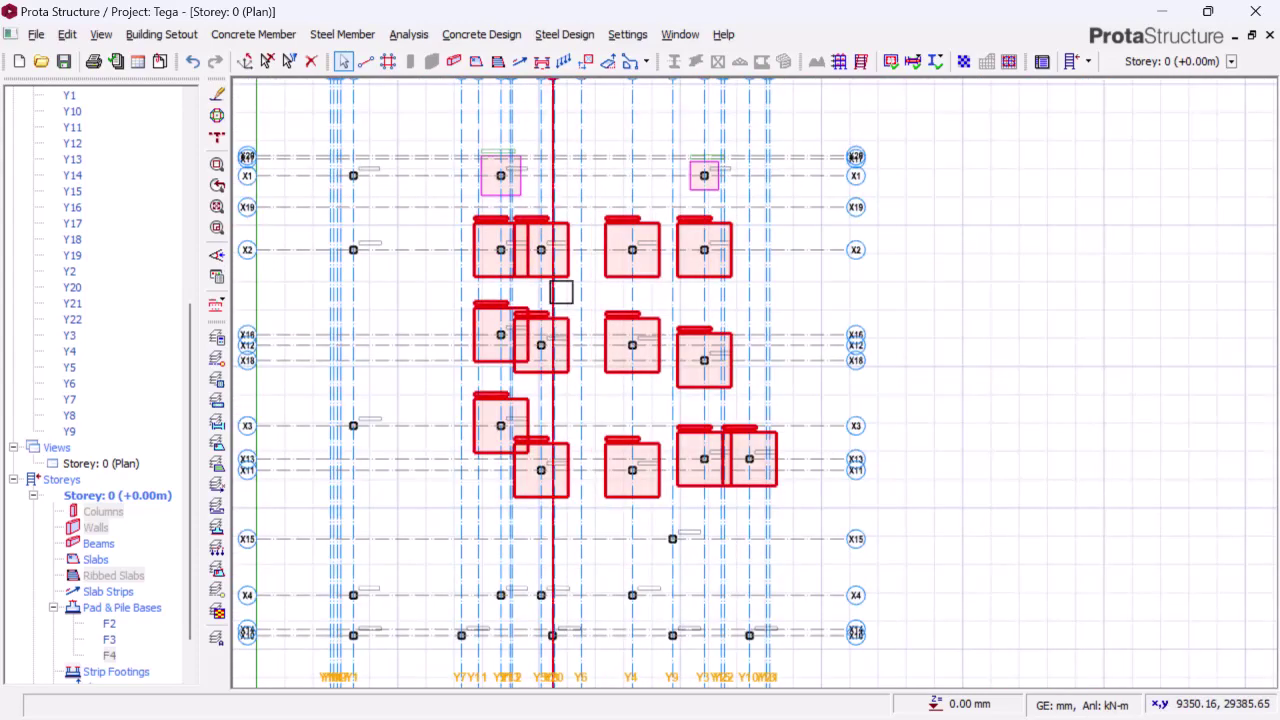
{"action": "scroll", "coordinate": [528, 265], "scroll_direction": "up", "scroll_amount": 4}
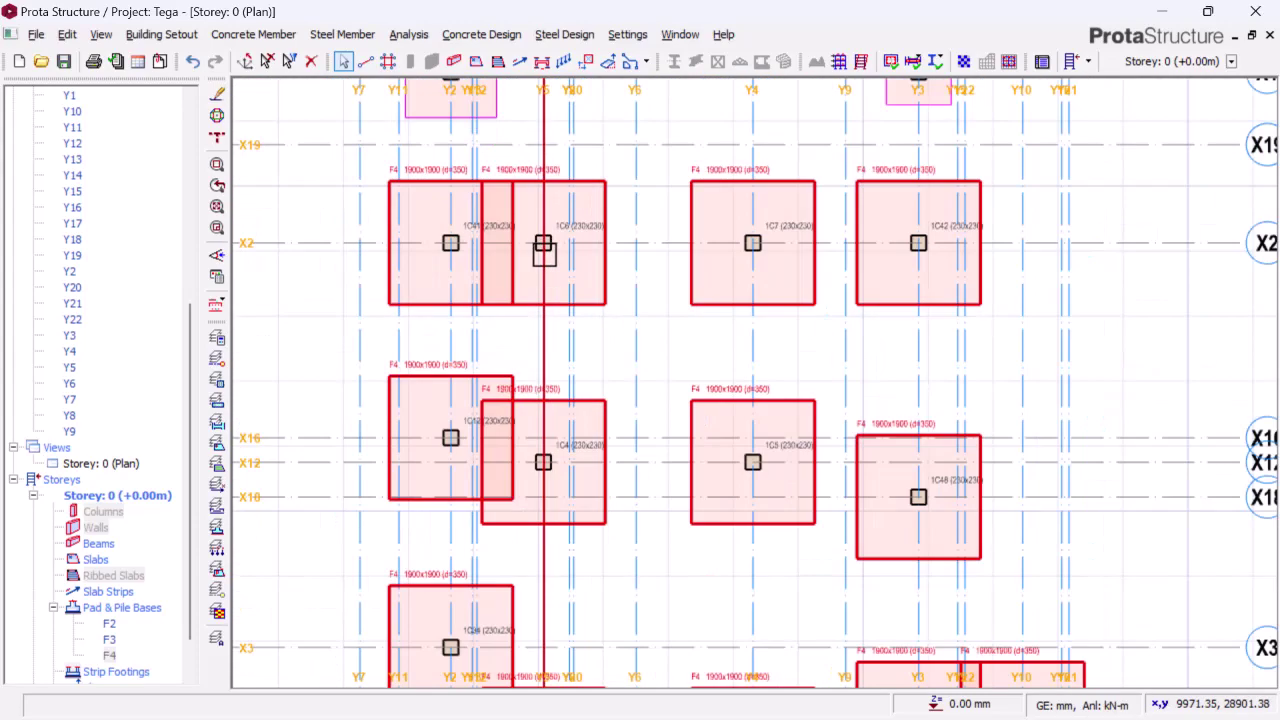
{"action": "scroll", "coordinate": [545, 252], "scroll_direction": "down", "scroll_amount": 3}
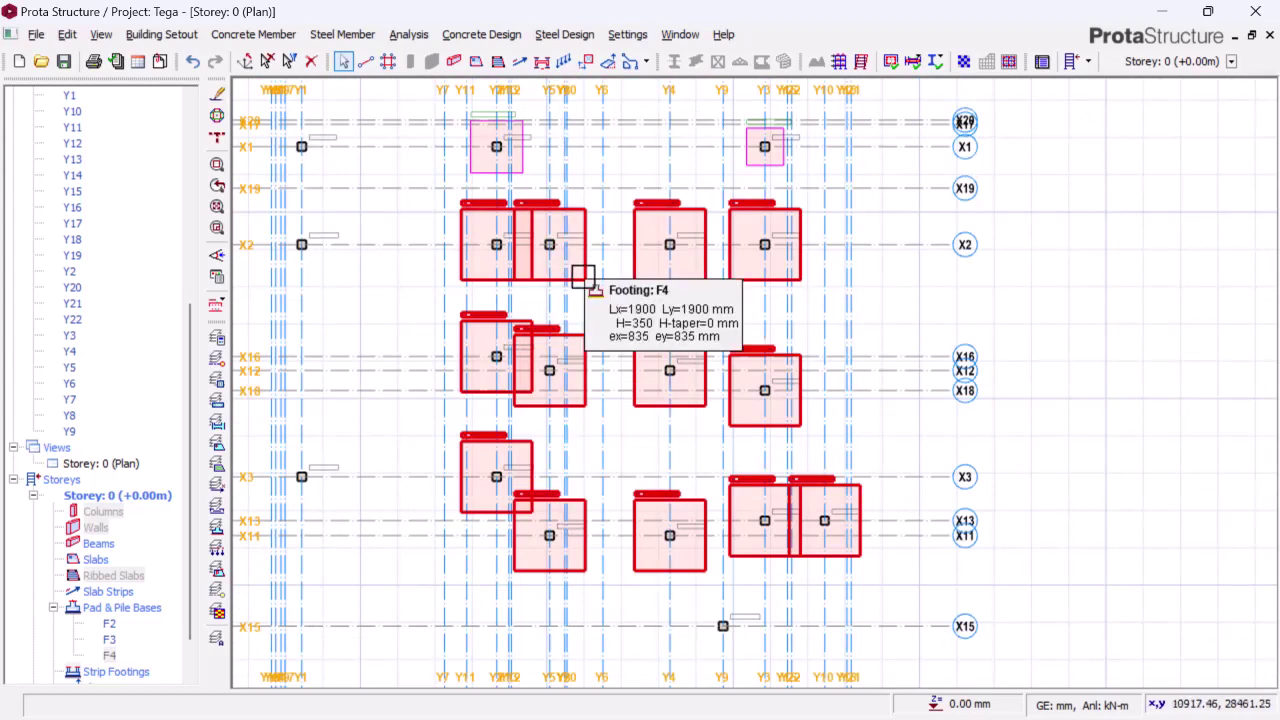
{"action": "key", "text": "Delete"}
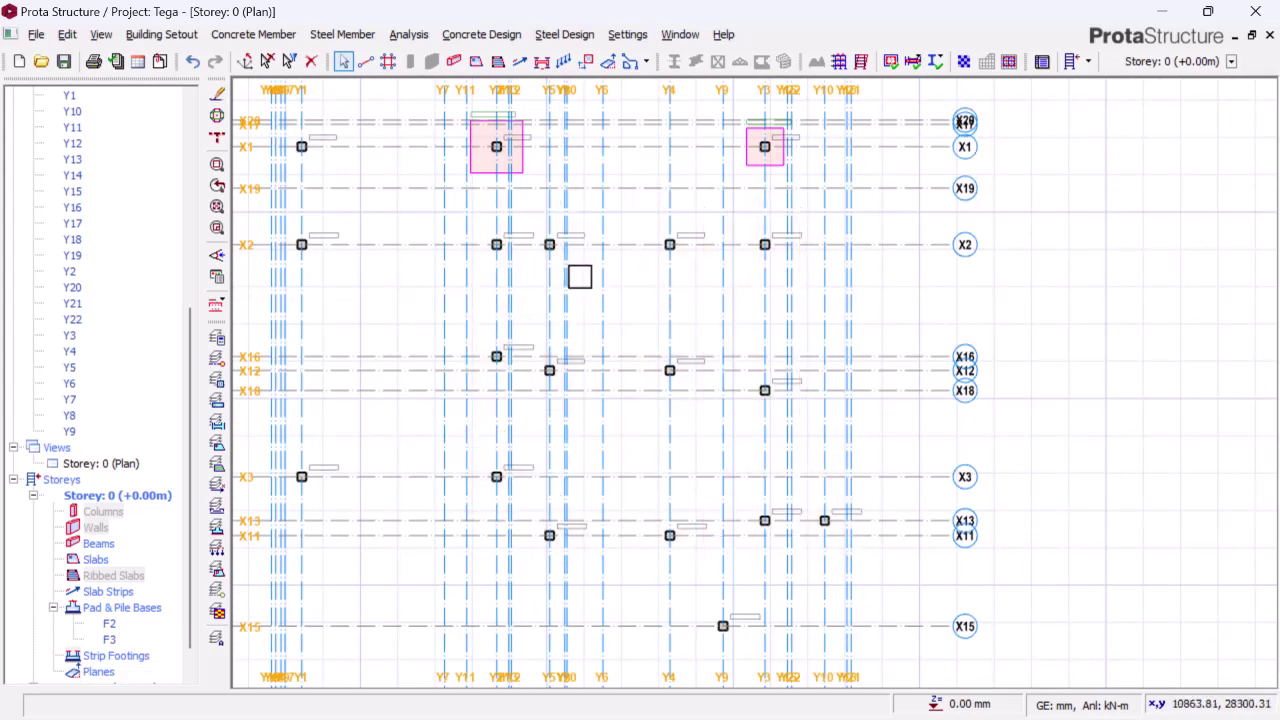
Insert a pad base under column 1C6 at axes X2/Y5, calculating its dimensions automatically with the default footing data
{"action": "scroll", "coordinate": [550, 245], "scroll_direction": "up", "scroll_amount": 5}
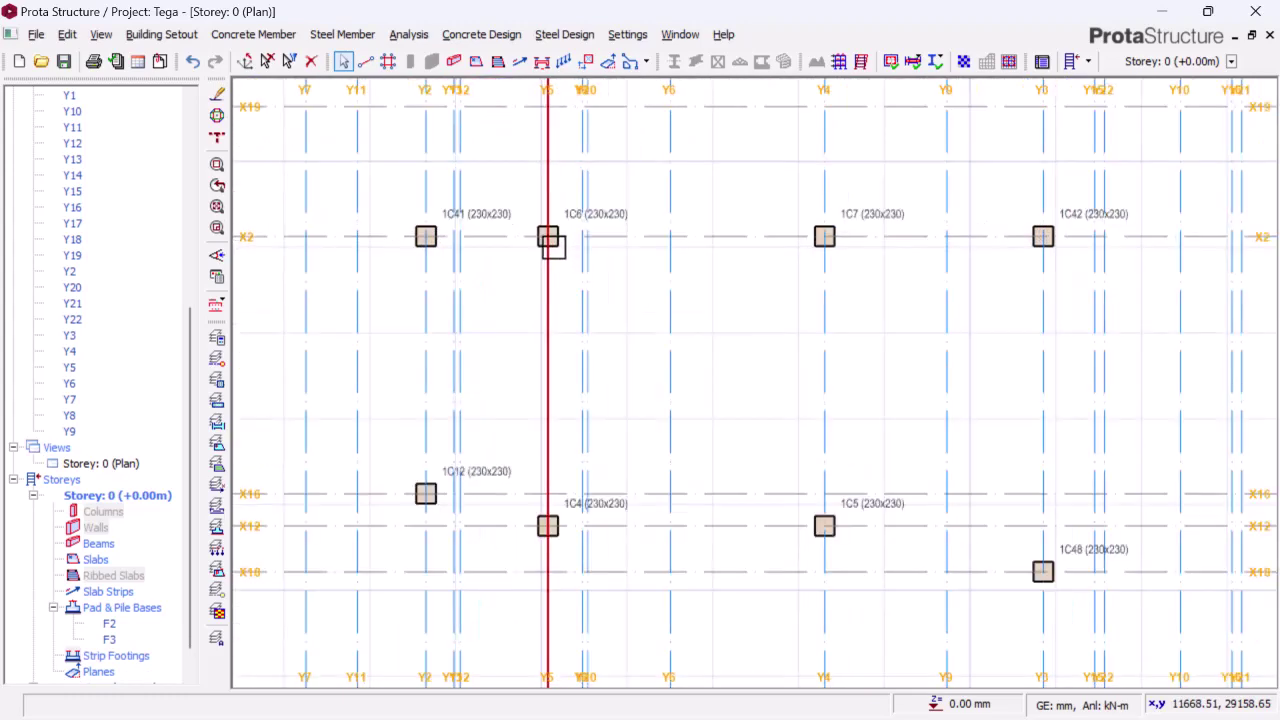
{"action": "left_click", "coordinate": [557, 247]}
{"action": "right_click", "coordinate": [557, 247]}
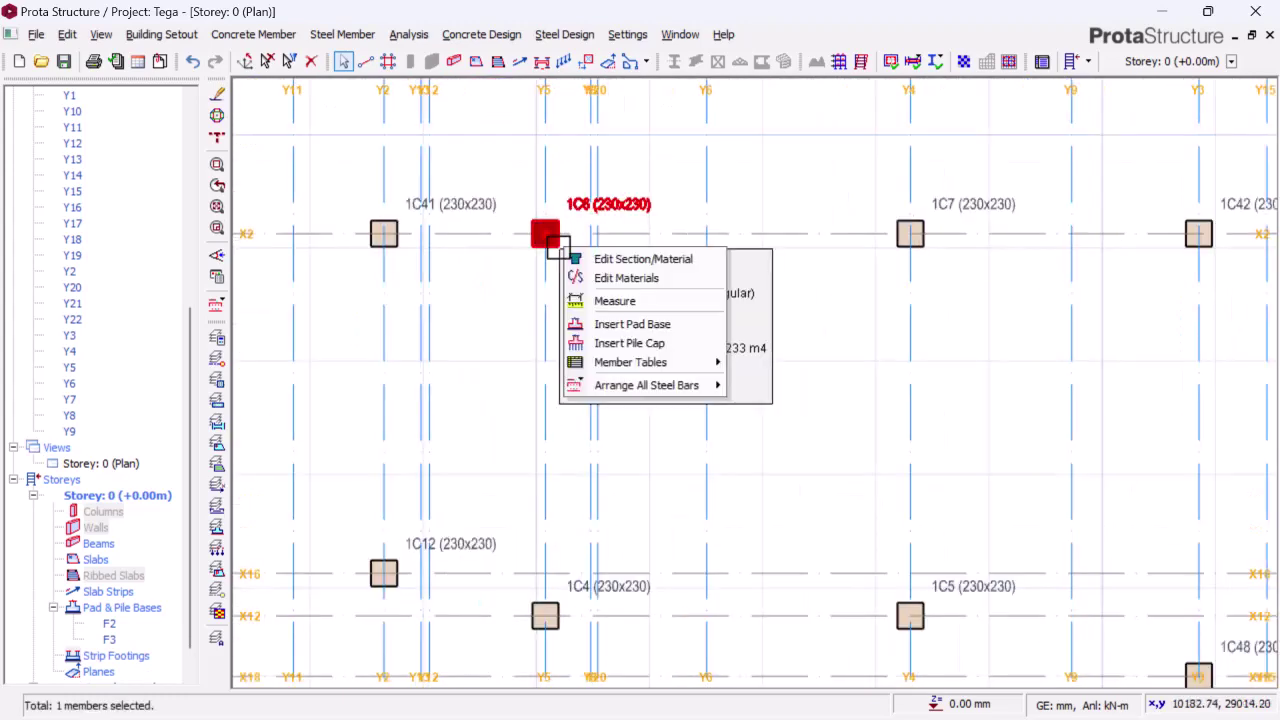
{"action": "left_click", "coordinate": [625, 324]}
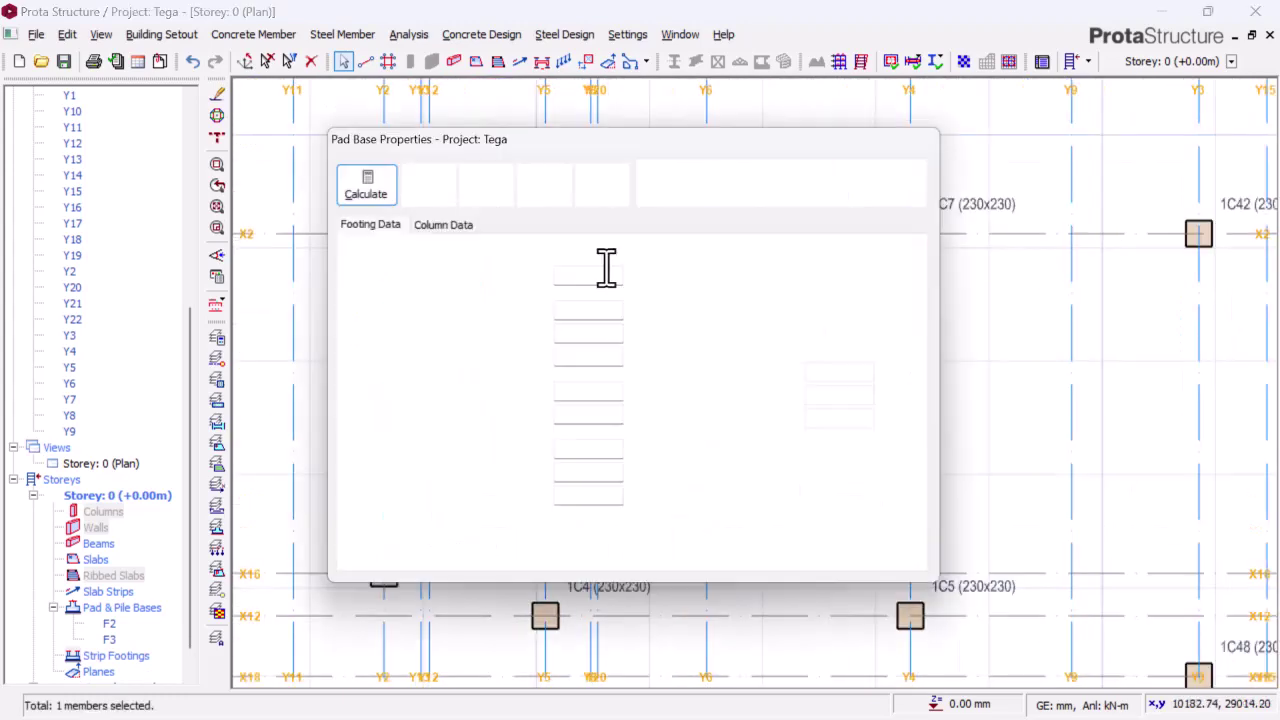
{"action": "left_click", "coordinate": [381, 184]}
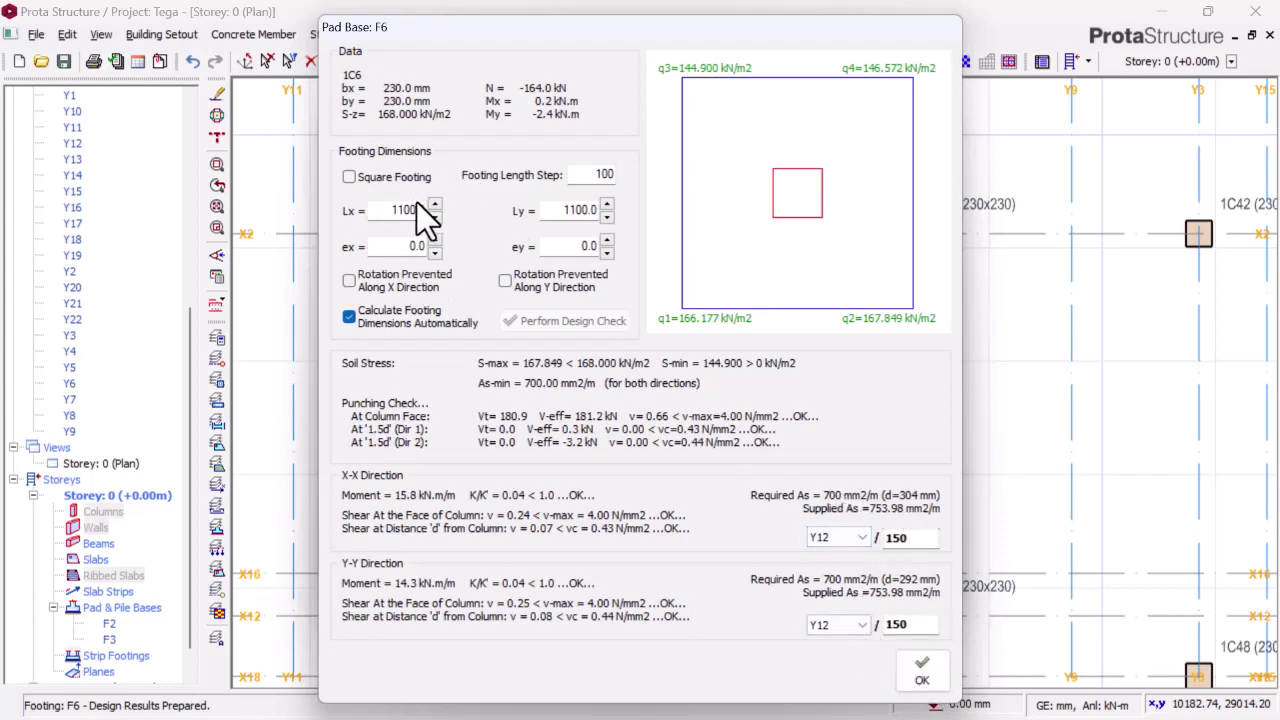
{"action": "left_click", "coordinate": [922, 672]}
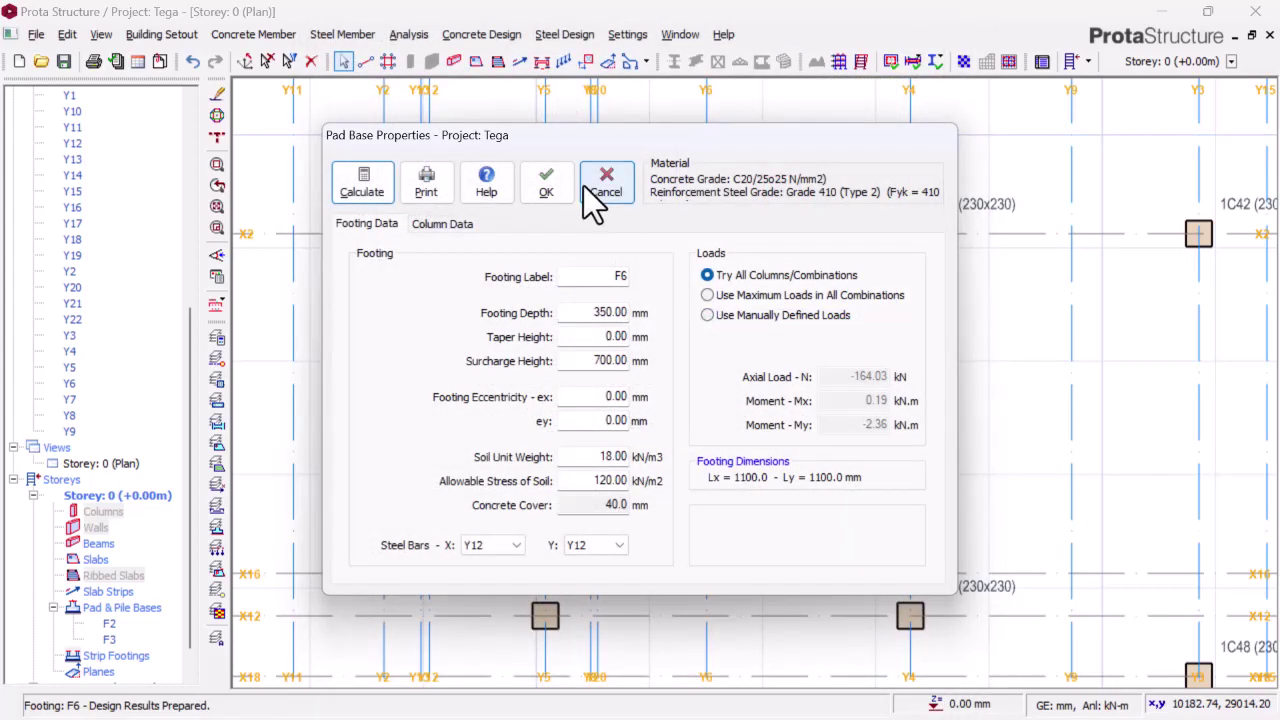
{"action": "left_click", "coordinate": [541, 190]}
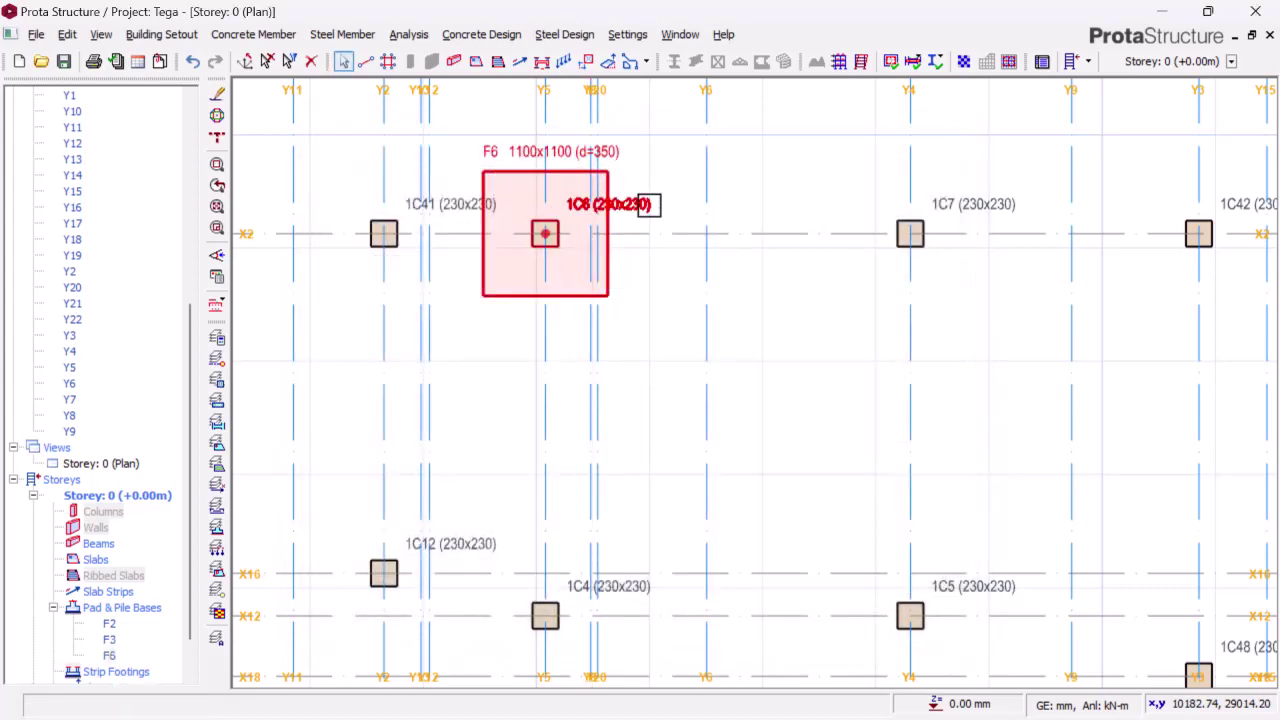
Insert a pad base under column 1C7 at axes X2/Y4, calculating its dimensions automatically with the default footing data
{"action": "scroll", "coordinate": [643, 212], "scroll_direction": "down", "scroll_amount": 2}
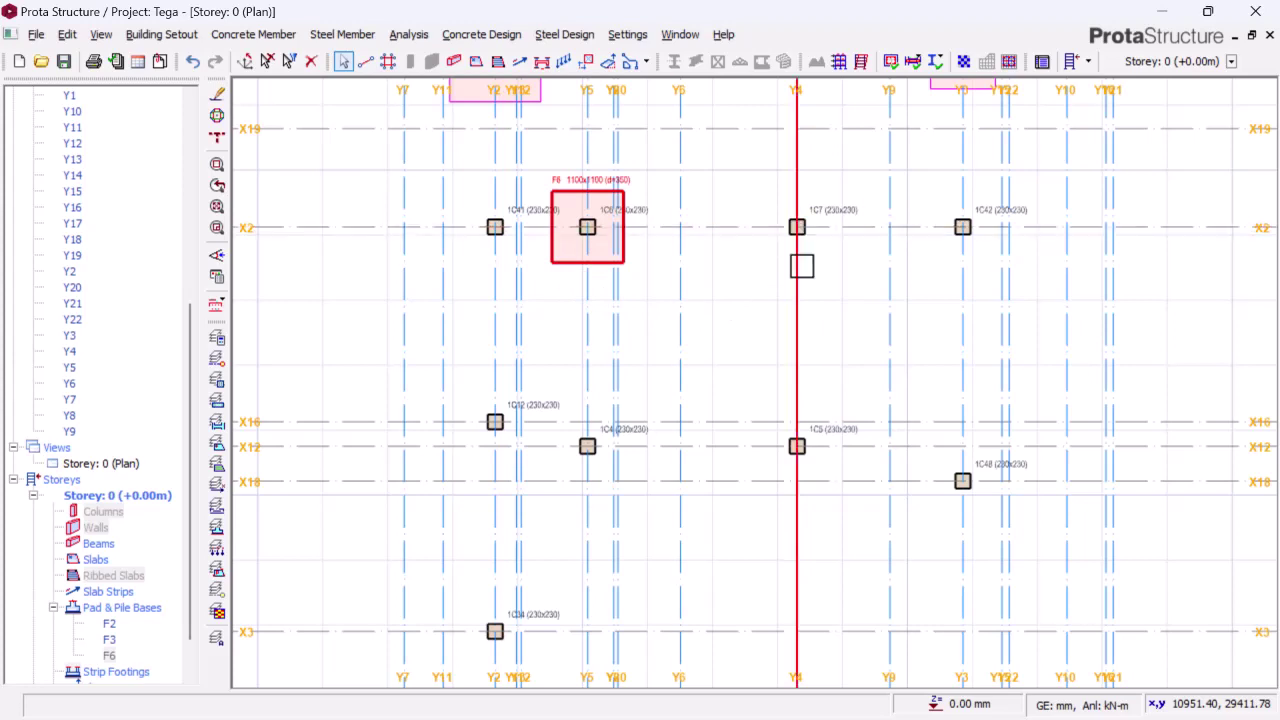
{"action": "scroll", "coordinate": [801, 235], "scroll_direction": "up", "scroll_amount": 1}
{"action": "scroll", "coordinate": [698, 235], "scroll_direction": "down", "scroll_amount": 1}
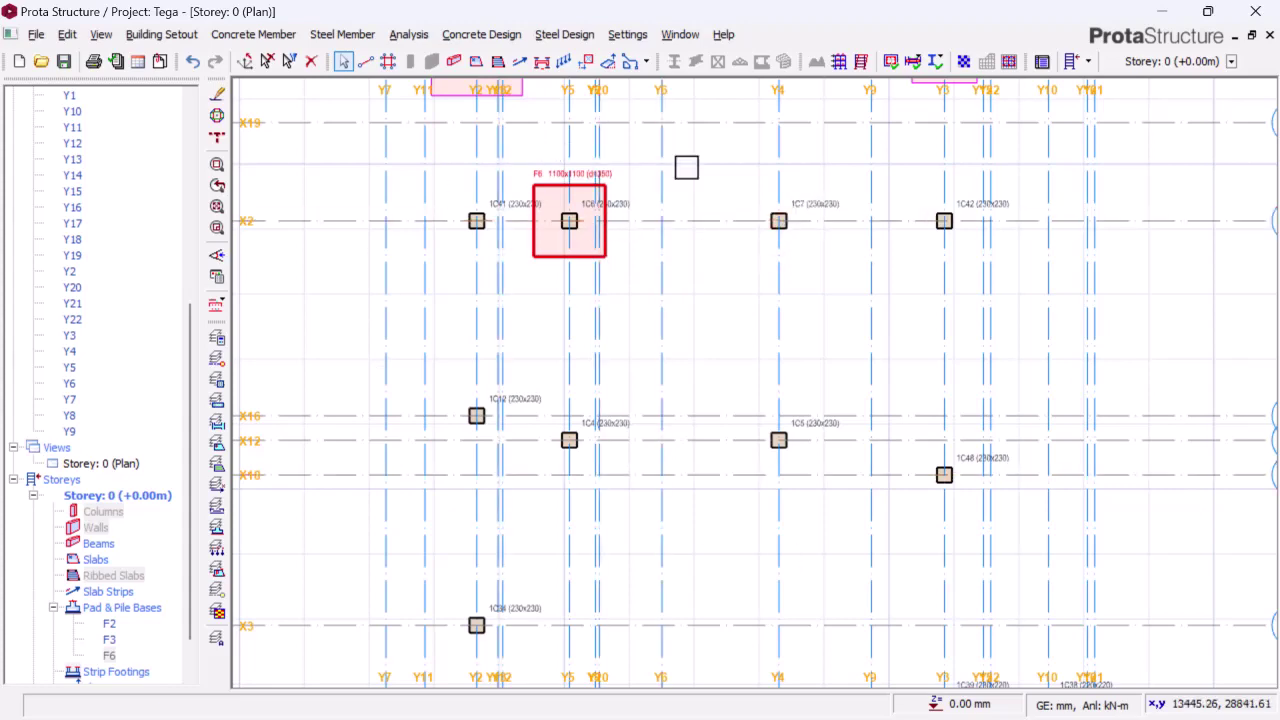
{"action": "scroll", "coordinate": [657, 348], "scroll_direction": "down", "scroll_amount": 3}
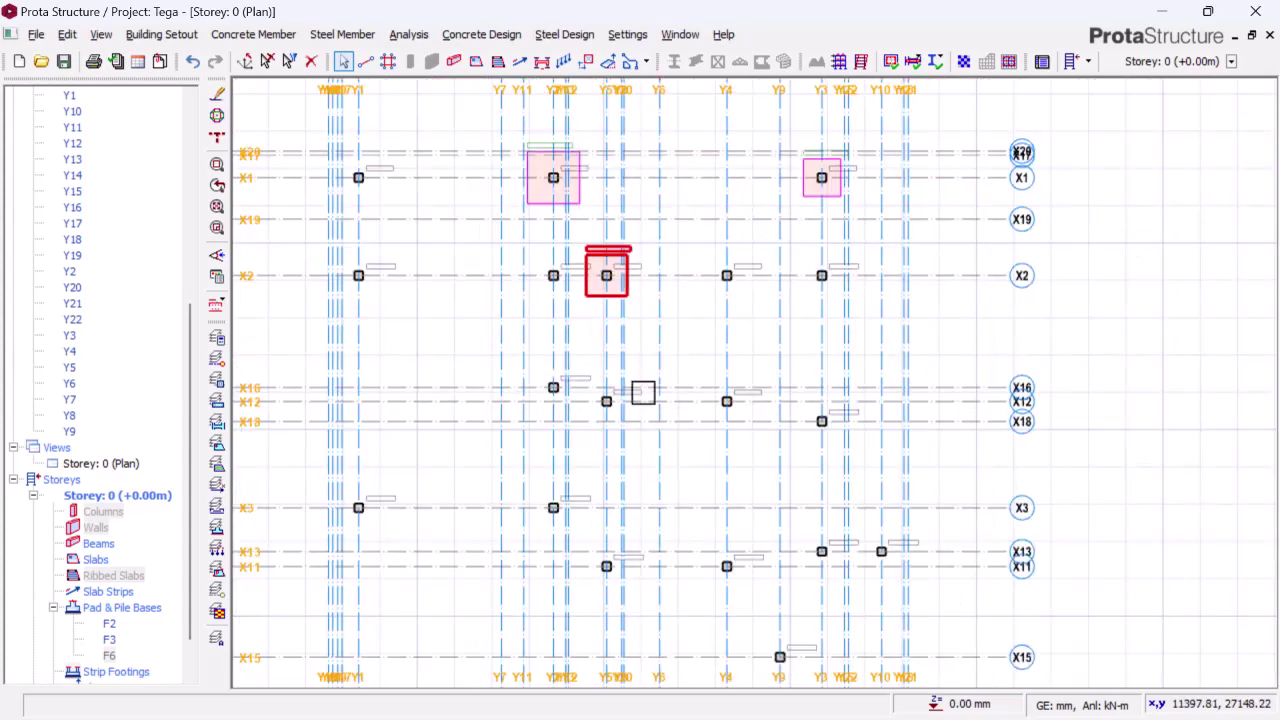
{"action": "scroll", "coordinate": [705, 288], "scroll_direction": "up", "scroll_amount": 3}
{"action": "left_click", "coordinate": [746, 270]}
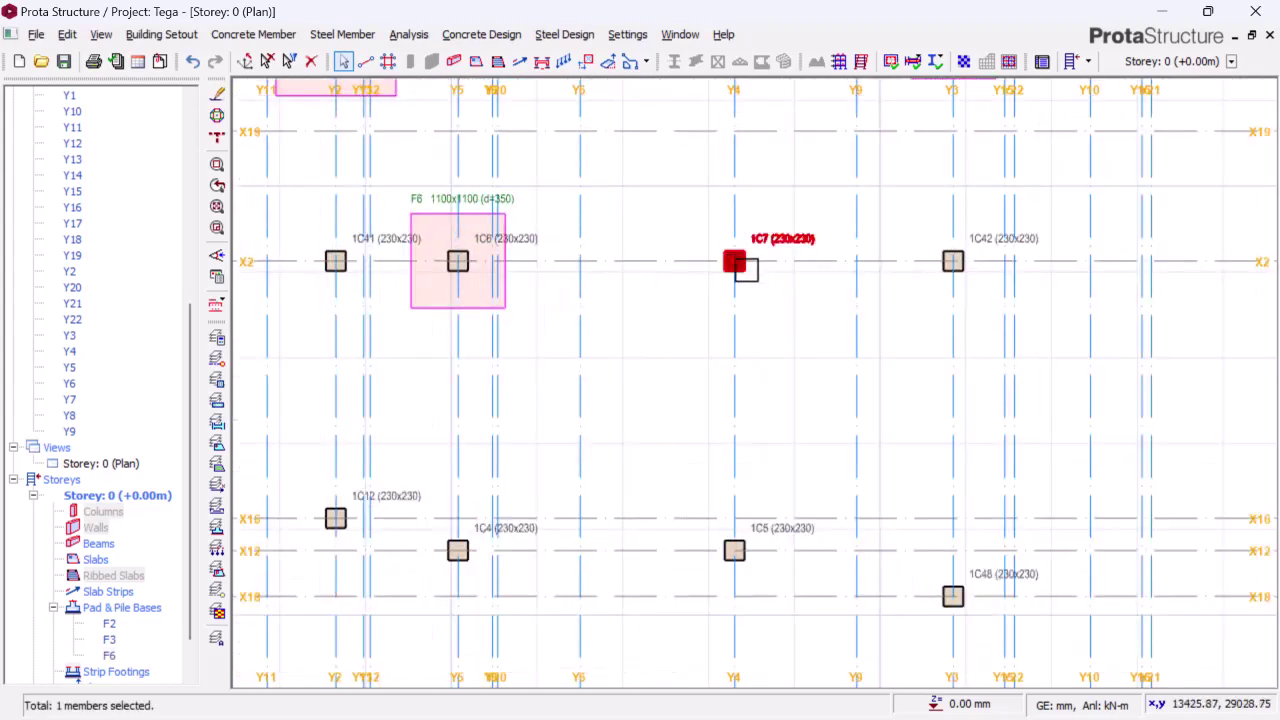
{"action": "right_click", "coordinate": [744, 268]}
{"action": "left_click", "coordinate": [809, 350]}
{"action": "left_click", "coordinate": [384, 192]}
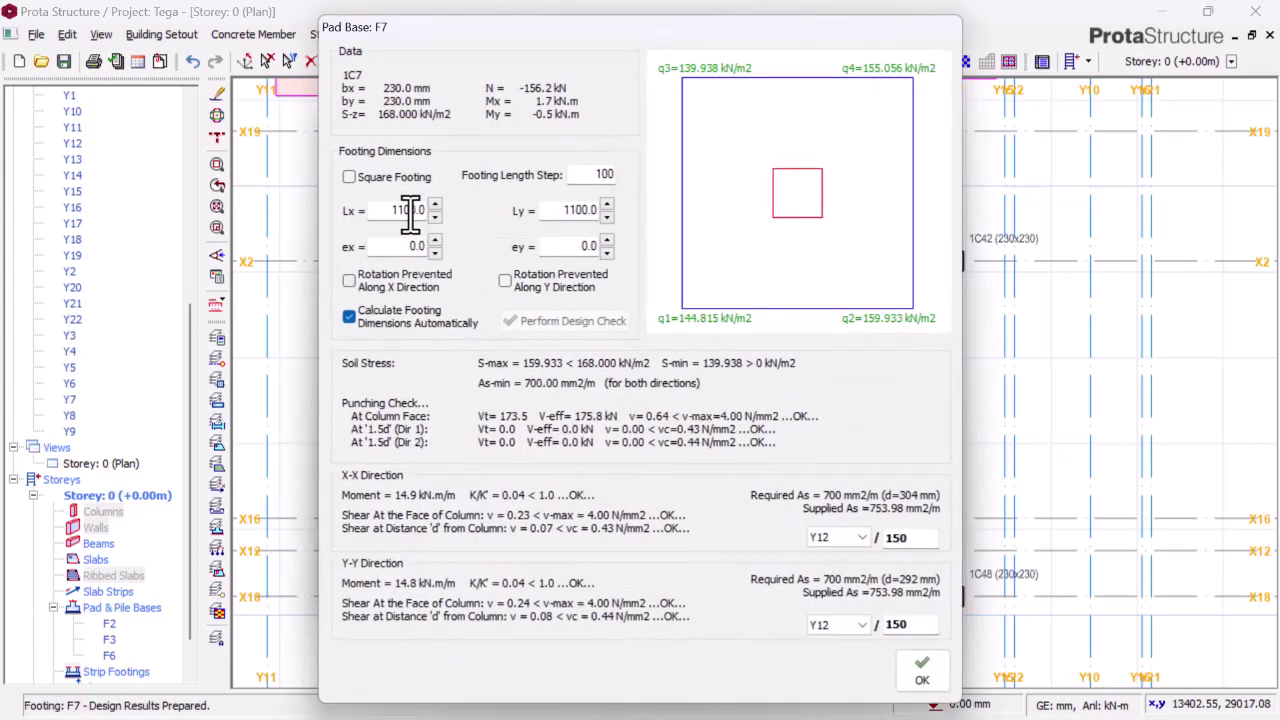
{"action": "left_click", "coordinate": [914, 672]}
{"action": "left_click", "coordinate": [547, 184]}
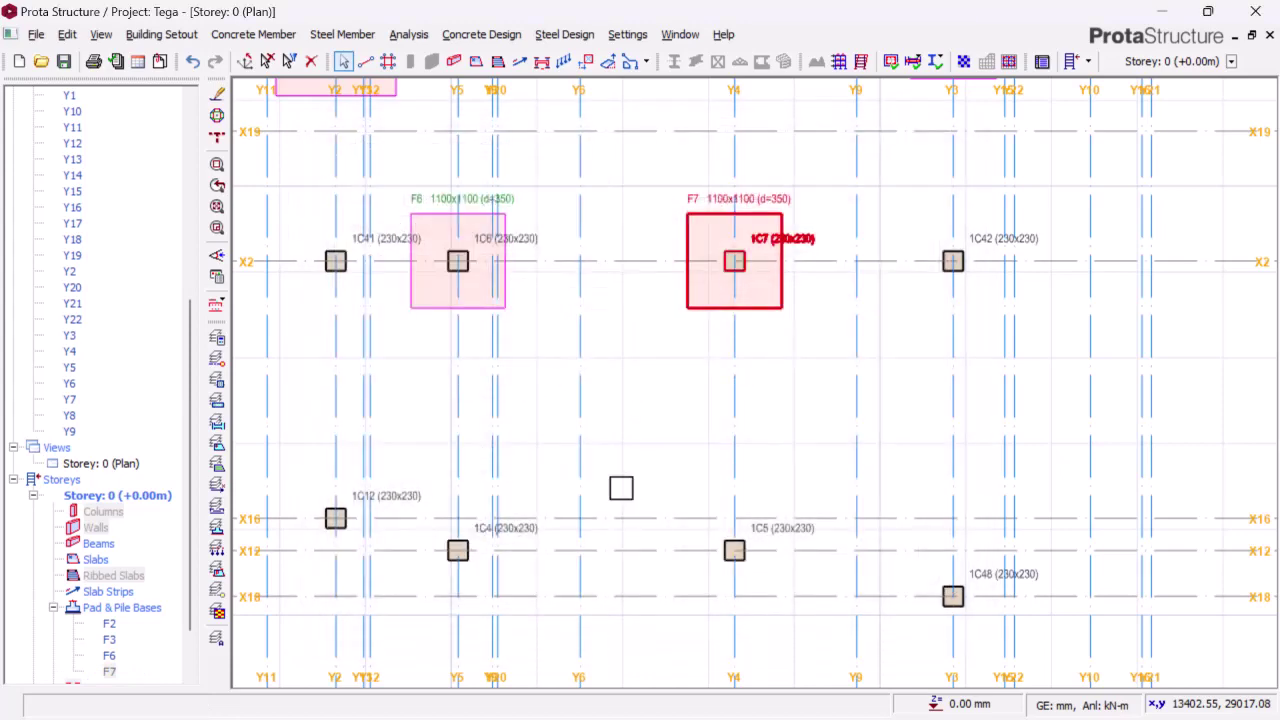
Insert a pad base under column 1C41 at axes X2/Y2, calculating its dimensions automatically with the default footing data
{"action": "scroll", "coordinate": [720, 254], "scroll_direction": "down", "scroll_amount": 2}
{"action": "scroll", "coordinate": [745, 280], "scroll_direction": "up", "scroll_amount": 3}
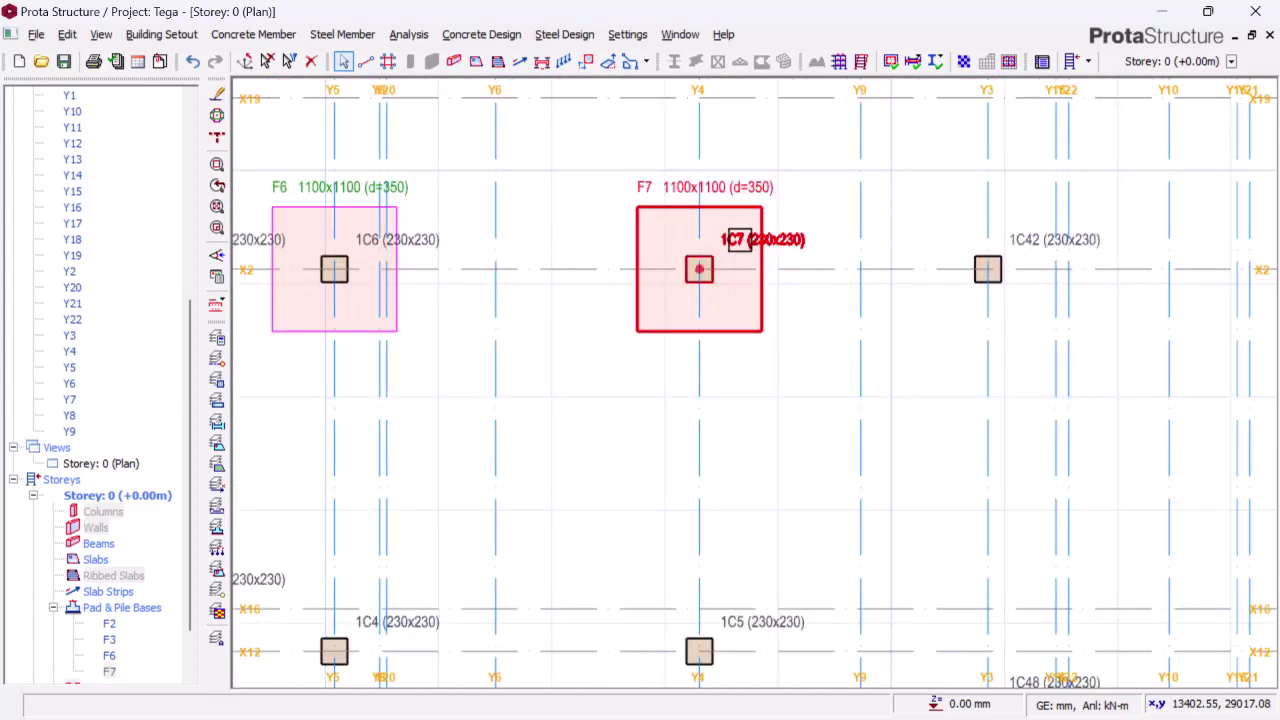
{"action": "scroll", "coordinate": [628, 278], "scroll_direction": "down", "scroll_amount": 2}
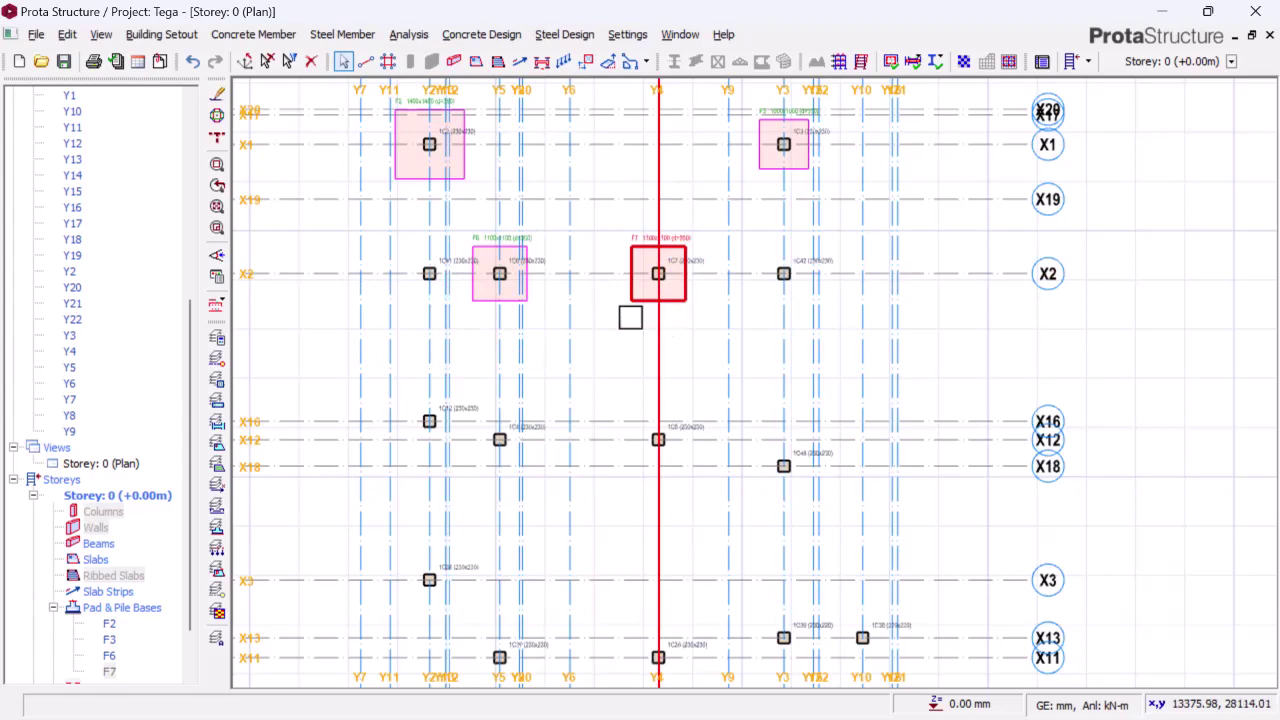
{"action": "scroll", "coordinate": [431, 277], "scroll_direction": "up", "scroll_amount": 3}
{"action": "left_click", "coordinate": [436, 270]}
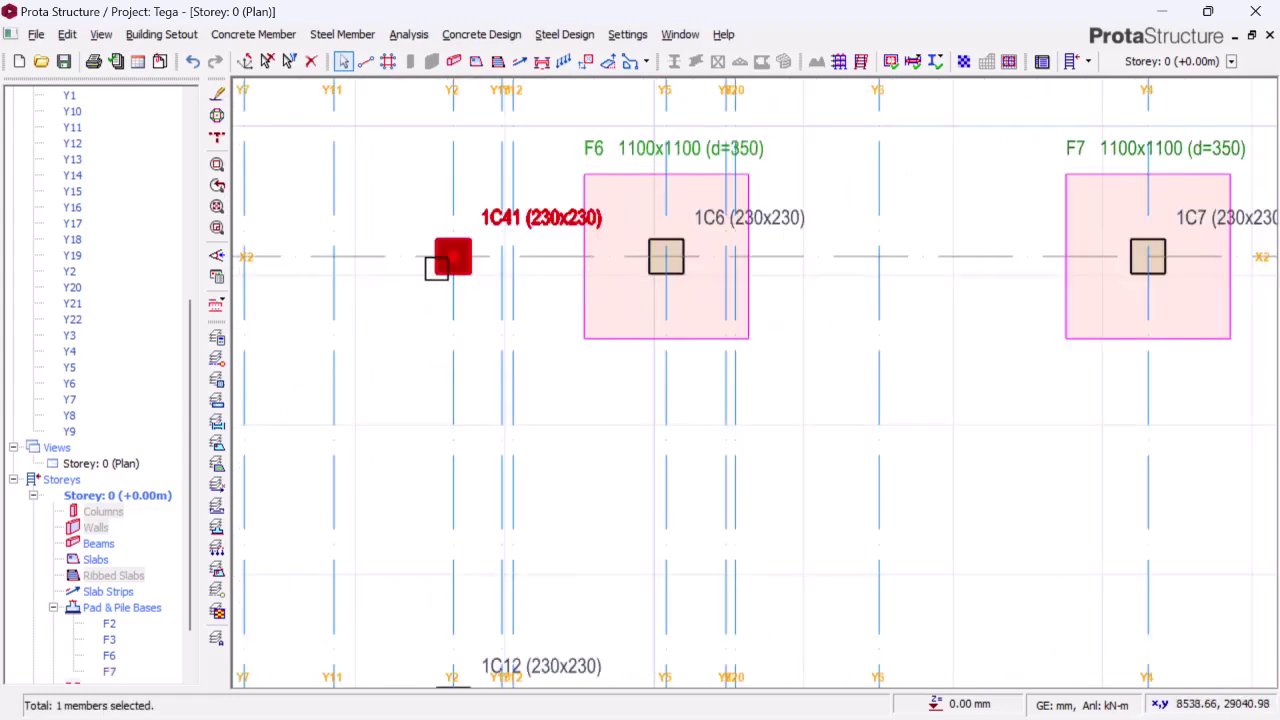
{"action": "right_click", "coordinate": [448, 233]}
{"action": "left_click", "coordinate": [517, 313]}
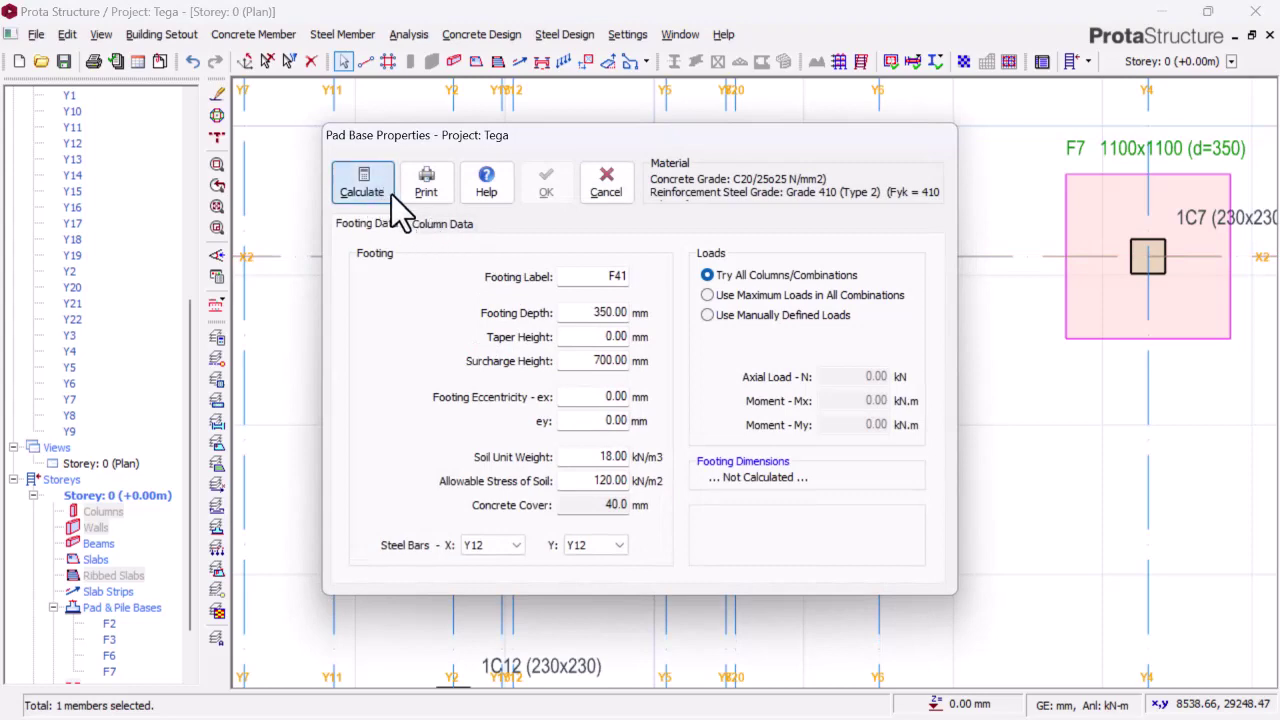
{"action": "left_click", "coordinate": [362, 183]}
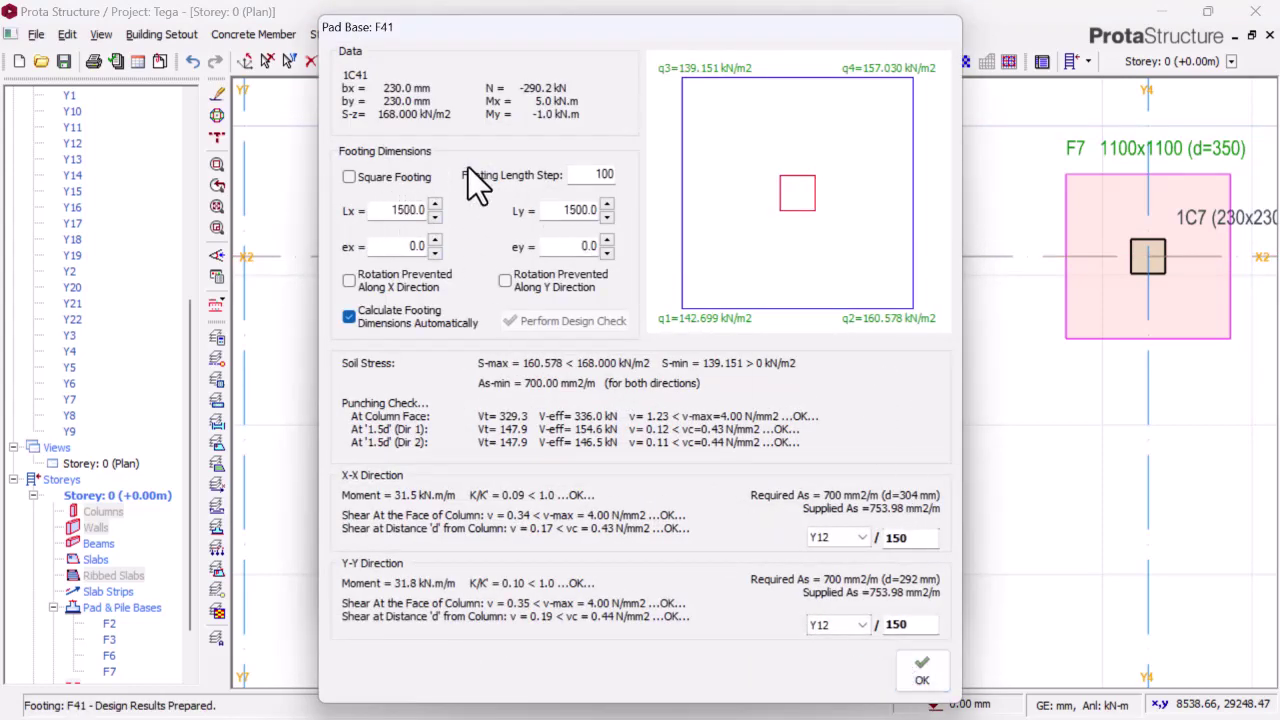
{"action": "left_click", "coordinate": [922, 672]}
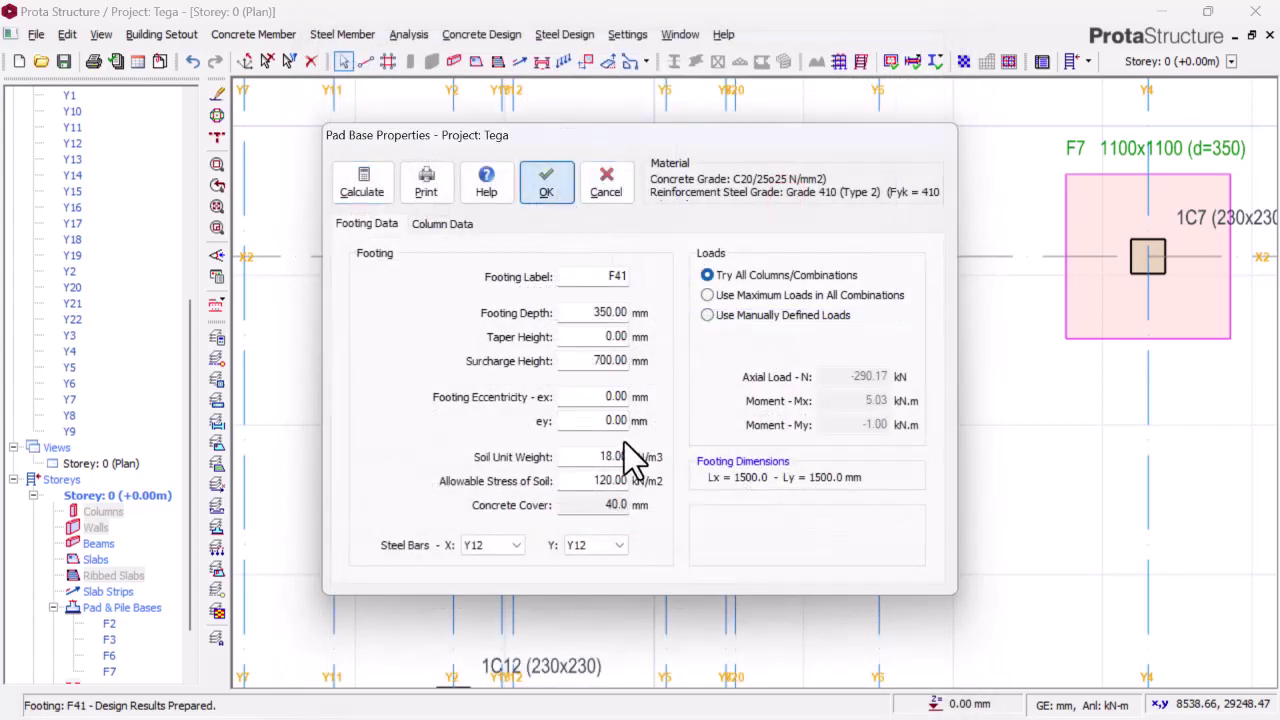
{"action": "key", "text": "Return"}
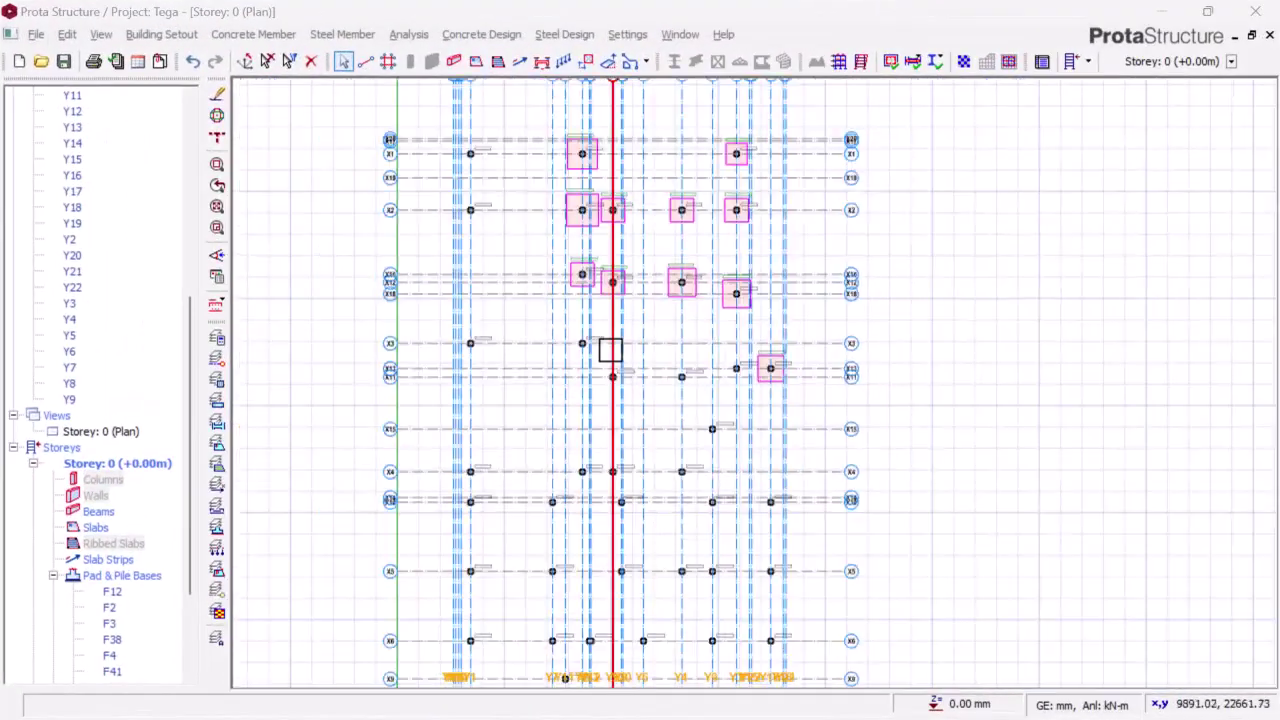
{"action": "scroll", "coordinate": [611, 350], "scroll_direction": "down", "scroll_amount": 1}
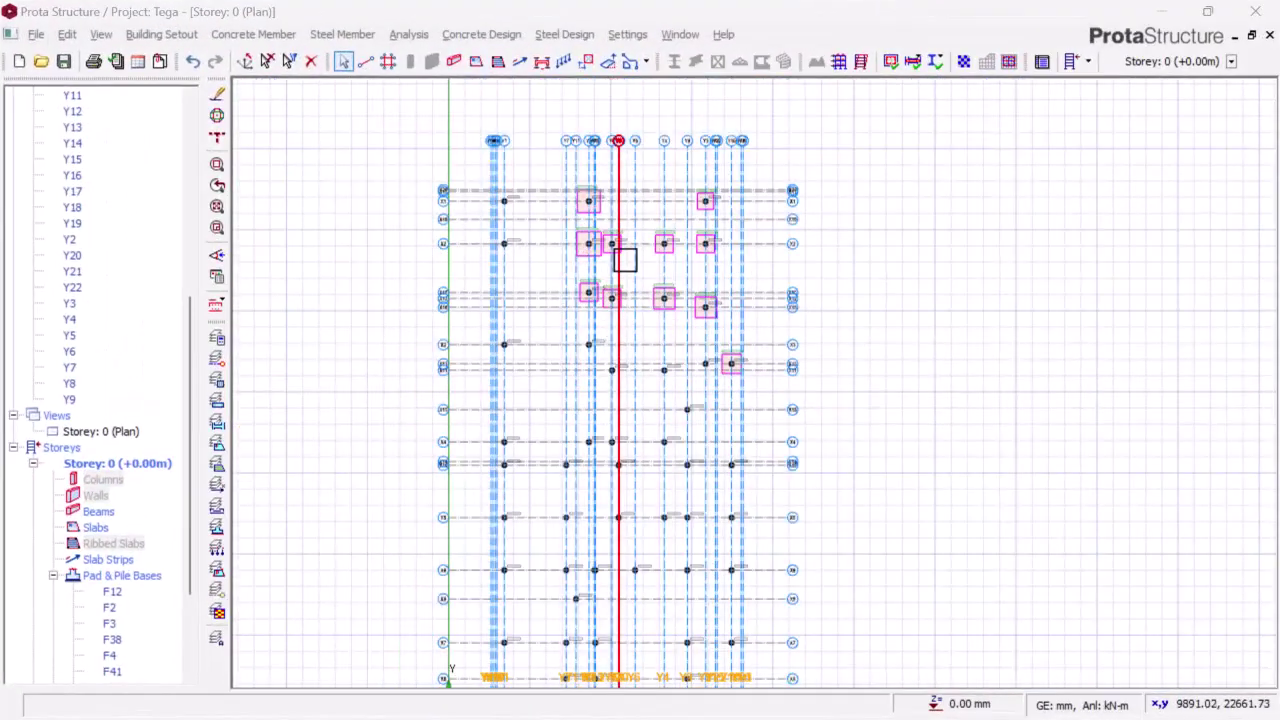
Examine the inserted pad bases on the Storey 0 plan for overlaps and for nearby columns still without a footing
{"action": "scroll", "coordinate": [622, 258], "scroll_direction": "up", "scroll_amount": 2}
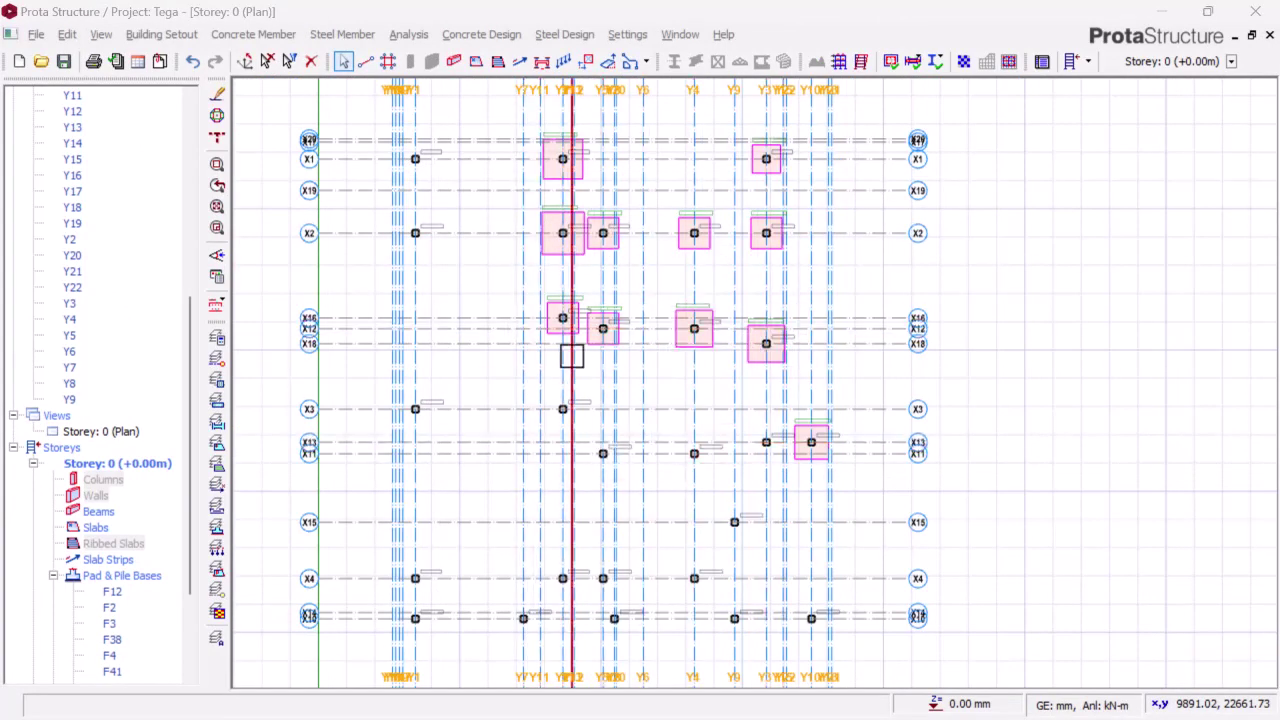
{"action": "scroll", "coordinate": [588, 432], "scroll_direction": "up", "scroll_amount": 1}
{"action": "scroll", "coordinate": [675, 489], "scroll_direction": "up", "scroll_amount": 2}
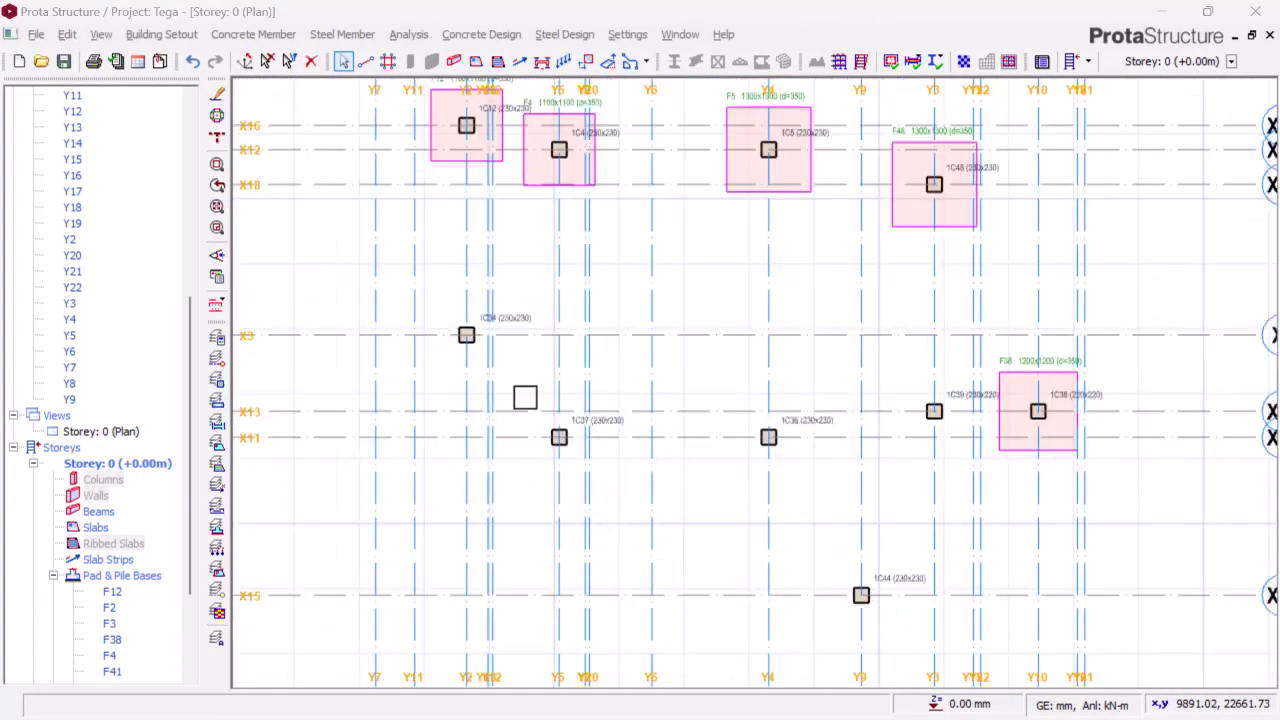
{"action": "scroll", "coordinate": [513, 388], "scroll_direction": "down", "scroll_amount": 2}
{"action": "scroll", "coordinate": [693, 436], "scroll_direction": "up", "scroll_amount": 2}
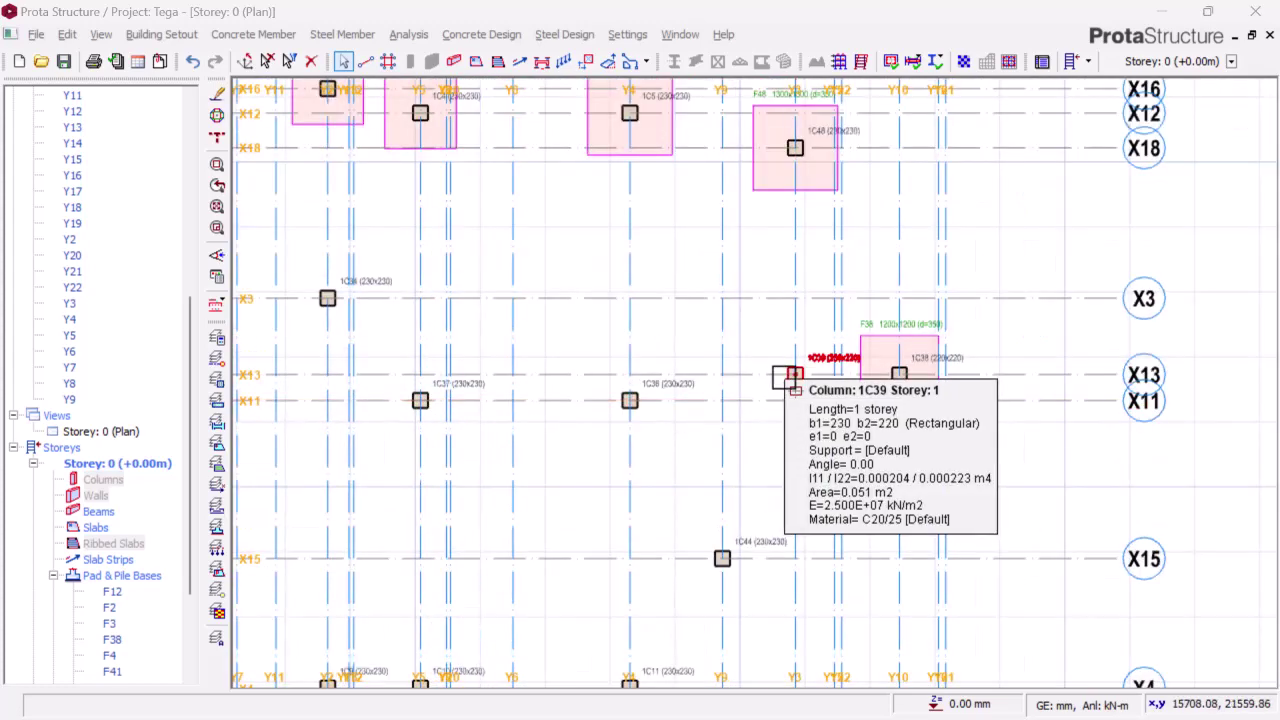
{"action": "scroll", "coordinate": [790, 380], "scroll_direction": "up", "scroll_amount": 2}
{"action": "scroll", "coordinate": [683, 391], "scroll_direction": "down", "scroll_amount": 4}
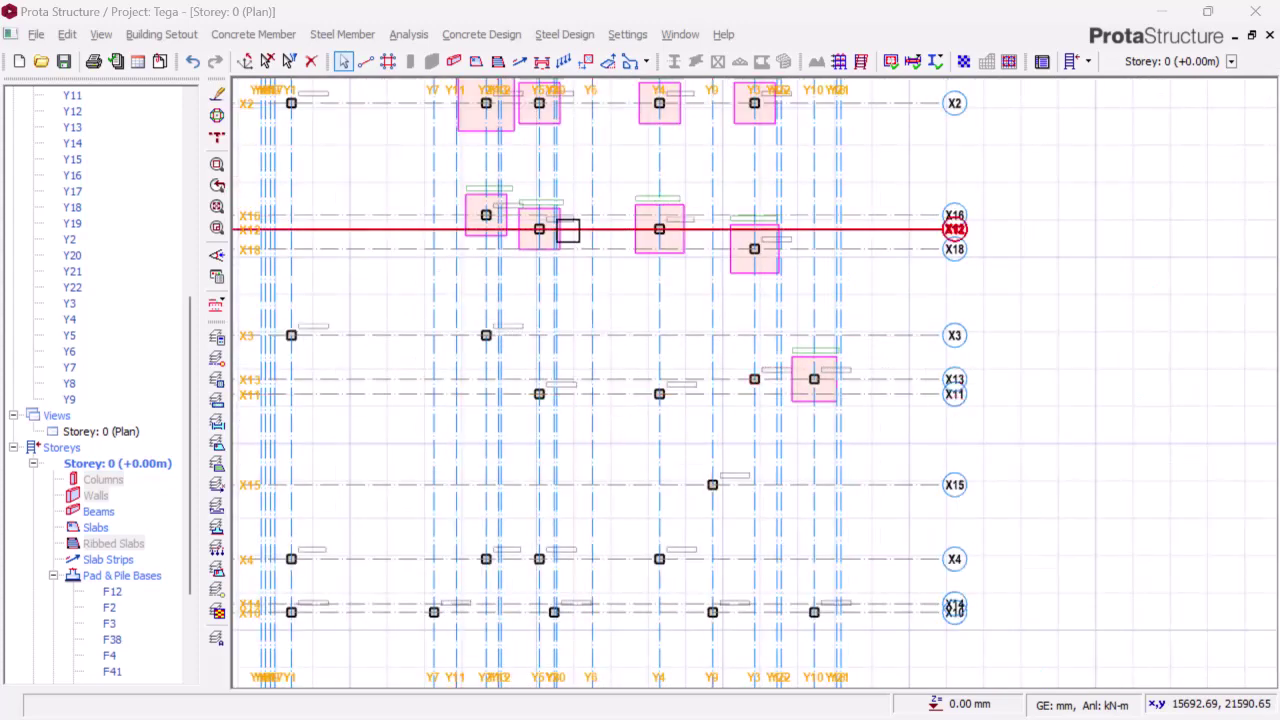
{"action": "scroll", "coordinate": [530, 222], "scroll_direction": "up", "scroll_amount": 3}
{"action": "scroll", "coordinate": [528, 192], "scroll_direction": "up", "scroll_amount": 1}
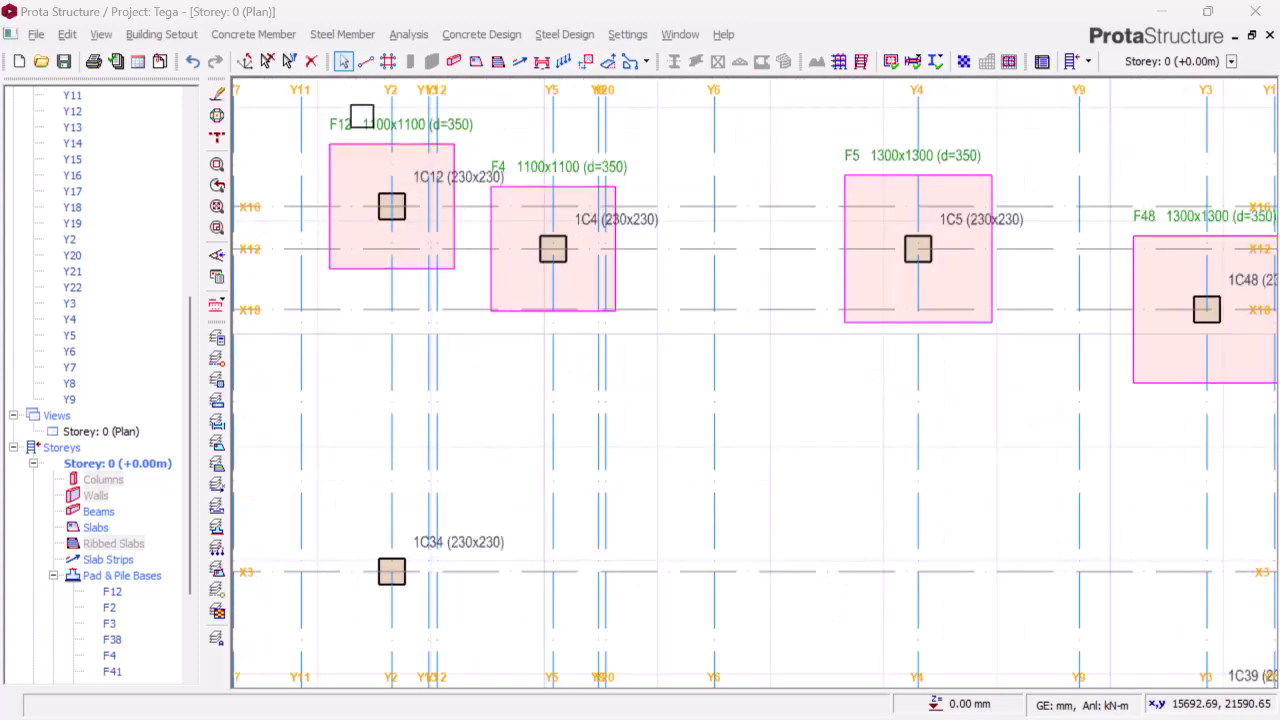
{"action": "scroll", "coordinate": [520, 175], "scroll_direction": "down", "scroll_amount": 1}
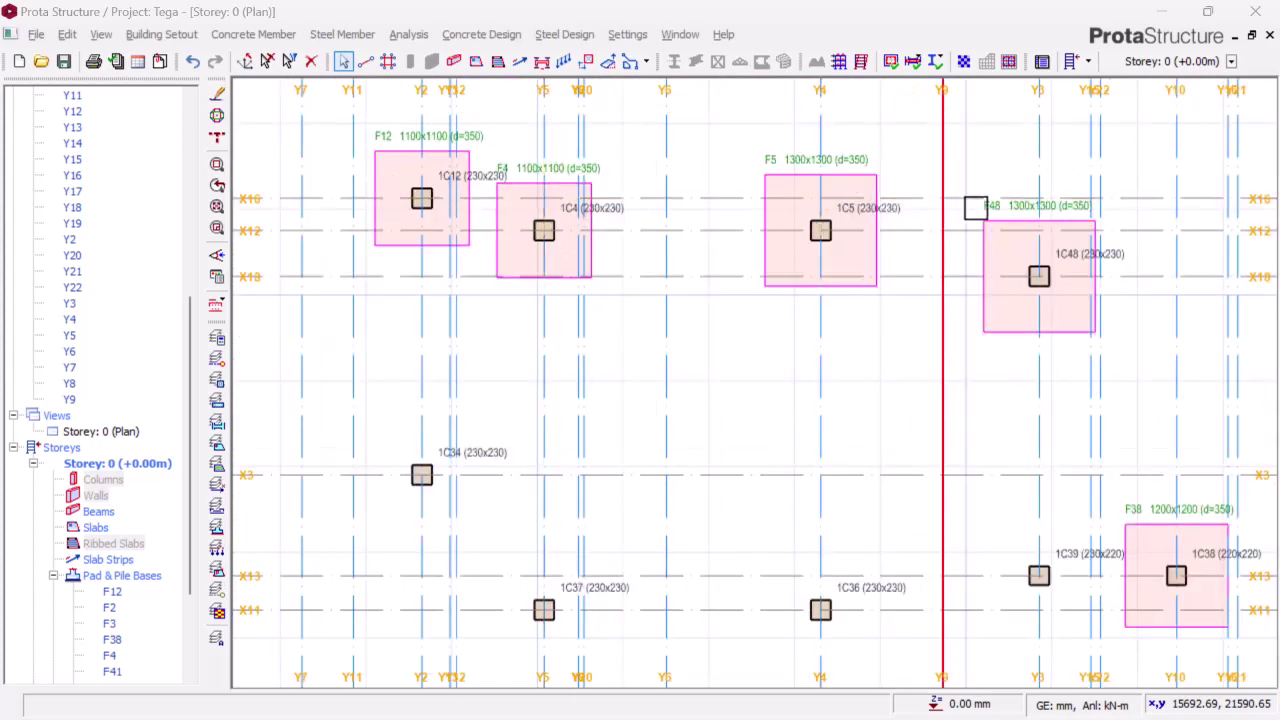
{"action": "scroll", "coordinate": [916, 205], "scroll_direction": "up", "scroll_amount": 1}
{"action": "scroll", "coordinate": [916, 205], "scroll_direction": "down", "scroll_amount": 2}
{"action": "scroll", "coordinate": [889, 260], "scroll_direction": "up", "scroll_amount": 1}
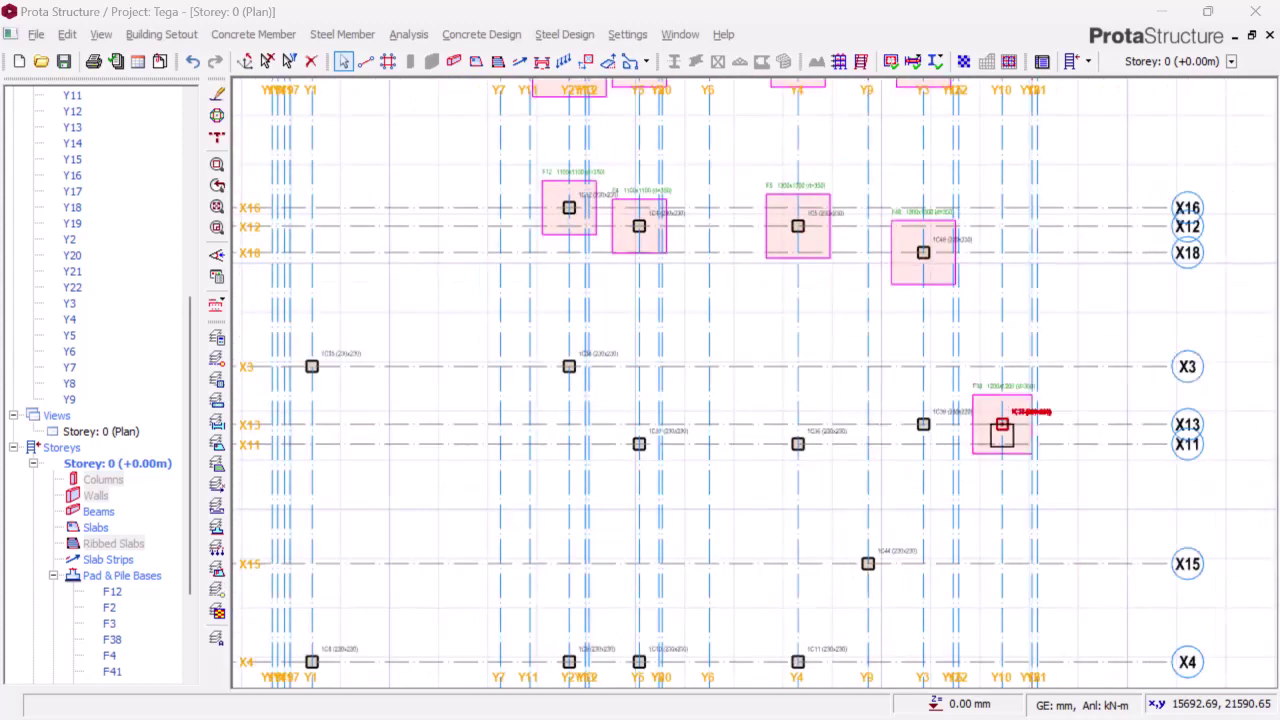
{"action": "scroll", "coordinate": [1003, 434], "scroll_direction": "up", "scroll_amount": 2}
{"action": "scroll", "coordinate": [874, 320], "scroll_direction": "down", "scroll_amount": 3}
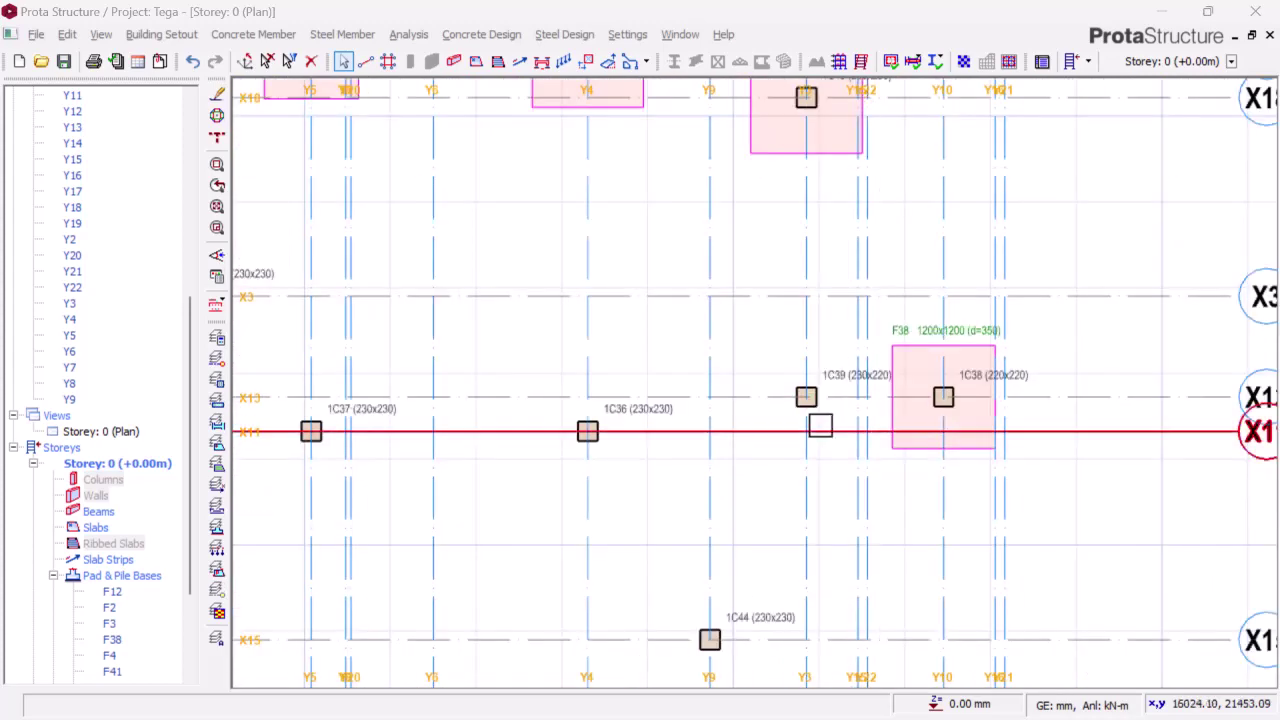
Insert a pad base under column 1C39 at axes X13/Y3, calculating its dimensions automatically with the default footing data
{"action": "scroll", "coordinate": [850, 390], "scroll_direction": "up", "scroll_amount": 2}
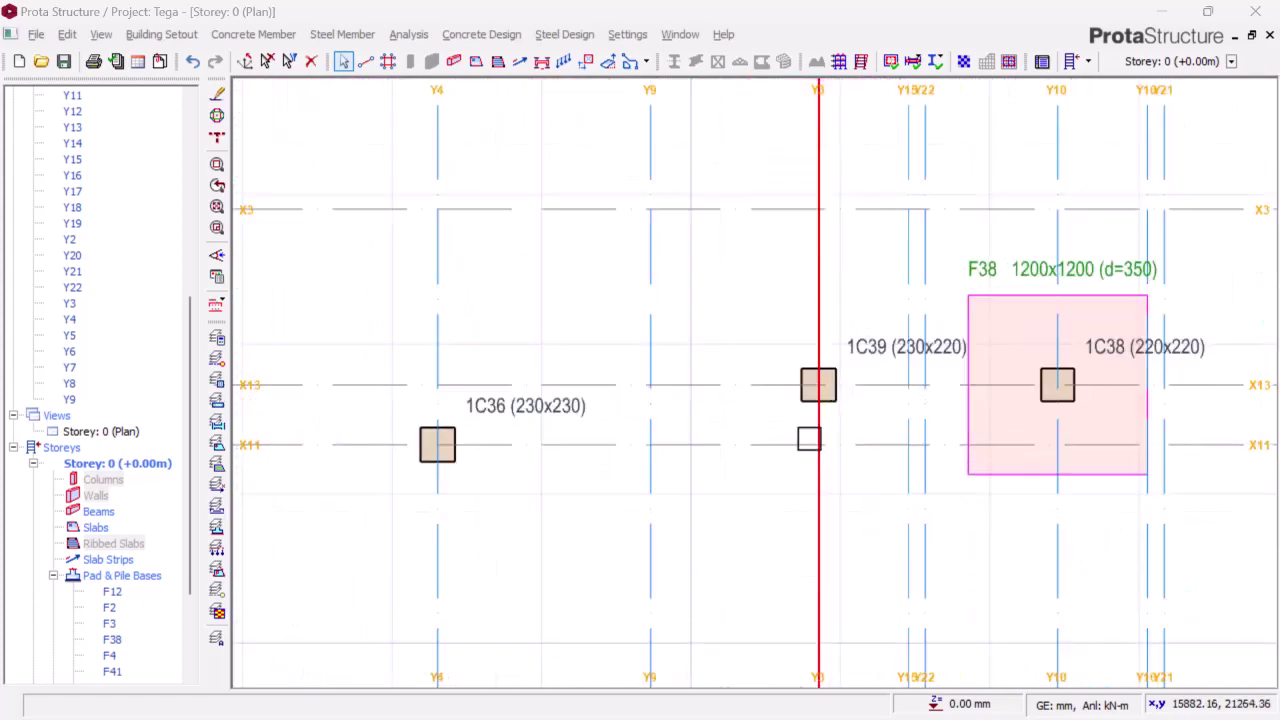
{"action": "left_click", "coordinate": [806, 405]}
{"action": "scroll", "coordinate": [790, 362], "scroll_direction": "down", "scroll_amount": 1}
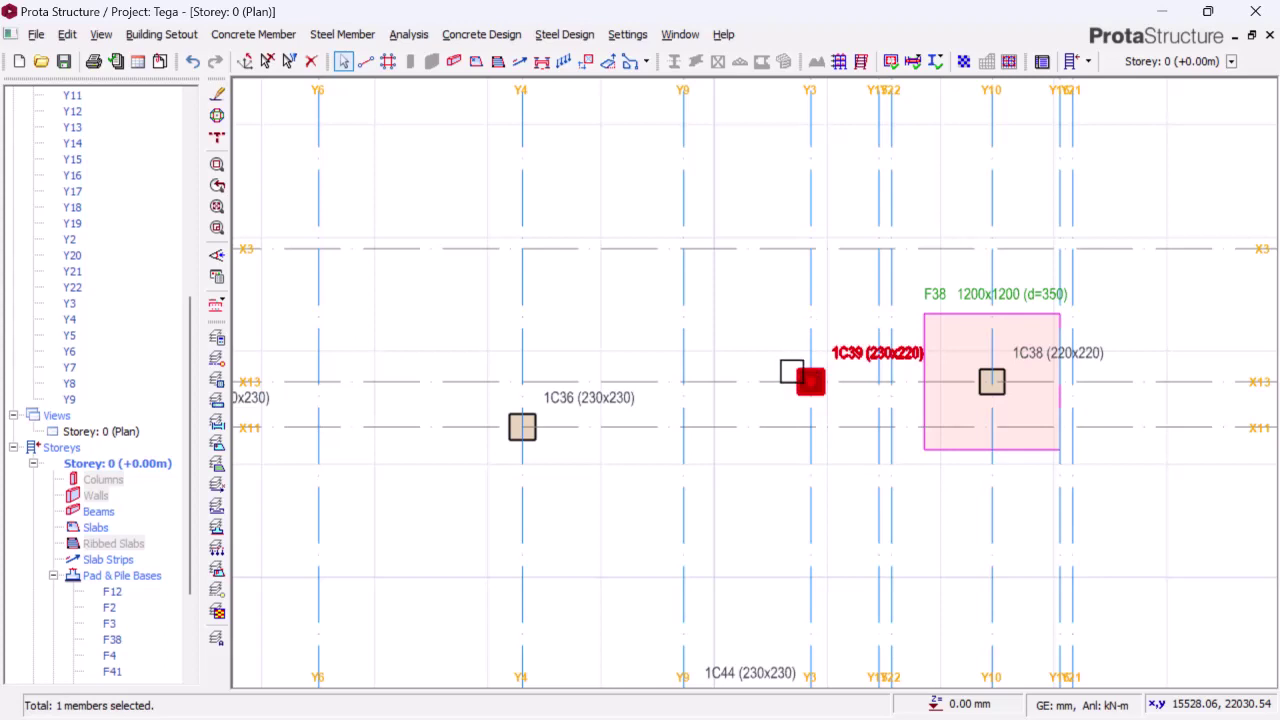
{"action": "left_click", "coordinate": [789, 363]}
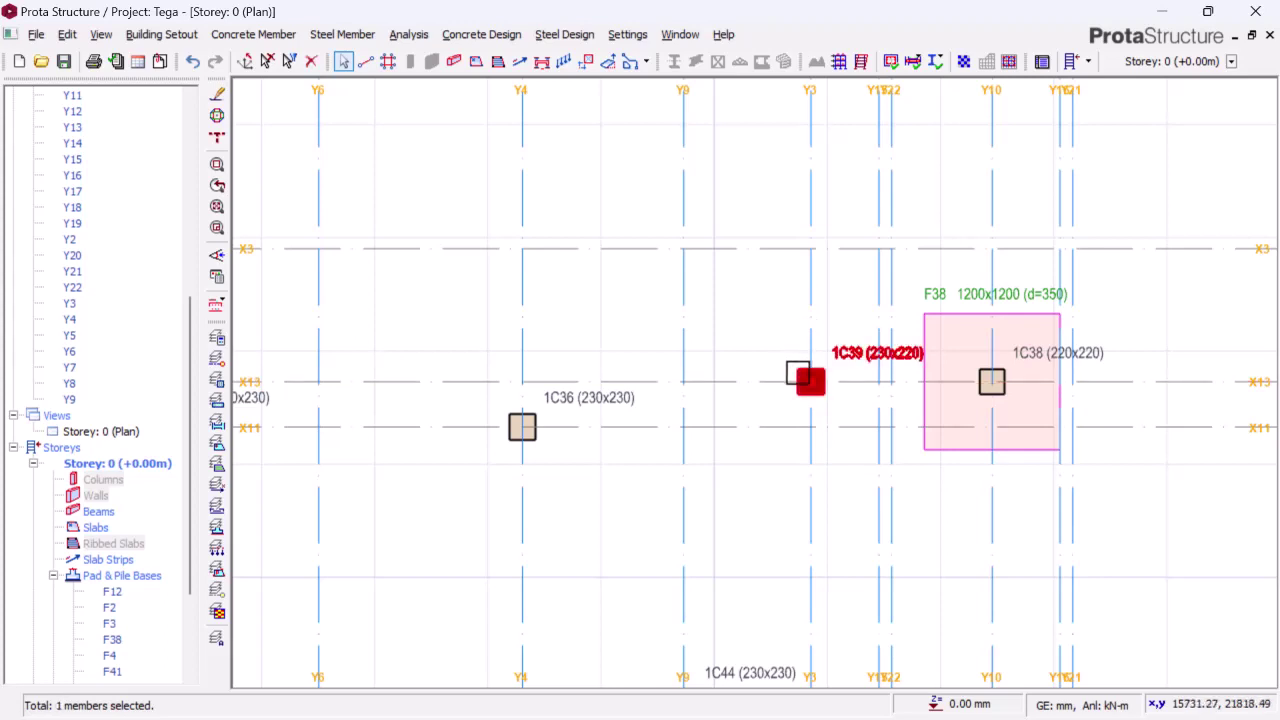
{"action": "right_click", "coordinate": [810, 377]}
{"action": "left_click", "coordinate": [862, 449]}
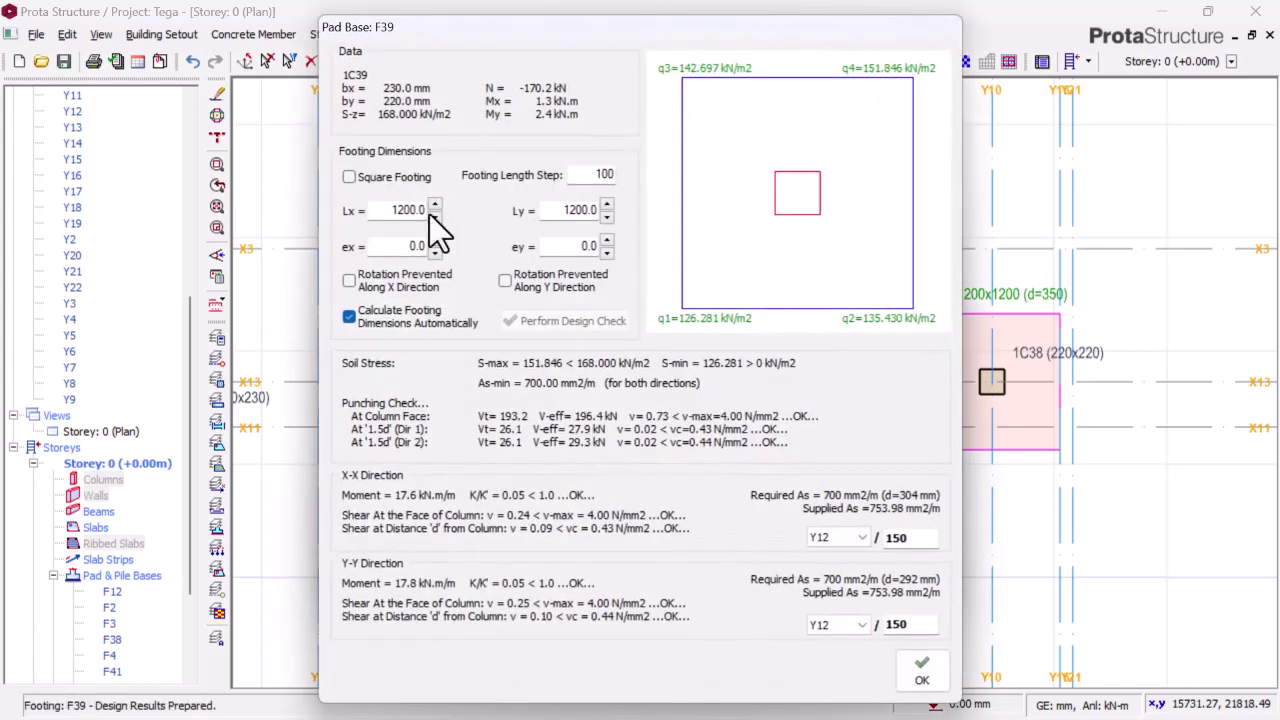
{"action": "left_click", "coordinate": [922, 670]}
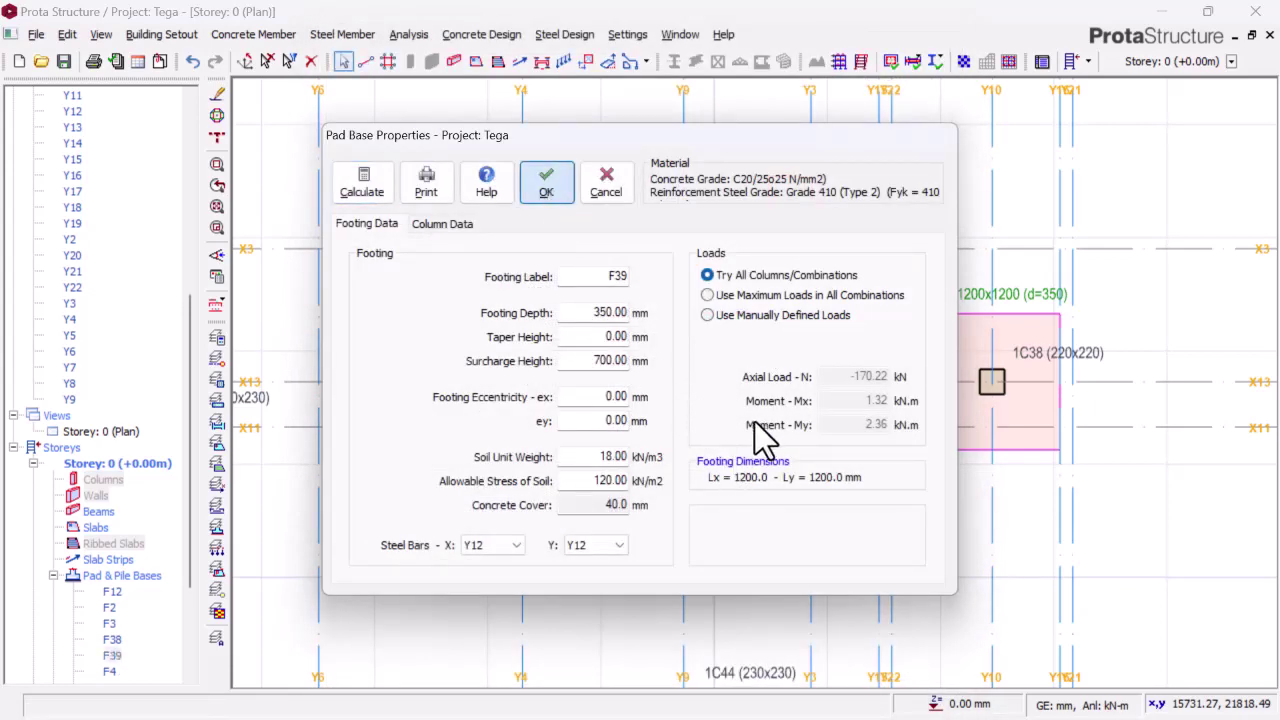
{"action": "key", "text": "Return"}
Insert a pad base under column 1C36 at axes X11/Y4, calculating its dimensions automatically with the default footing data
{"action": "scroll", "coordinate": [777, 307], "scroll_direction": "down", "scroll_amount": 3}
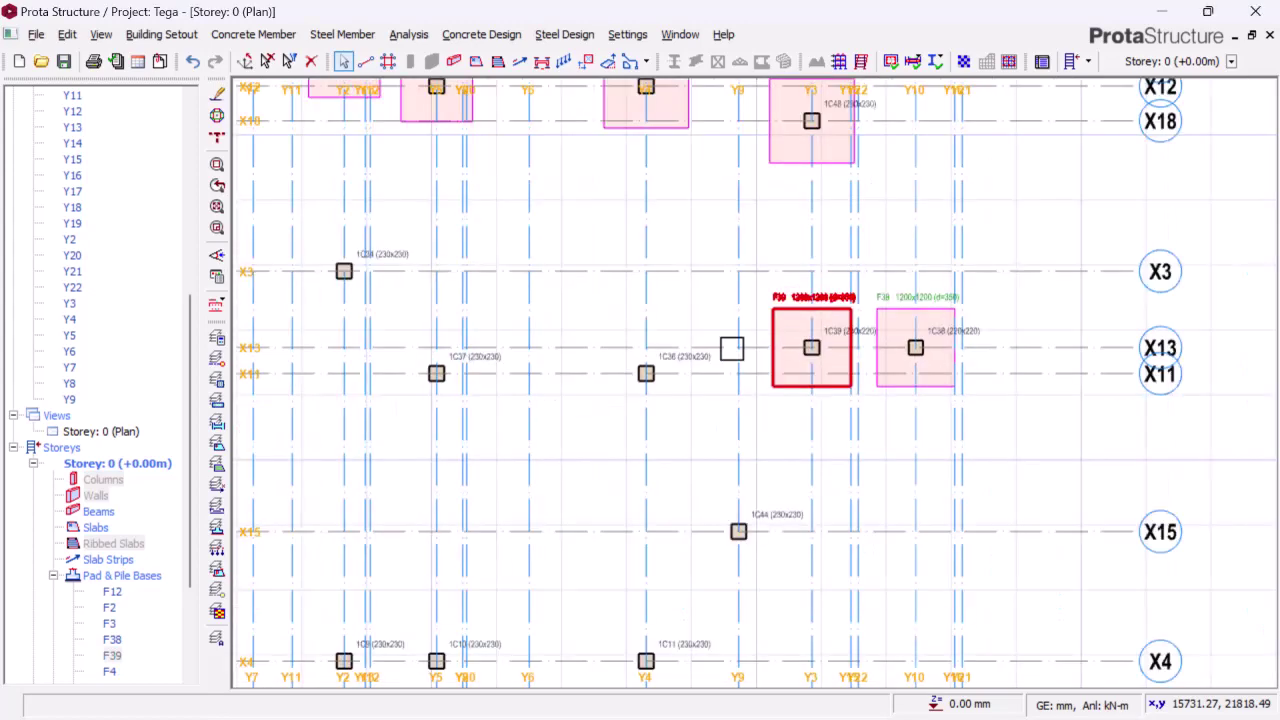
{"action": "scroll", "coordinate": [646, 380], "scroll_direction": "up", "scroll_amount": 3}
{"action": "left_click", "coordinate": [661, 380]}
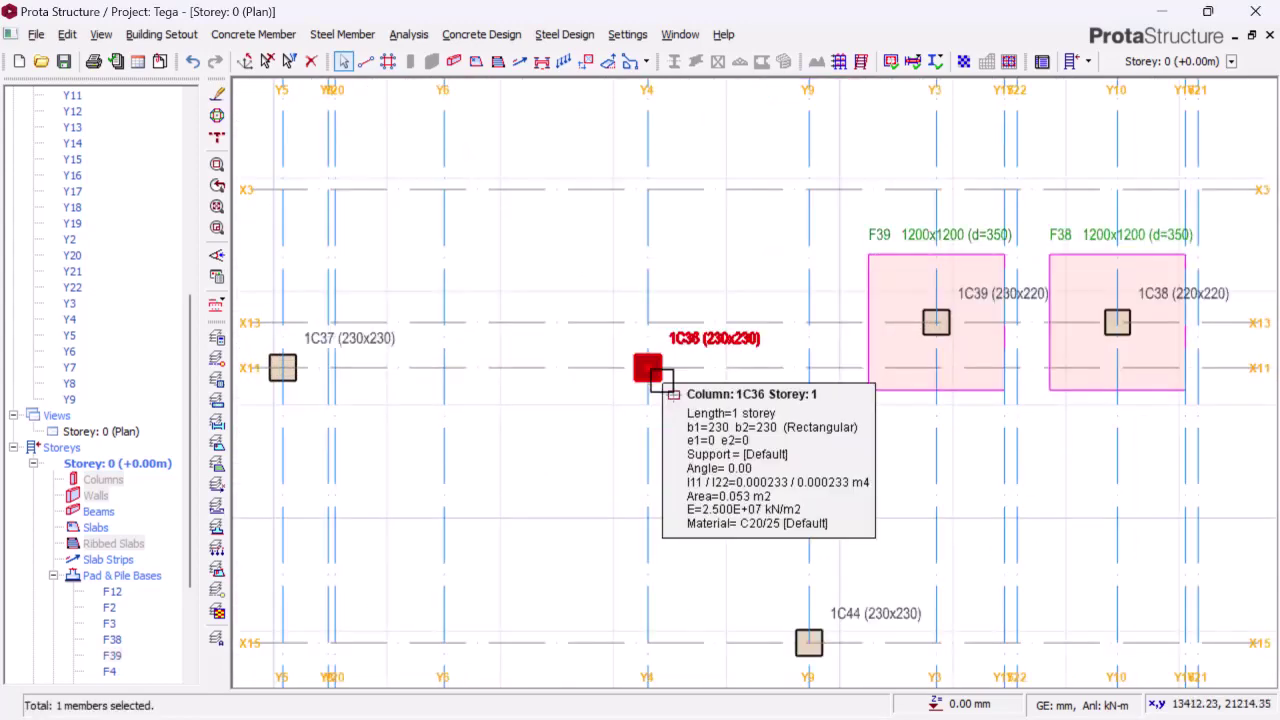
{"action": "right_click", "coordinate": [658, 381]}
{"action": "left_click", "coordinate": [737, 456]}
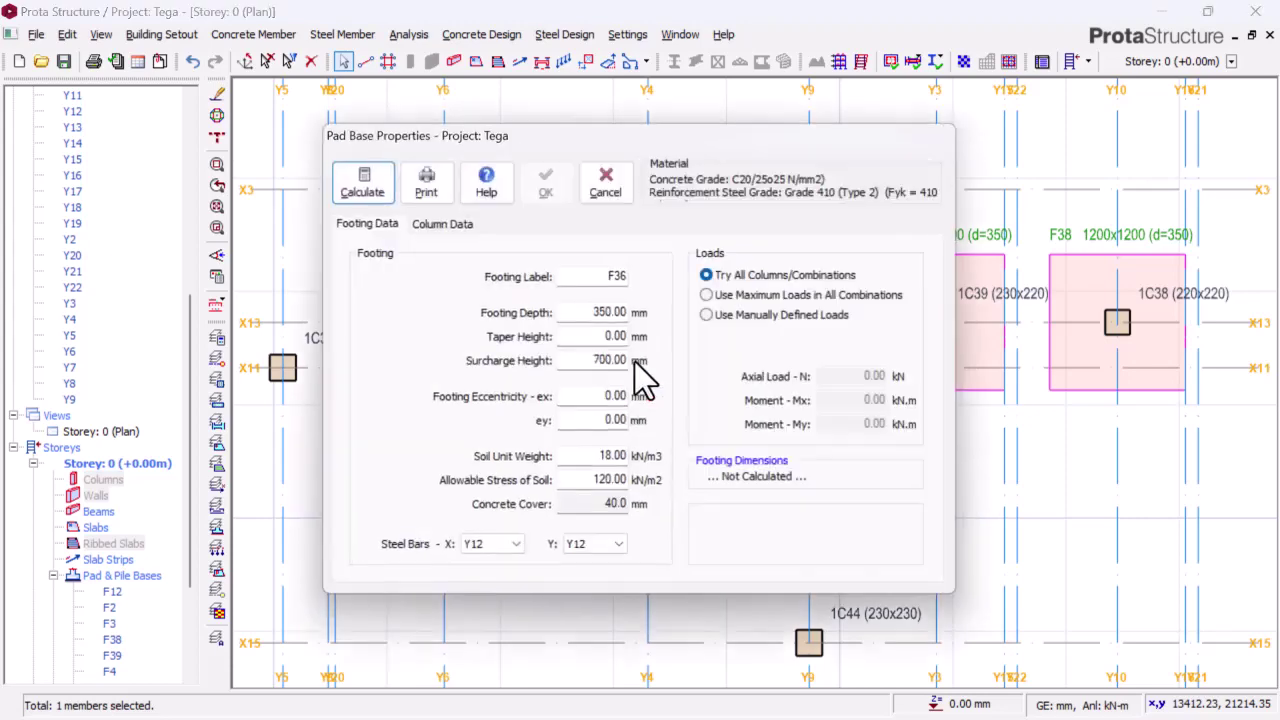
{"action": "left_click", "coordinate": [362, 181]}
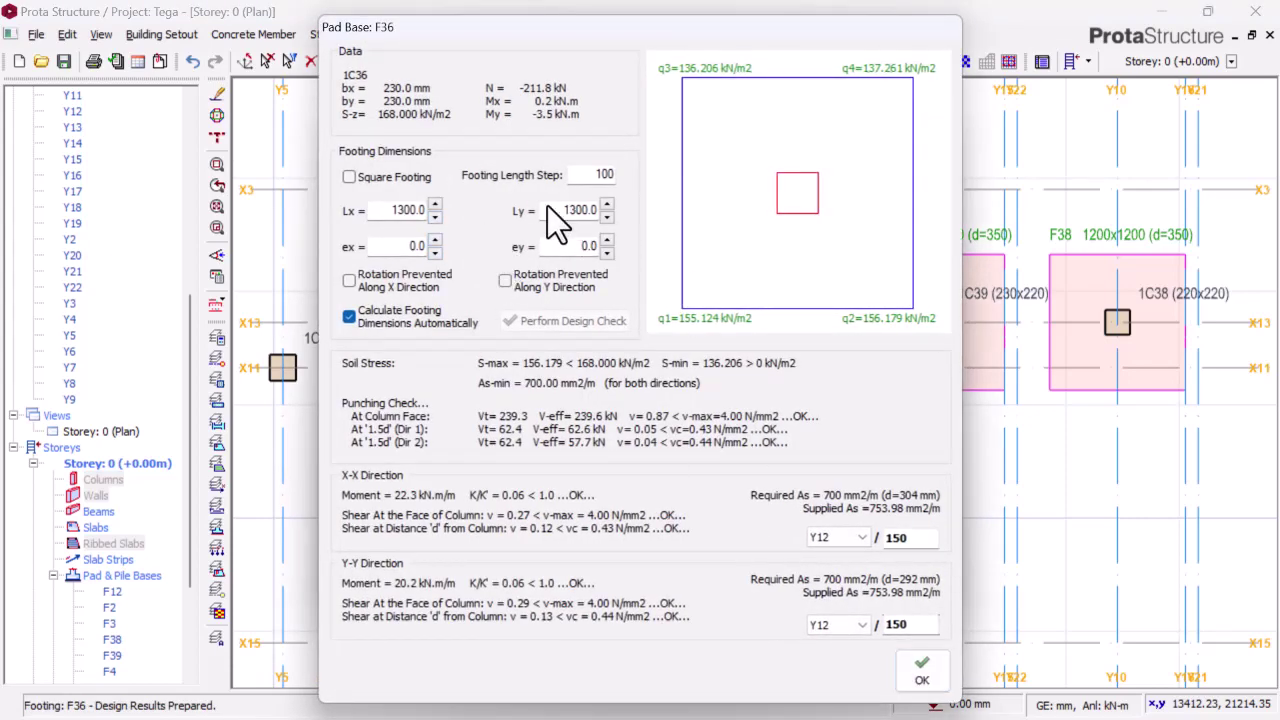
{"action": "left_click", "coordinate": [922, 668]}
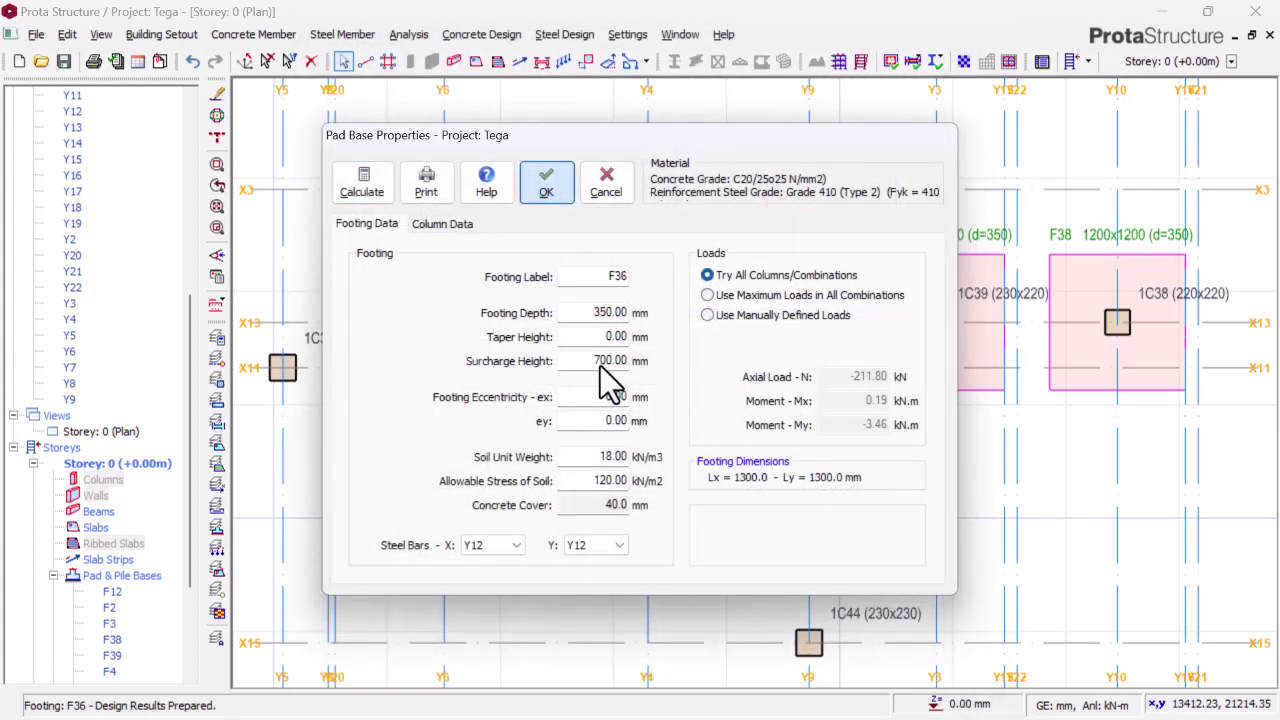
{"action": "key", "text": "Return"}
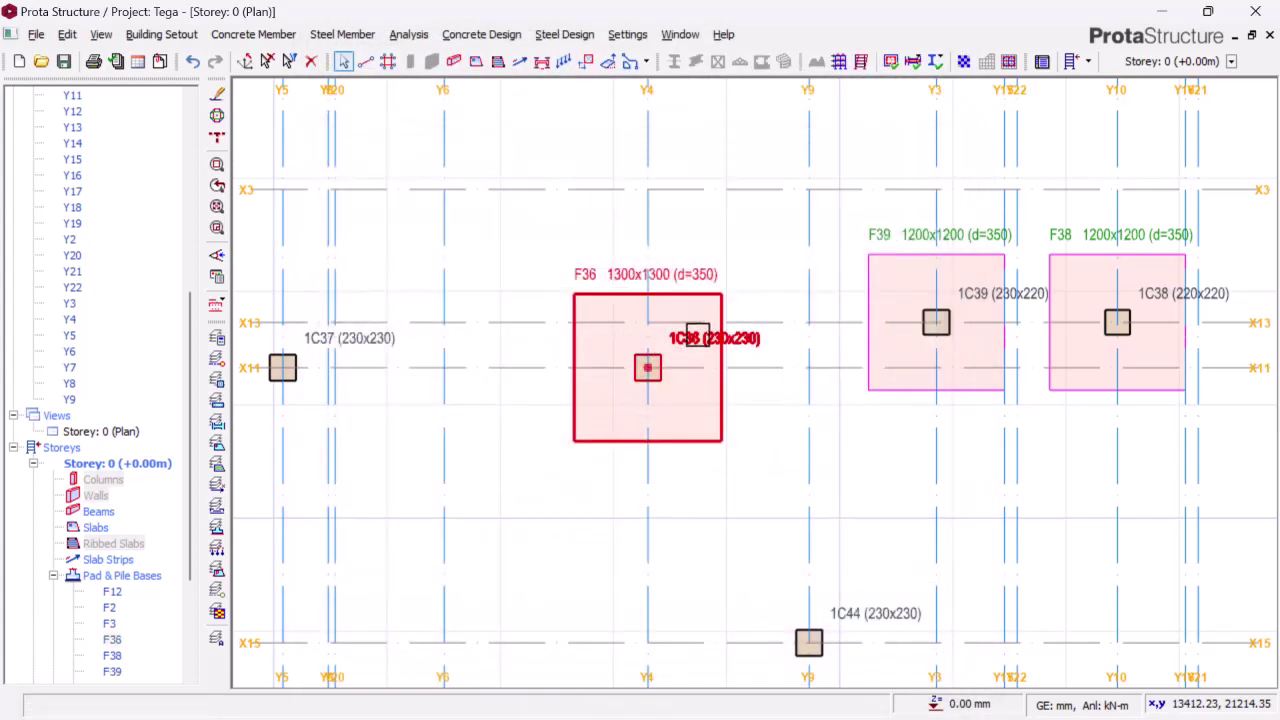
Insert a pad base under column 1C37 at axes X11/Y5, calculating its dimensions automatically with the default footing data
{"action": "scroll", "coordinate": [626, 341], "scroll_direction": "down", "scroll_amount": 3}
{"action": "scroll", "coordinate": [626, 341], "scroll_direction": "up", "scroll_amount": 4}
{"action": "left_click", "coordinate": [552, 348]}
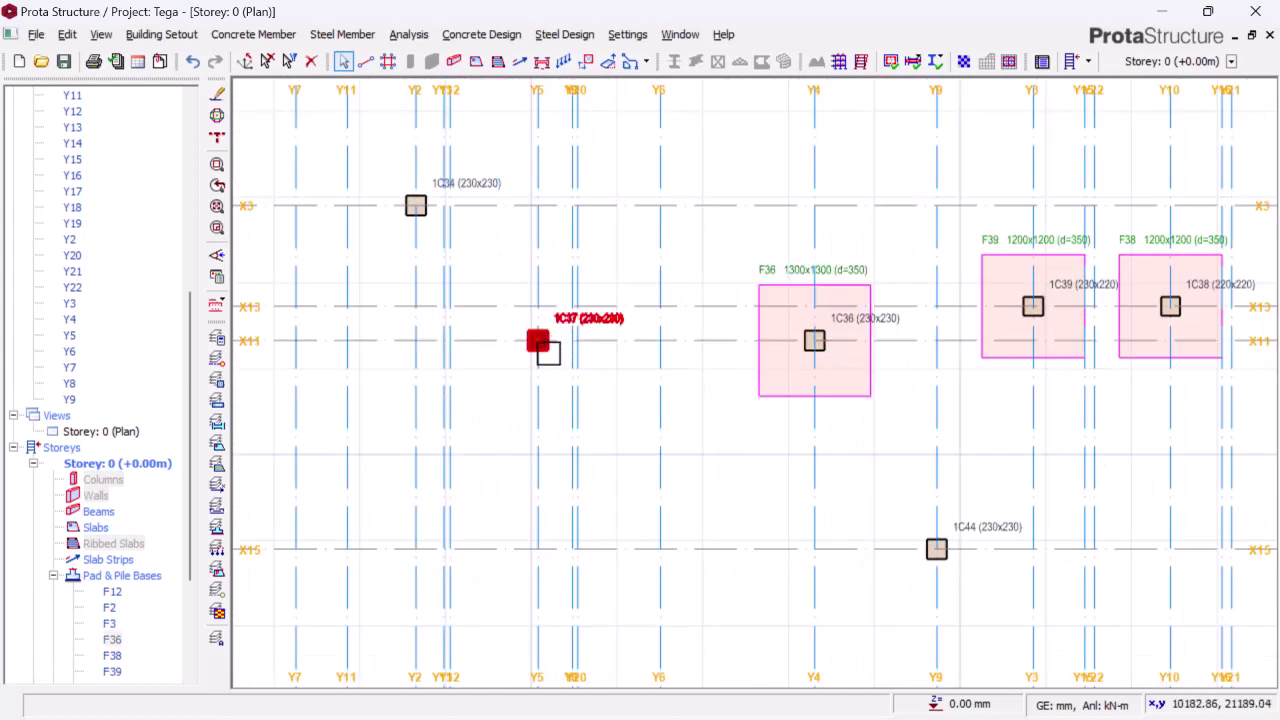
{"action": "right_click", "coordinate": [552, 350]}
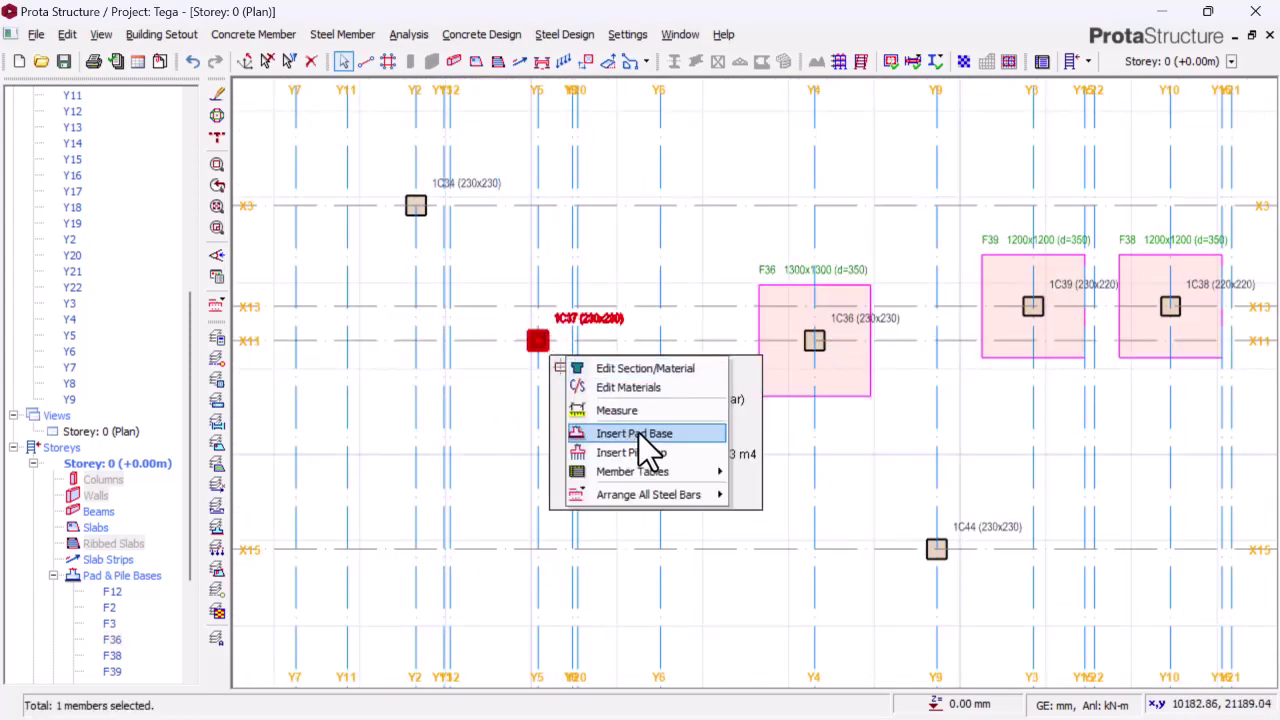
{"action": "left_click", "coordinate": [639, 433]}
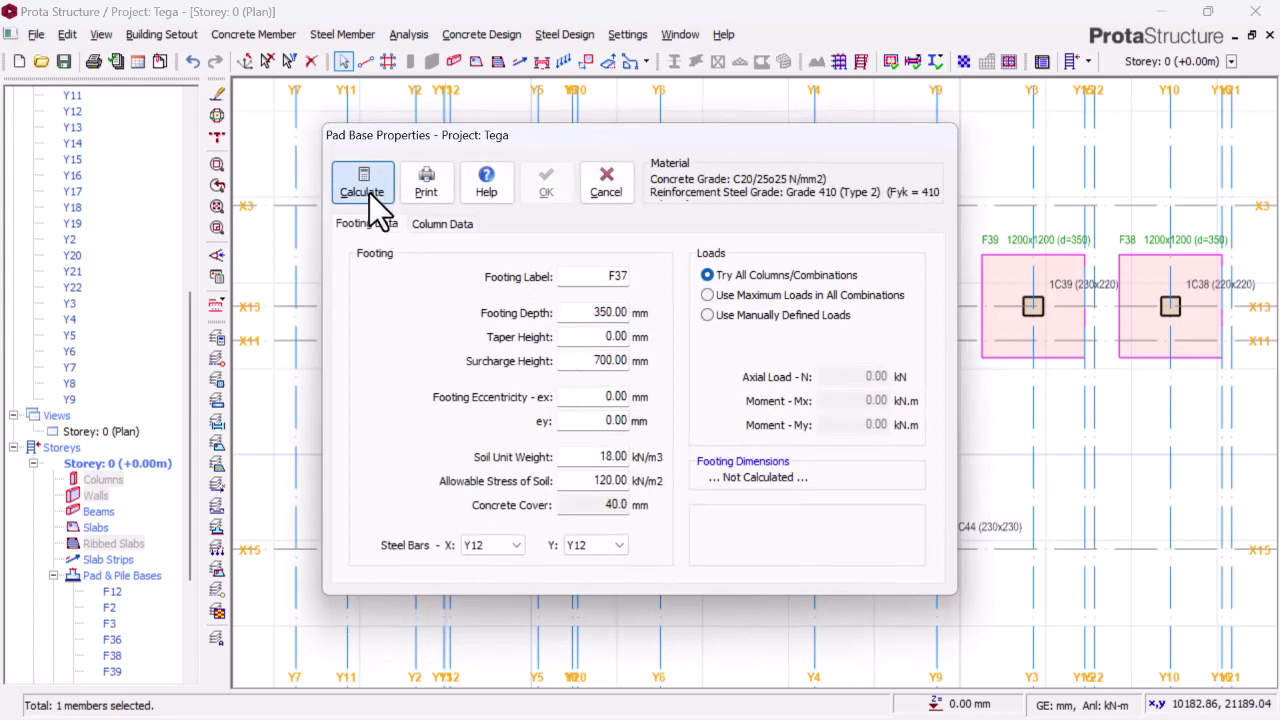
{"action": "left_click", "coordinate": [366, 190]}
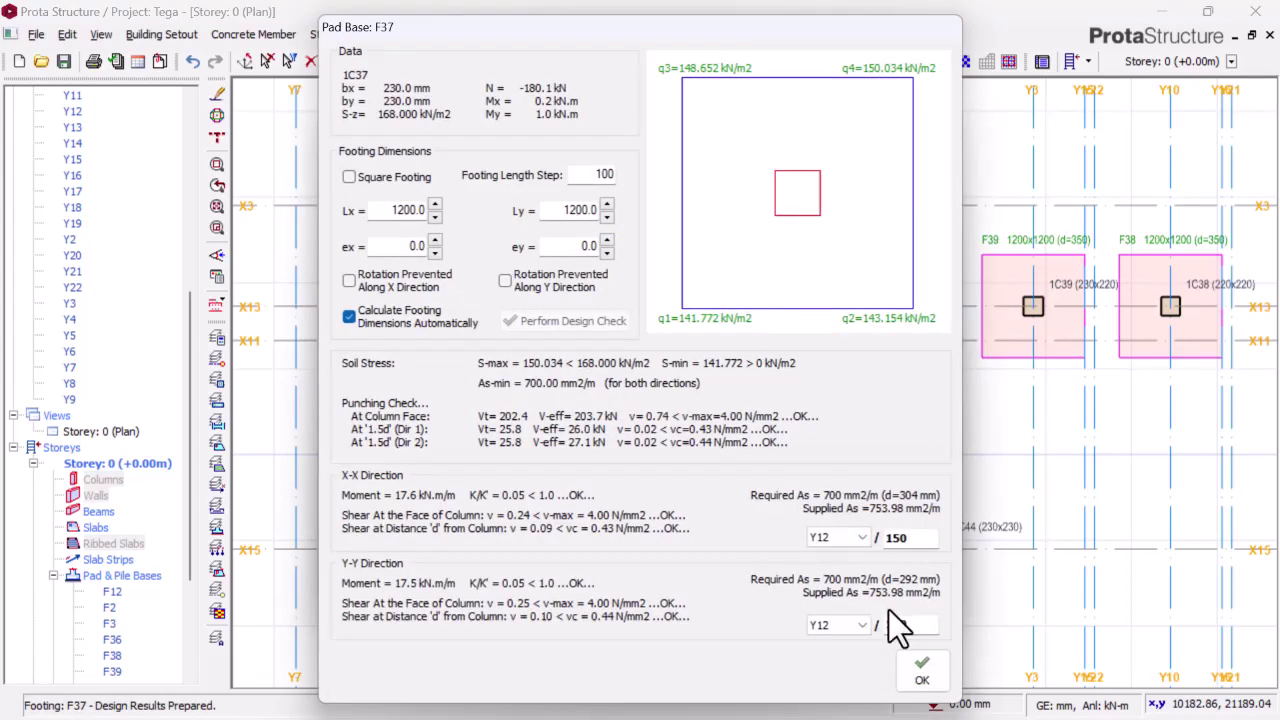
{"action": "left_click", "coordinate": [922, 672]}
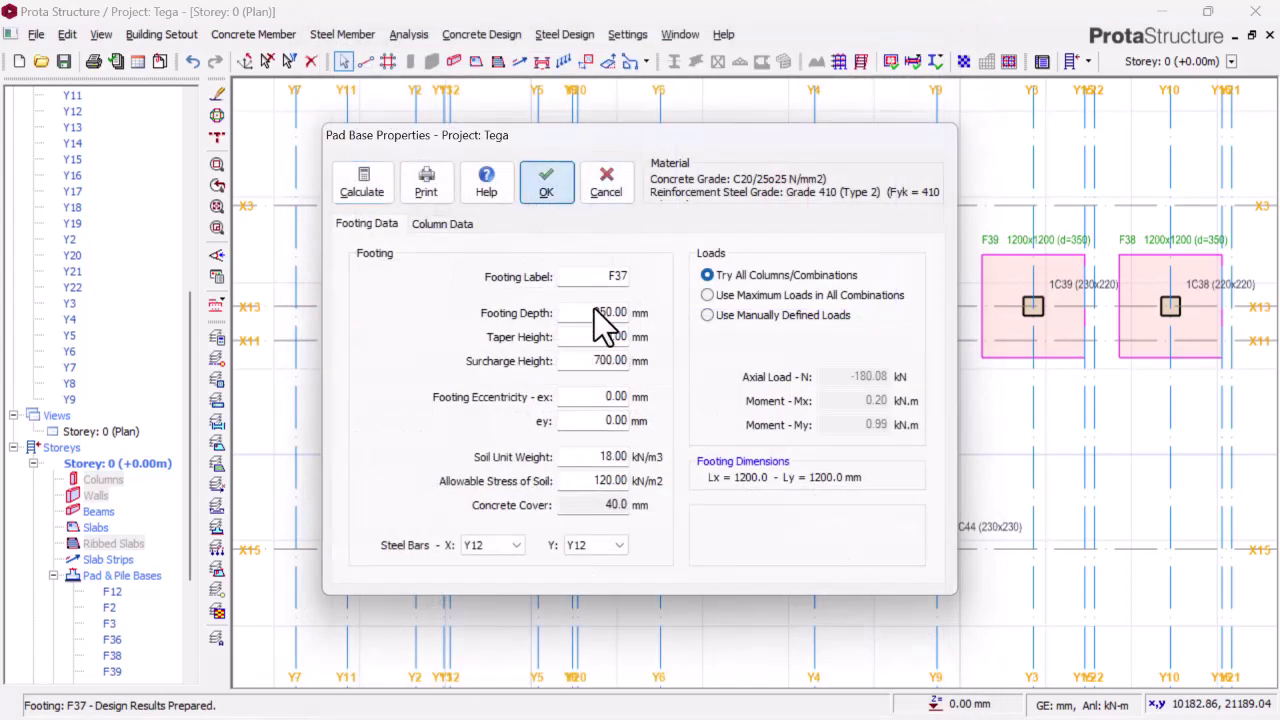
{"action": "left_click", "coordinate": [566, 190]}
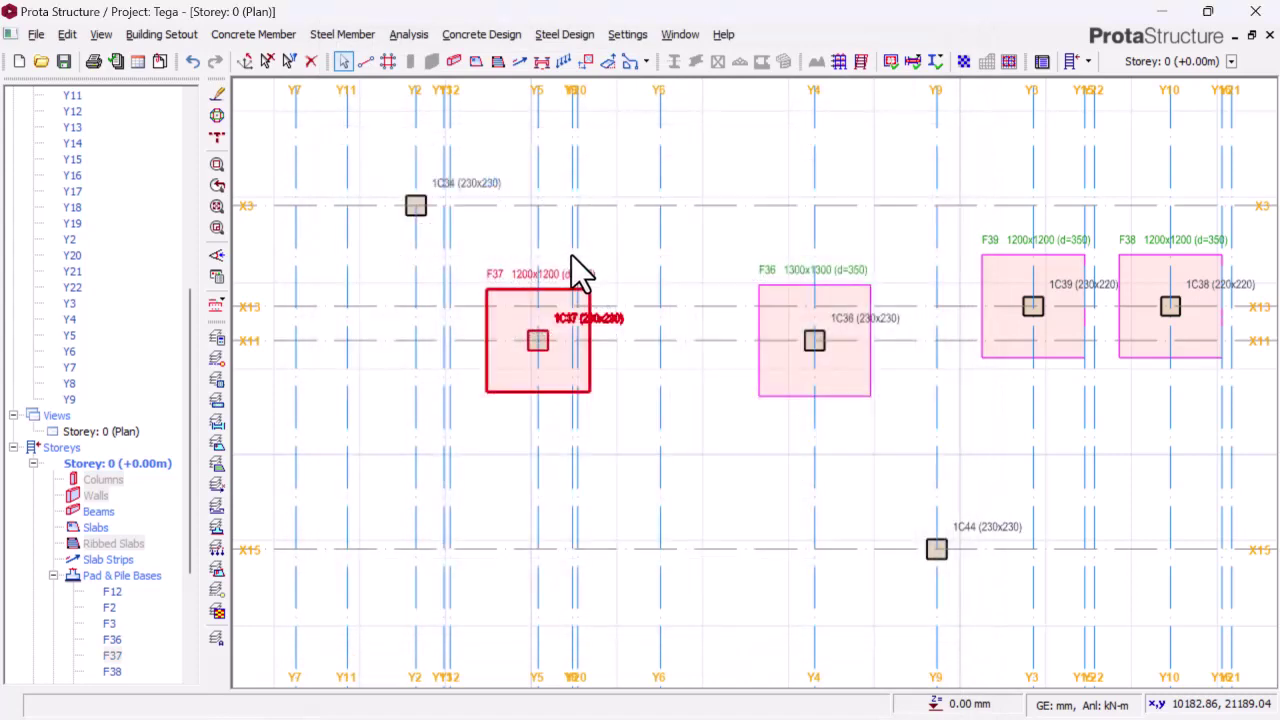
Insert a pad base under column 1C34 at axes X3/Y2, calculating its dimensions automatically with the default footing data
{"action": "scroll", "coordinate": [676, 396], "scroll_direction": "down", "scroll_amount": 2}
{"action": "scroll", "coordinate": [514, 278], "scroll_direction": "up", "scroll_amount": 5}
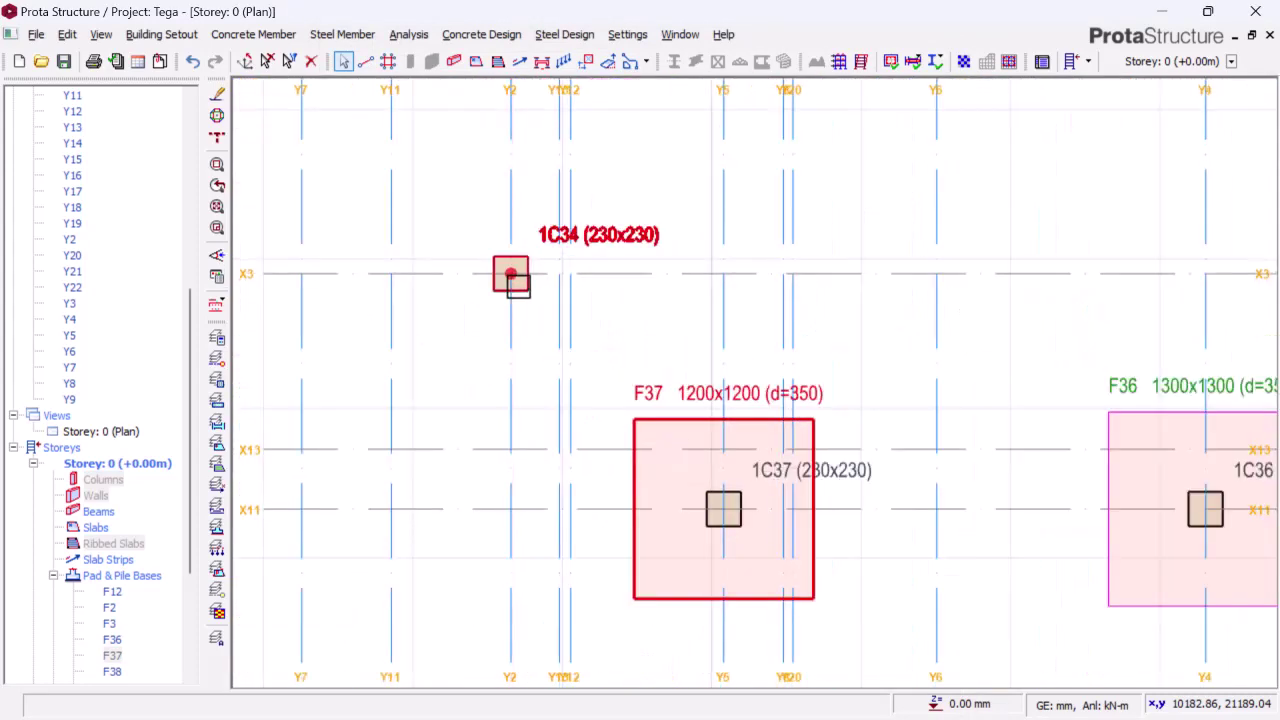
{"action": "left_click", "coordinate": [520, 292]}
{"action": "right_click", "coordinate": [520, 292]}
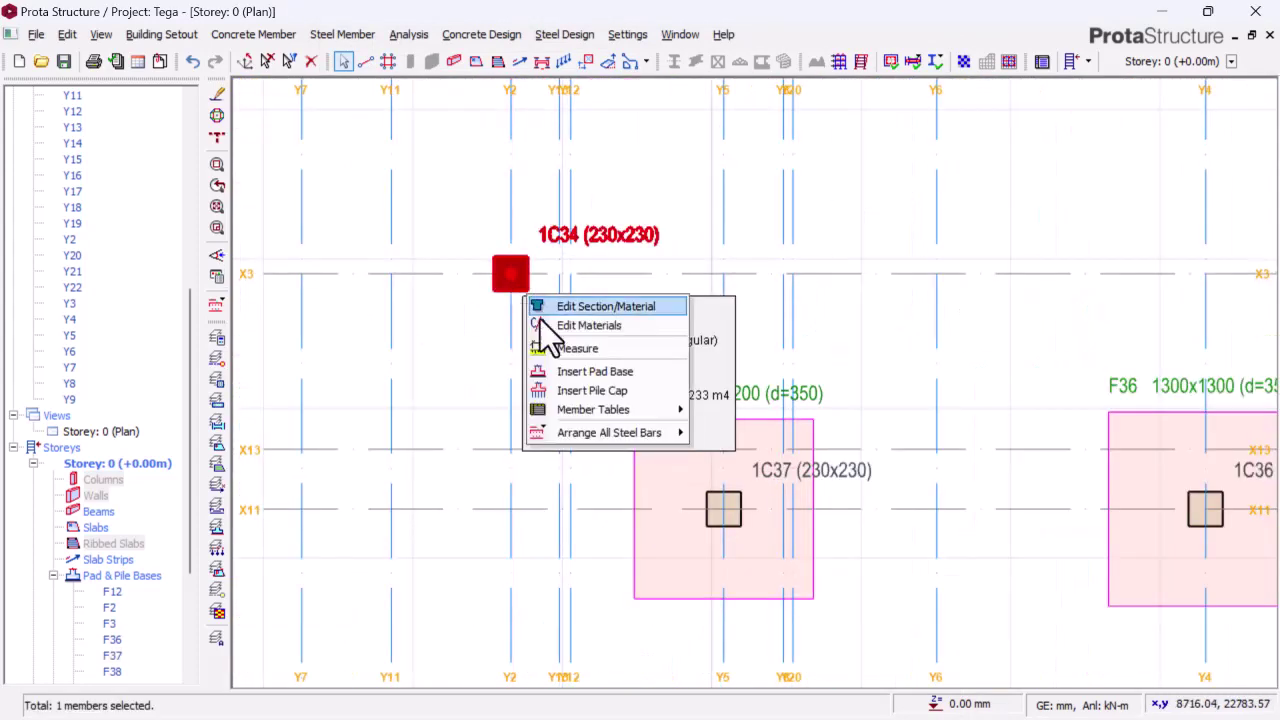
{"action": "left_click", "coordinate": [585, 374]}
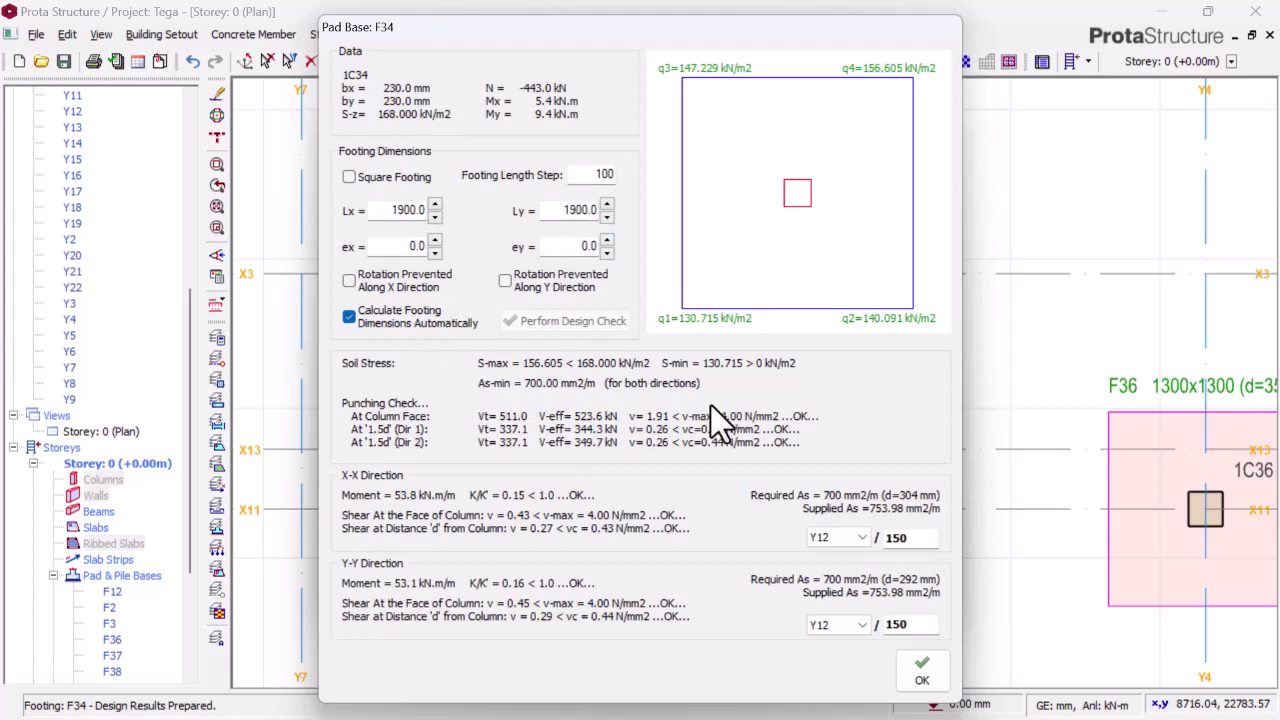
{"action": "left_click", "coordinate": [921, 672]}
{"action": "left_click", "coordinate": [557, 193]}
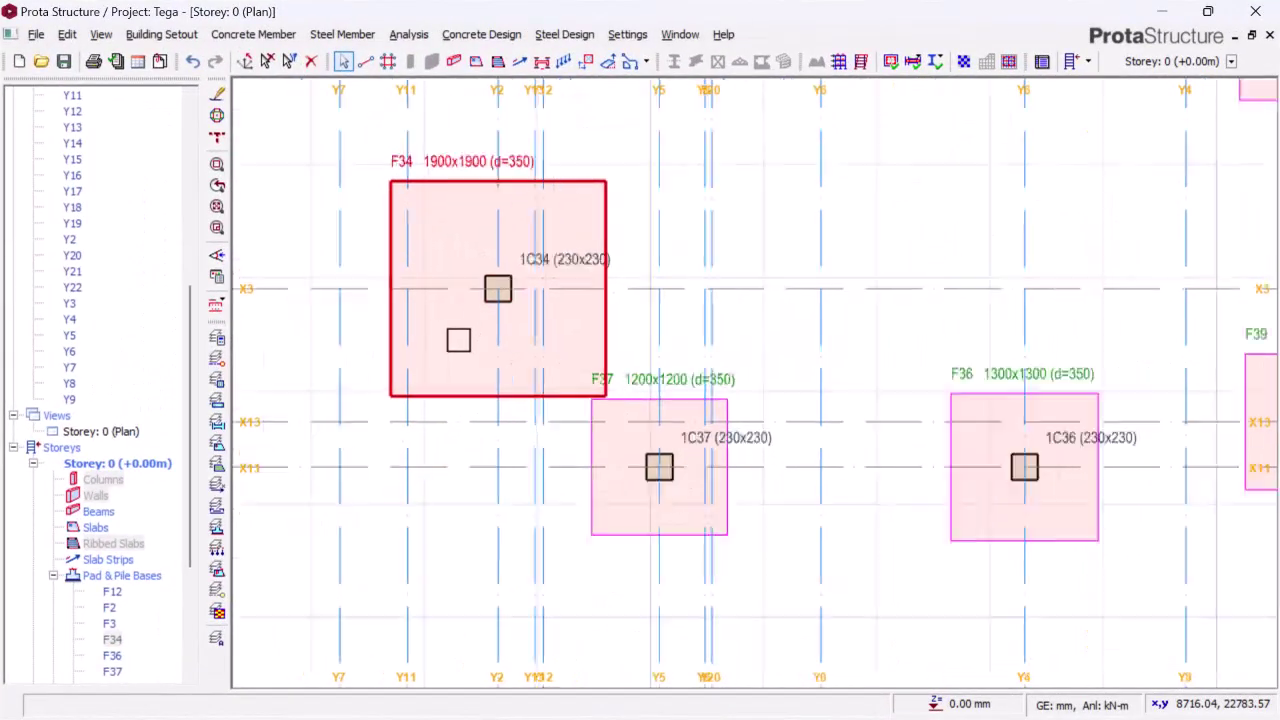
Examine the clearance between pad base F34 and the neighbouring F37, and compare the footing layout across the plan
{"action": "scroll", "coordinate": [458, 340], "scroll_direction": "down", "scroll_amount": 3}
{"action": "scroll", "coordinate": [549, 363], "scroll_direction": "down", "scroll_amount": 1}
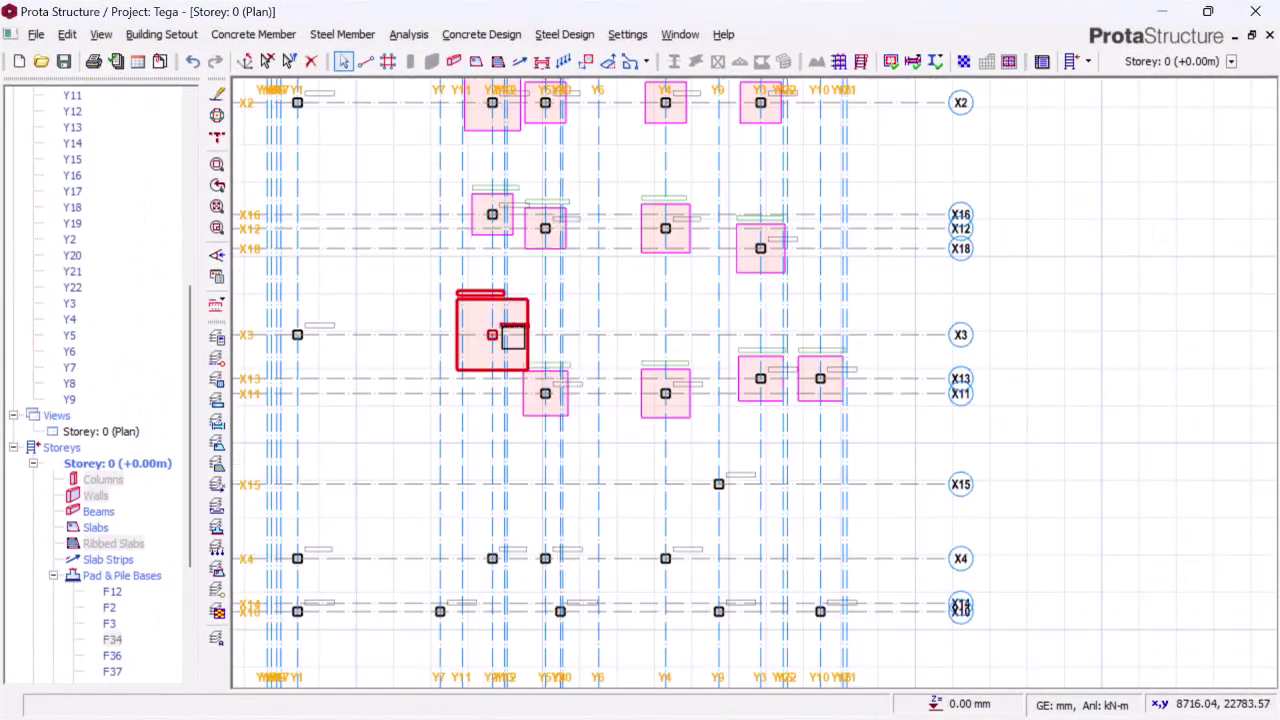
{"action": "scroll", "coordinate": [510, 334], "scroll_direction": "up", "scroll_amount": 2}
{"action": "scroll", "coordinate": [460, 350], "scroll_direction": "down", "scroll_amount": 2}
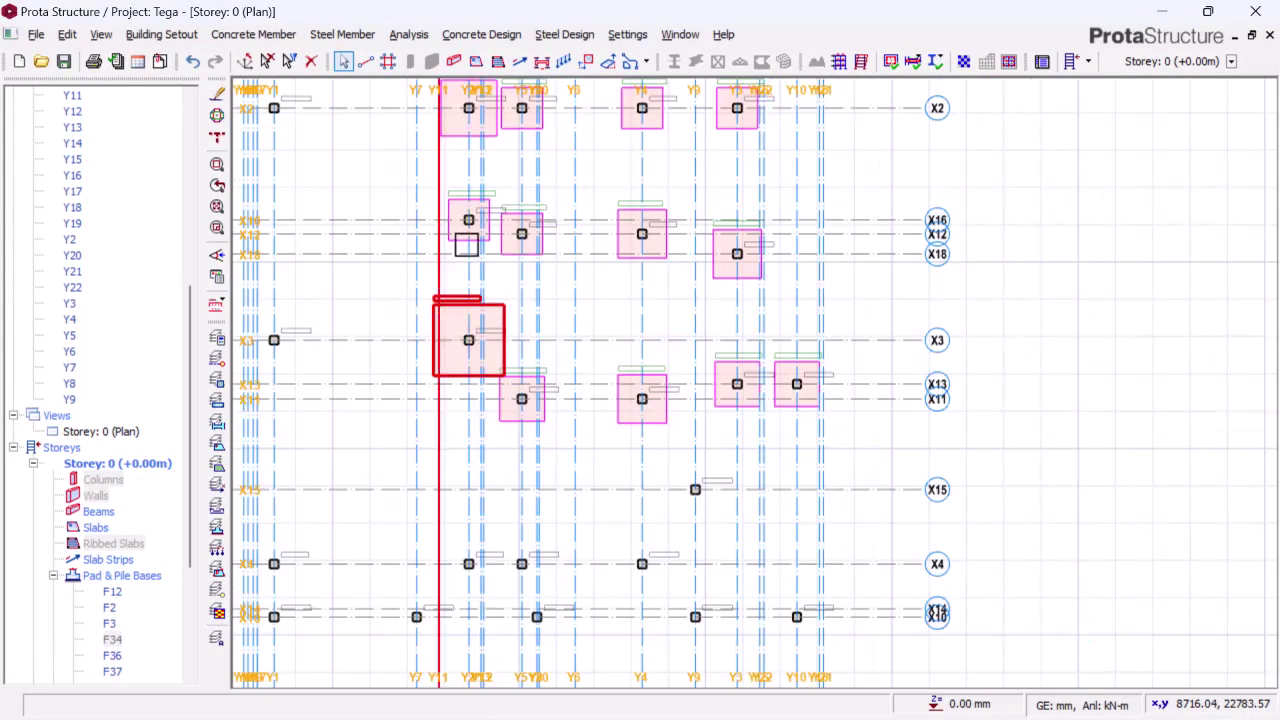
{"action": "scroll", "coordinate": [690, 275], "scroll_direction": "down", "scroll_amount": 2}
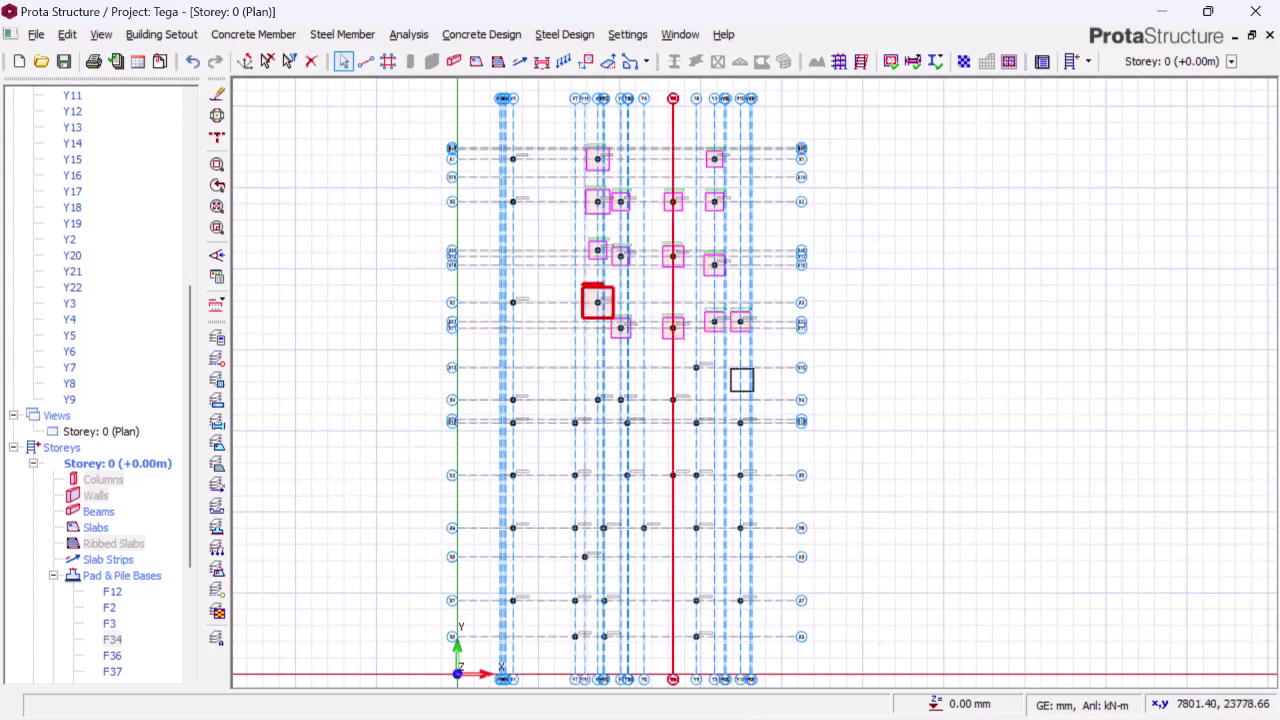
{"action": "scroll", "coordinate": [630, 307], "scroll_direction": "up", "scroll_amount": 6}
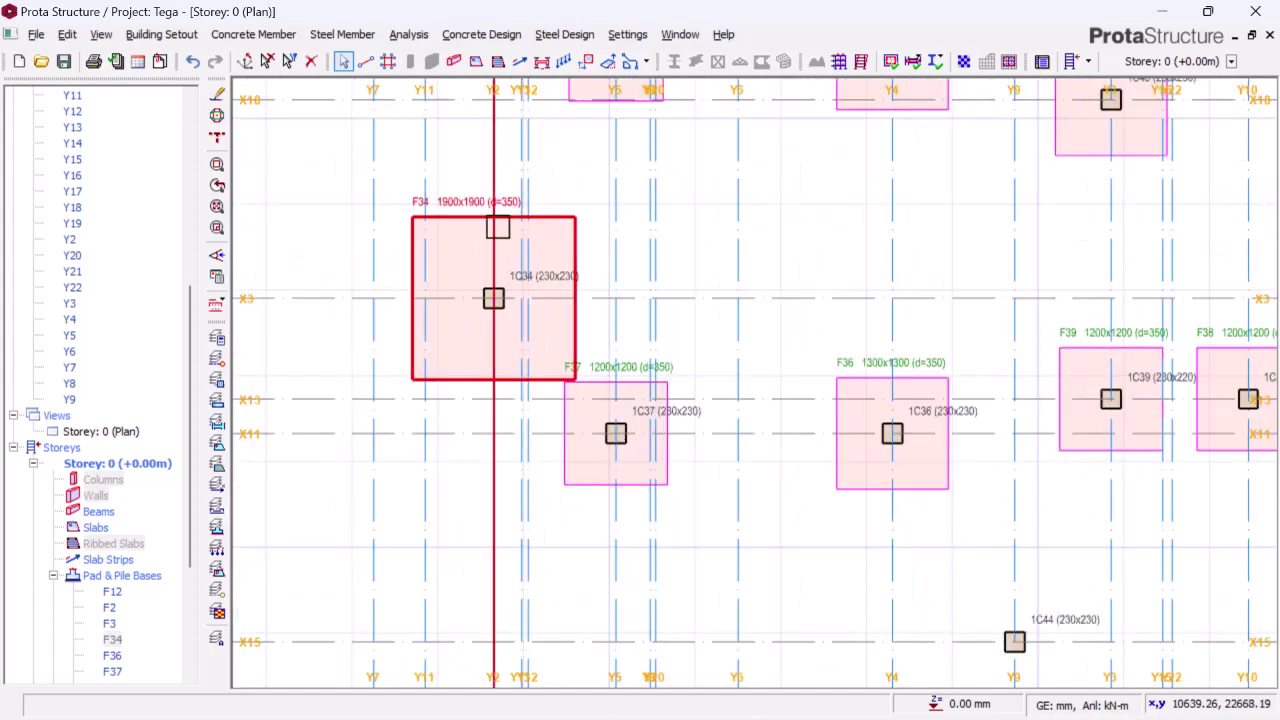
{"action": "scroll", "coordinate": [486, 320], "scroll_direction": "down", "scroll_amount": 2}
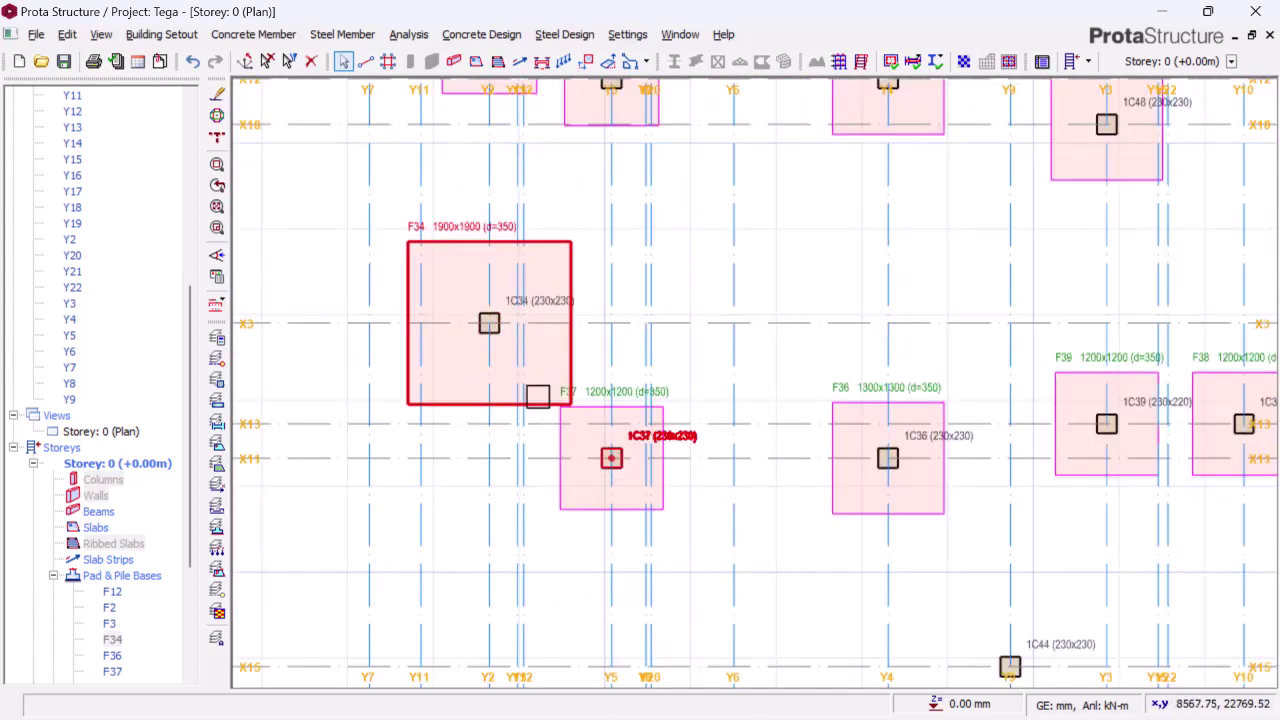
{"action": "scroll", "coordinate": [560, 420], "scroll_direction": "down", "scroll_amount": 3}
{"action": "scroll", "coordinate": [546, 380], "scroll_direction": "up", "scroll_amount": 1}
{"action": "scroll", "coordinate": [523, 317], "scroll_direction": "up", "scroll_amount": 1}
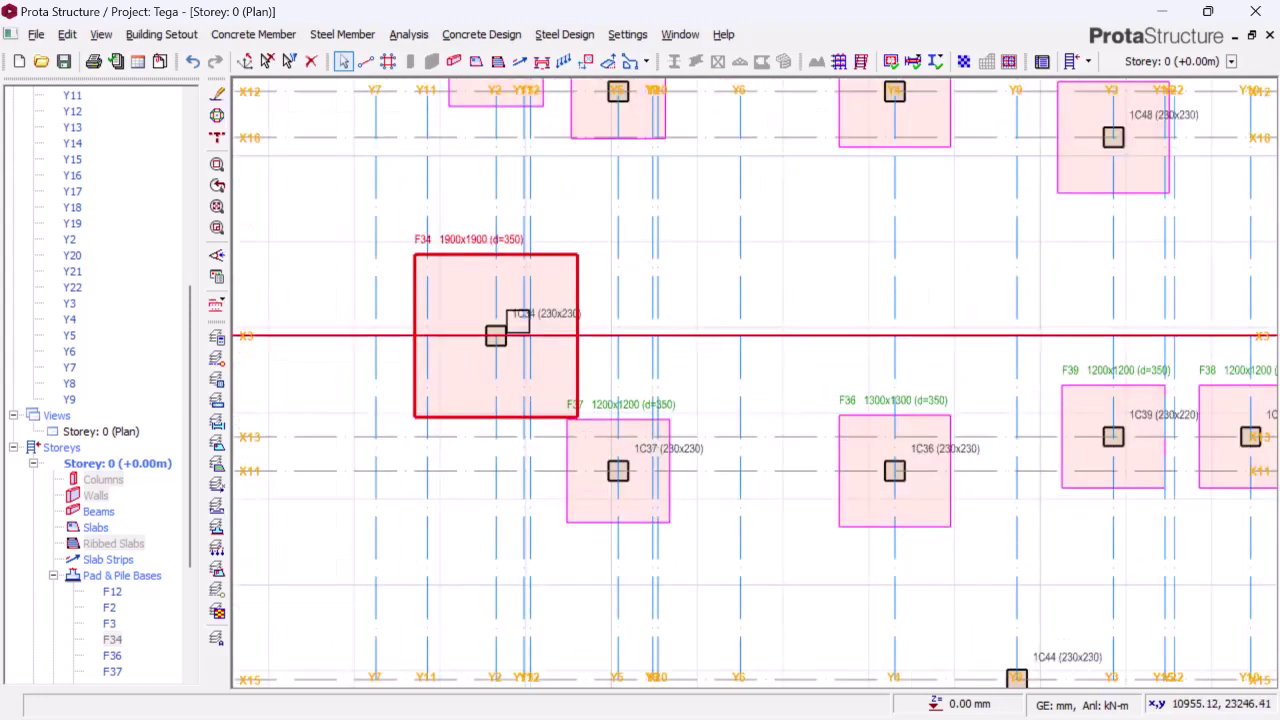
Inspect the gap at the adjoining corners of pad bases F34 and F37, and review the column positions between axes X3 and X10
{"action": "scroll", "coordinate": [503, 310], "scroll_direction": "up", "scroll_amount": 1}
{"action": "scroll", "coordinate": [420, 280], "scroll_direction": "down", "scroll_amount": 2}
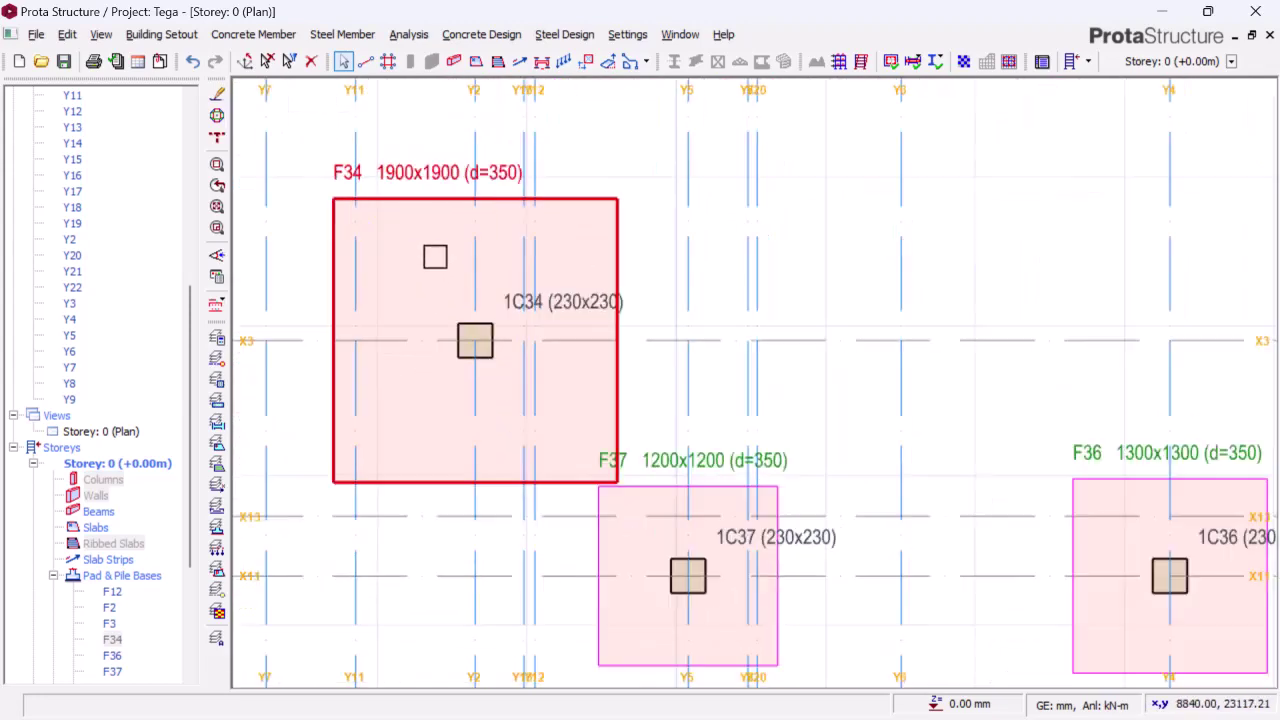
{"action": "scroll", "coordinate": [540, 250], "scroll_direction": "down", "scroll_amount": 1}
{"action": "scroll", "coordinate": [543, 437], "scroll_direction": "down", "scroll_amount": 1}
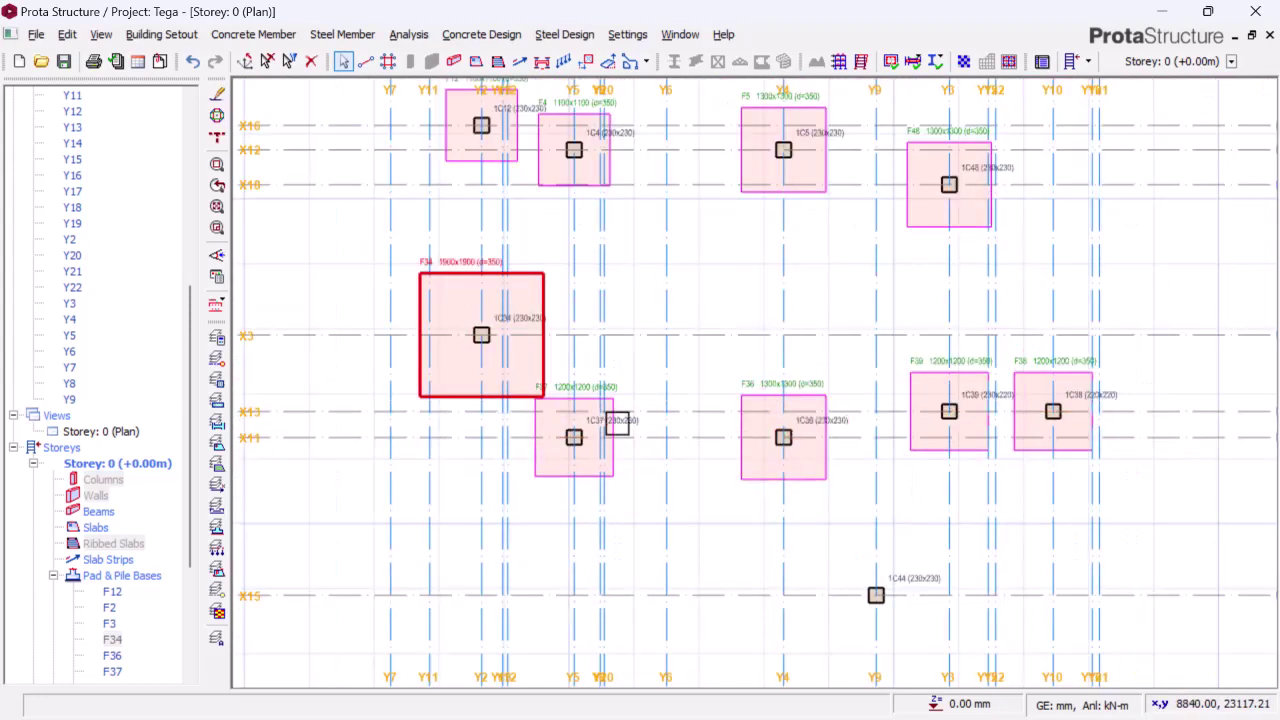
{"action": "scroll", "coordinate": [617, 423], "scroll_direction": "down", "scroll_amount": 1}
{"action": "scroll", "coordinate": [683, 371], "scroll_direction": "down", "scroll_amount": 1}
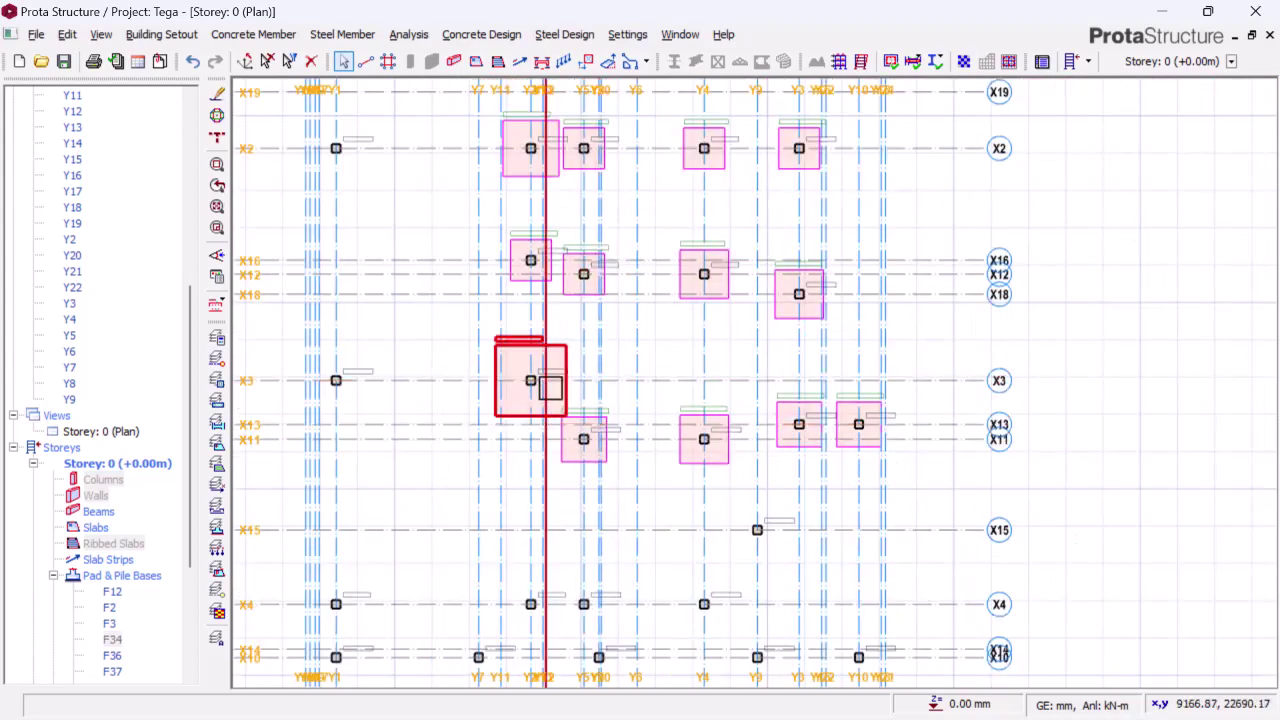
{"action": "scroll", "coordinate": [551, 384], "scroll_direction": "down", "scroll_amount": 3}
{"action": "scroll", "coordinate": [551, 386], "scroll_direction": "up", "scroll_amount": 3}
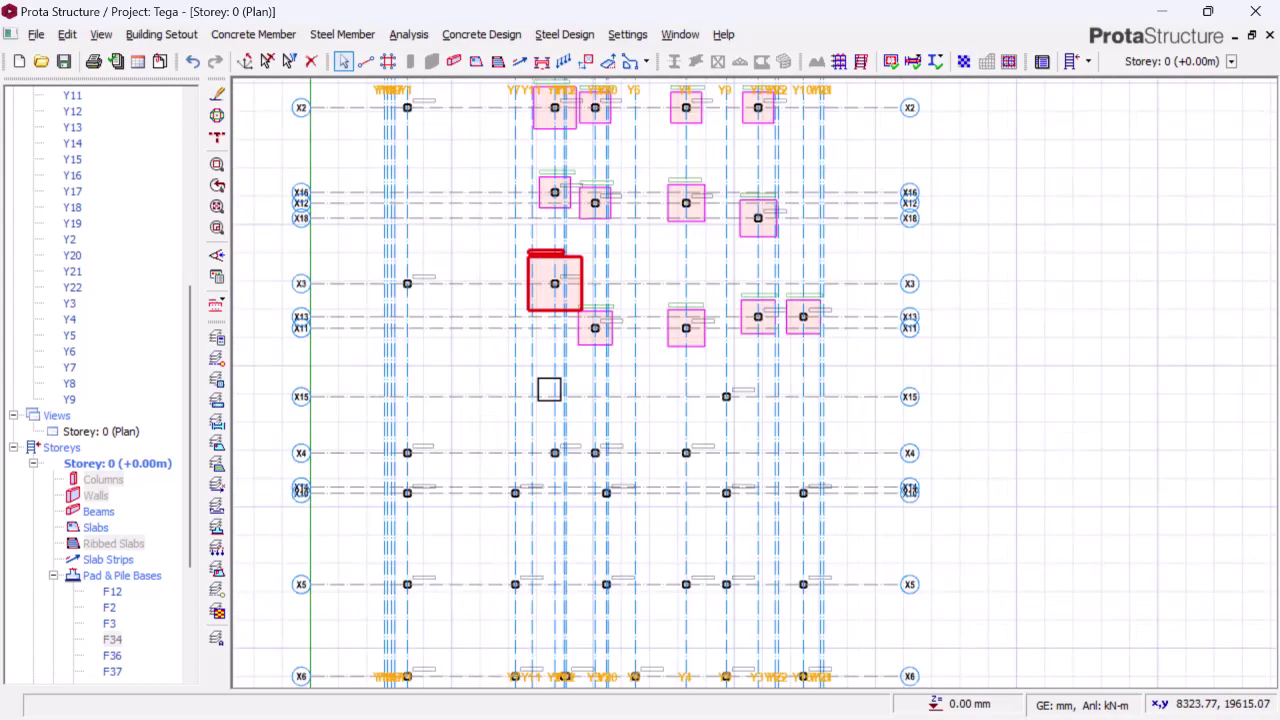
{"action": "scroll", "coordinate": [546, 460], "scroll_direction": "up", "scroll_amount": 3}
{"action": "scroll", "coordinate": [570, 410], "scroll_direction": "up", "scroll_amount": 2}
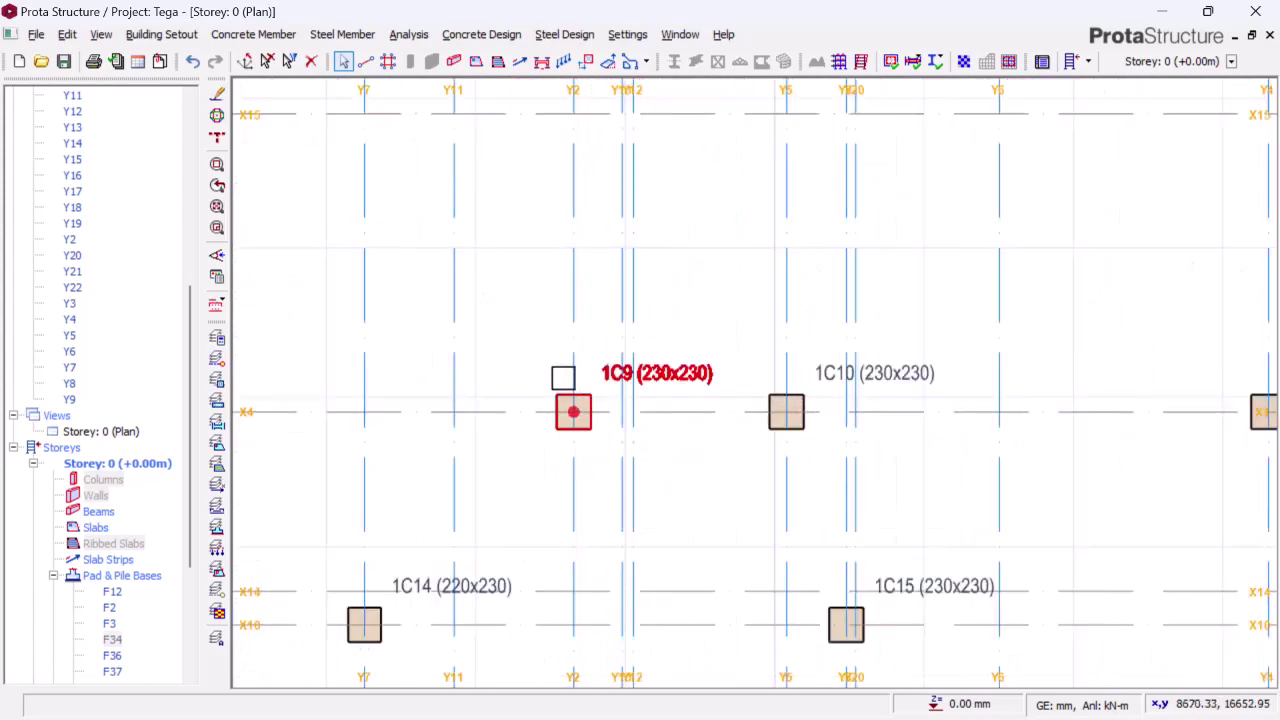
{"action": "scroll", "coordinate": [555, 400], "scroll_direction": "down", "scroll_amount": 4}
{"action": "scroll", "coordinate": [570, 300], "scroll_direction": "up", "scroll_amount": 4}
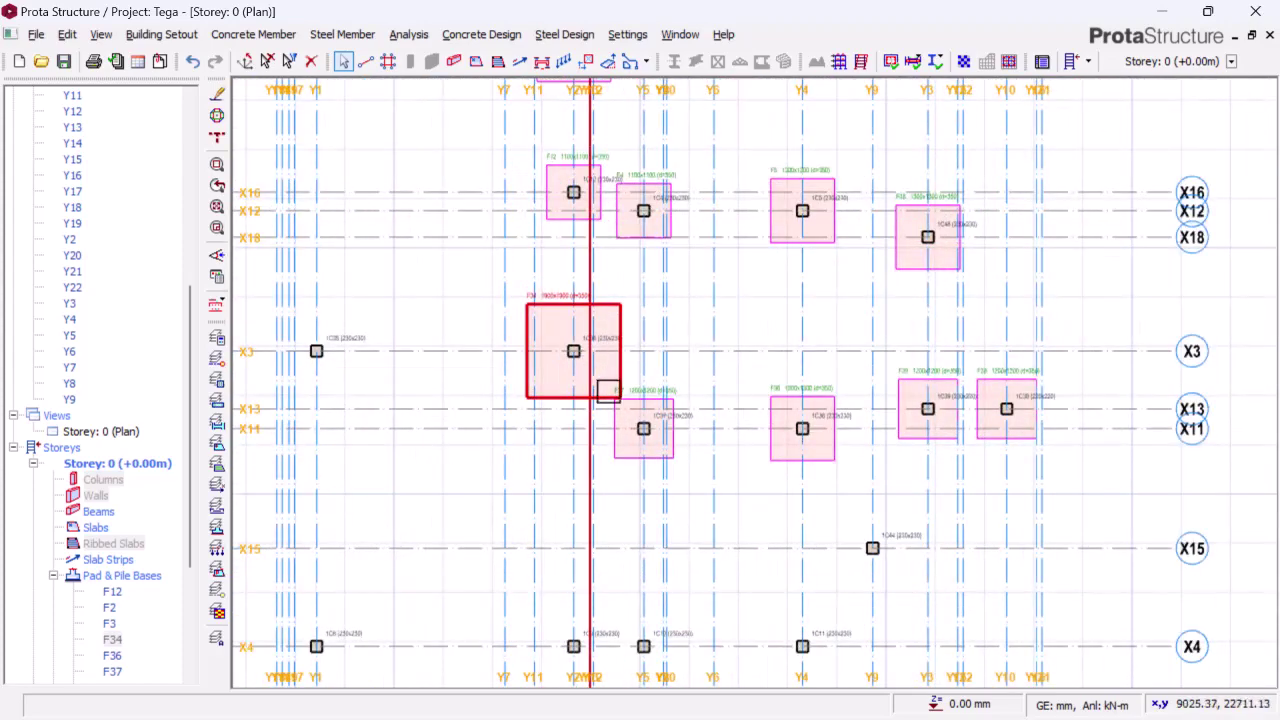
{"action": "scroll", "coordinate": [520, 290], "scroll_direction": "down", "scroll_amount": 2}
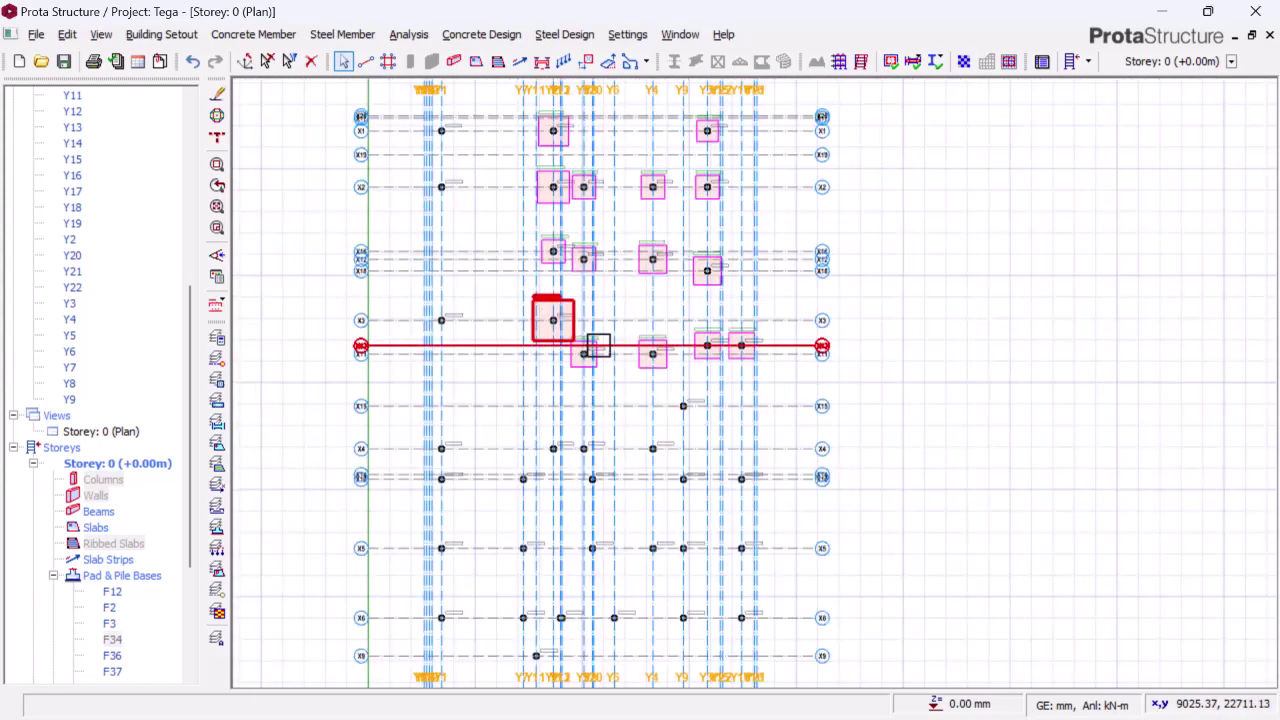
{"action": "scroll", "coordinate": [594, 350], "scroll_direction": "up", "scroll_amount": 3}
{"action": "scroll", "coordinate": [587, 392], "scroll_direction": "down", "scroll_amount": 3}
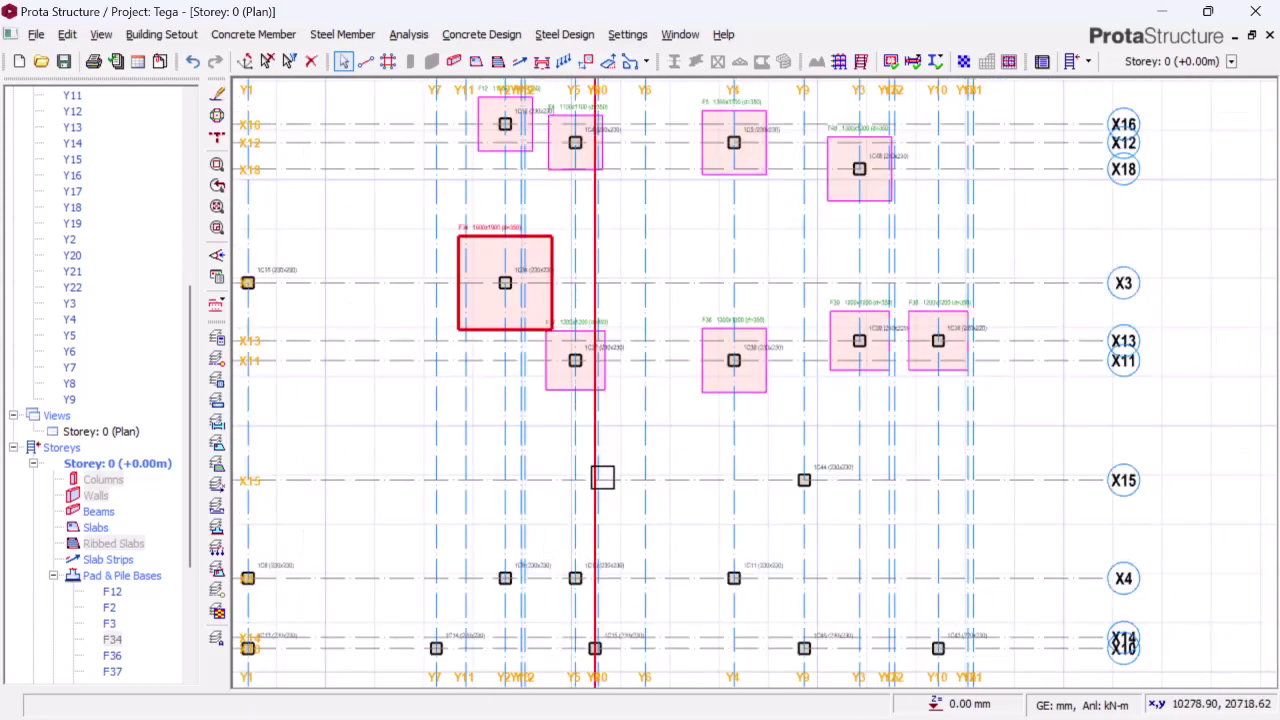